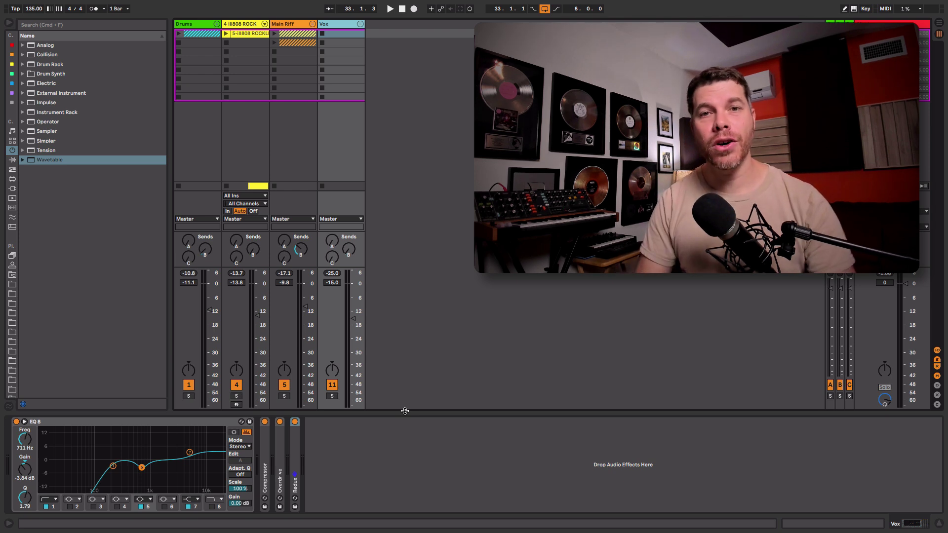
- Play back the finished beat with the Drums, 808 and Main Riff tracks, and stop playback
key("space")
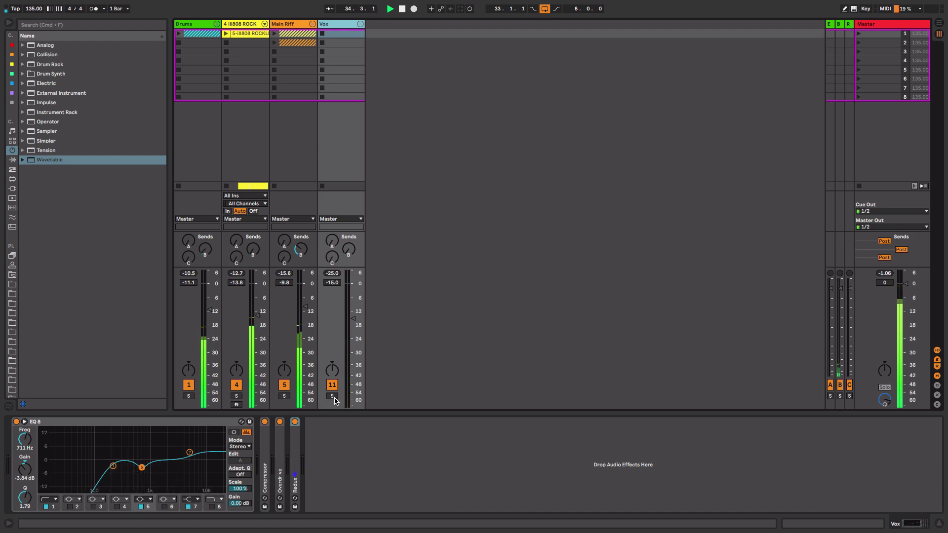
key("space")
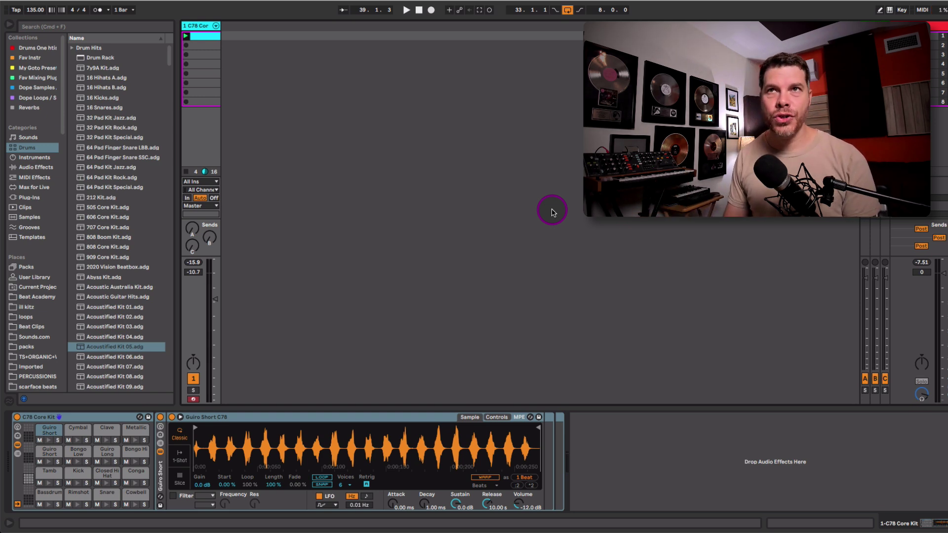
- Open the C78 Core Kit clip's notes, clear the note selection and listen to the bass drum and snare pattern
left_click(205, 38)
left_click(201, 38)
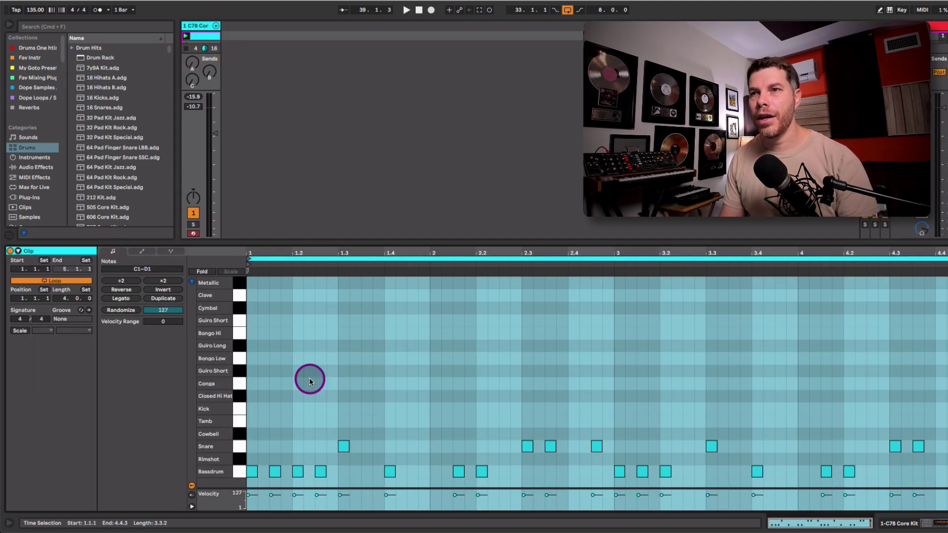
left_click(341, 404)
key("space")
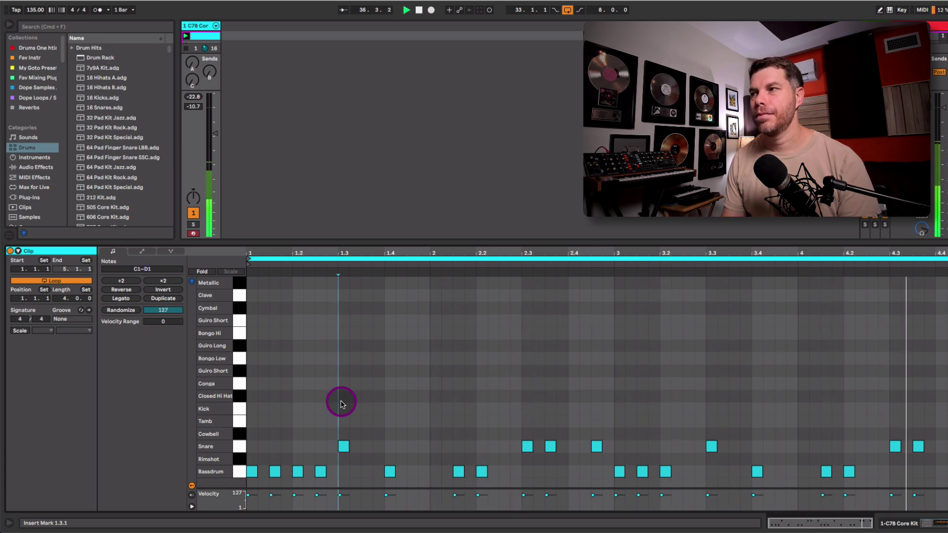
key("space")
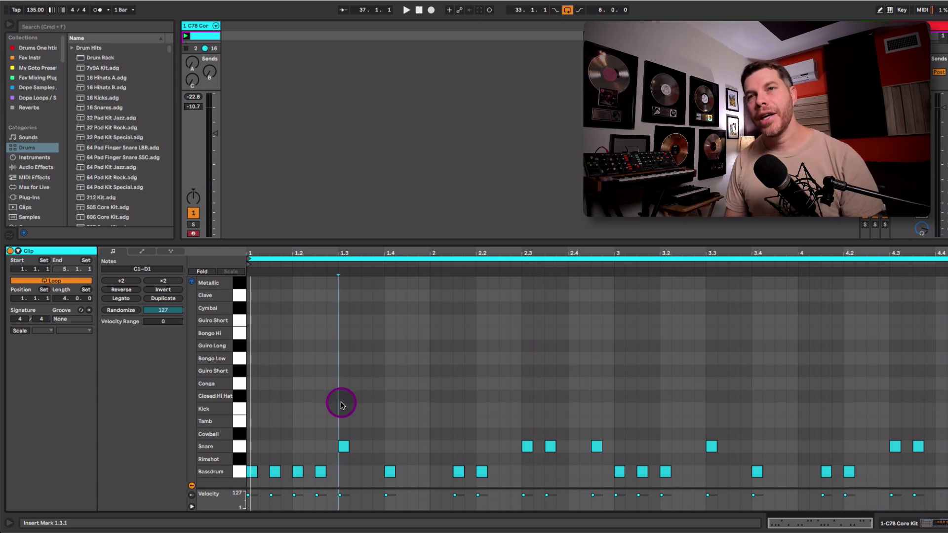
- Add cymbal notes at 1.2, 1.4 and 2.2 in the C78 drum clip
double_click(298, 309)
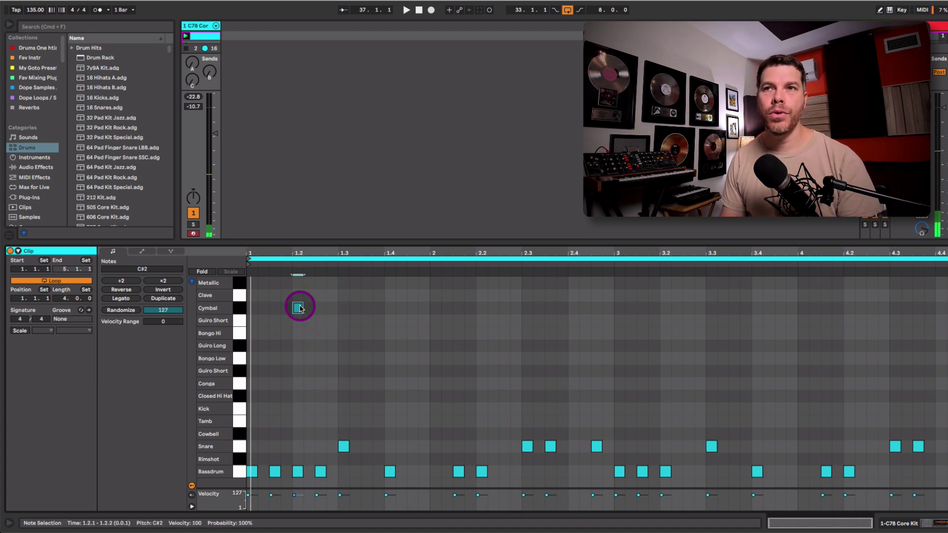
key("space")
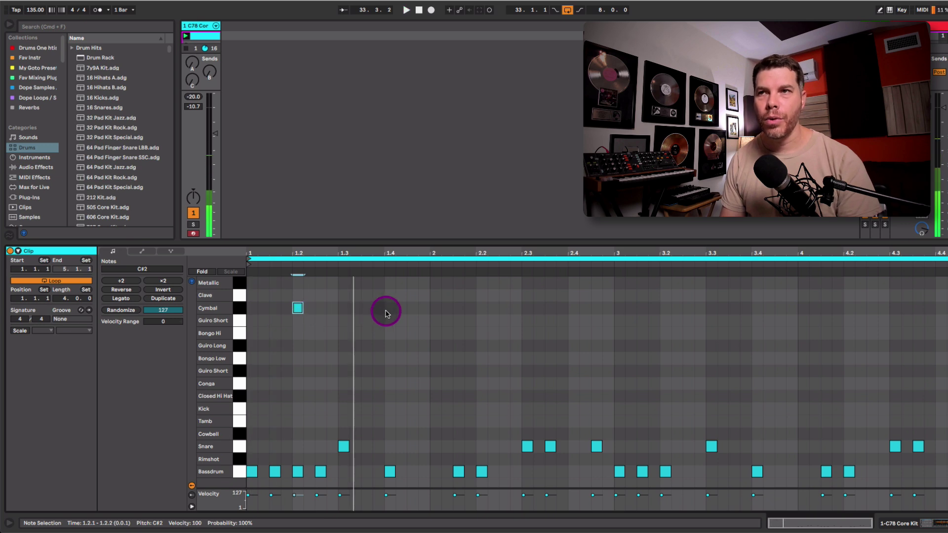
double_click(388, 309)
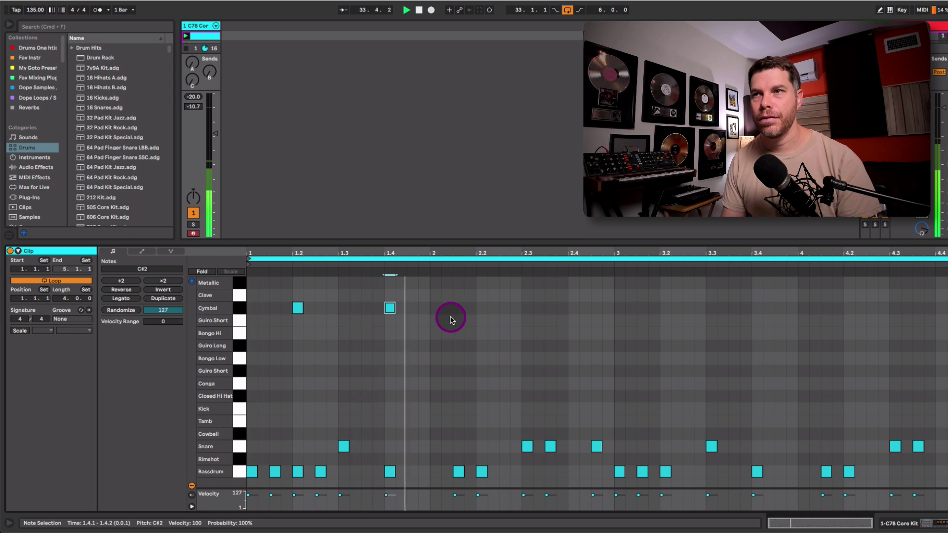
double_click(481, 310)
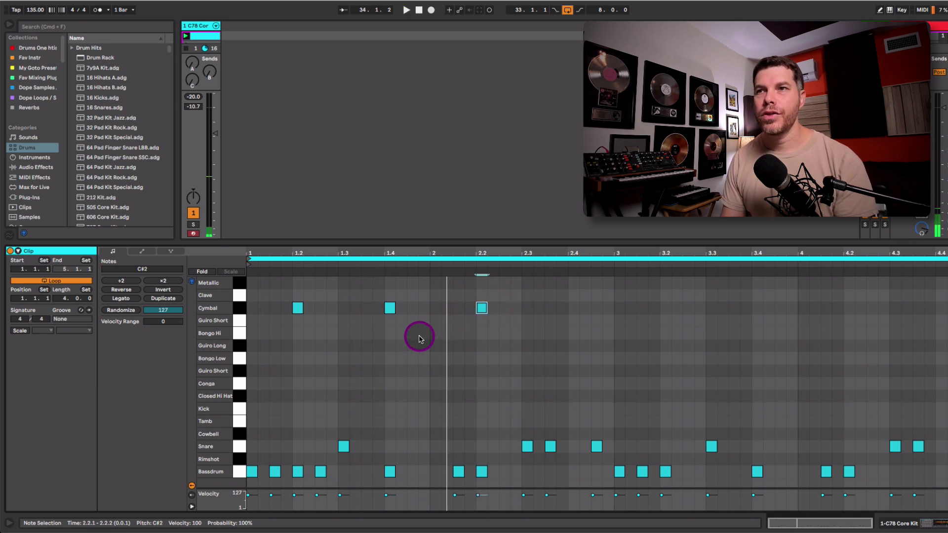
left_click_drag(420, 339, 245, 286)
key("ctrl+d")
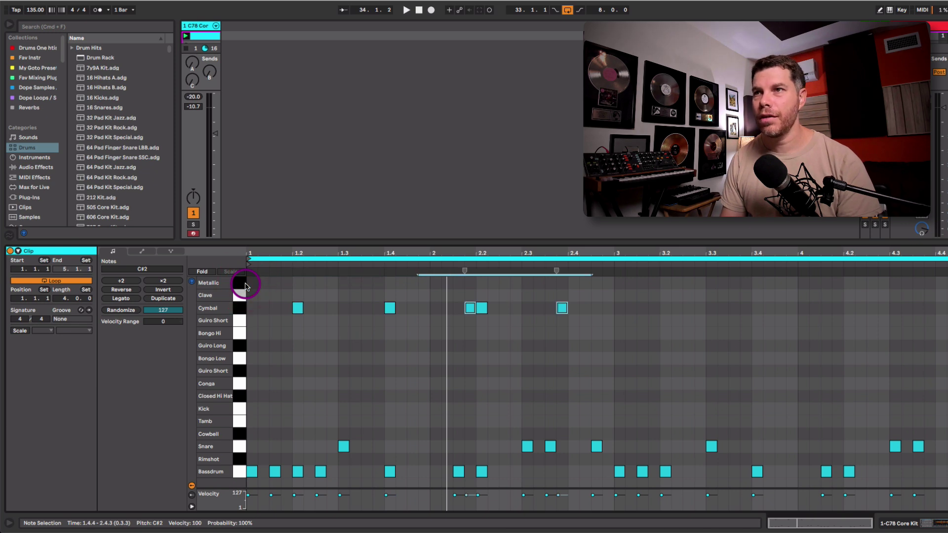
key("ctrl+z")
- Duplicate bar 1's cymbal notes across bars 2 to 4 and listen to the loop
left_click_drag(428, 339, 248, 304)
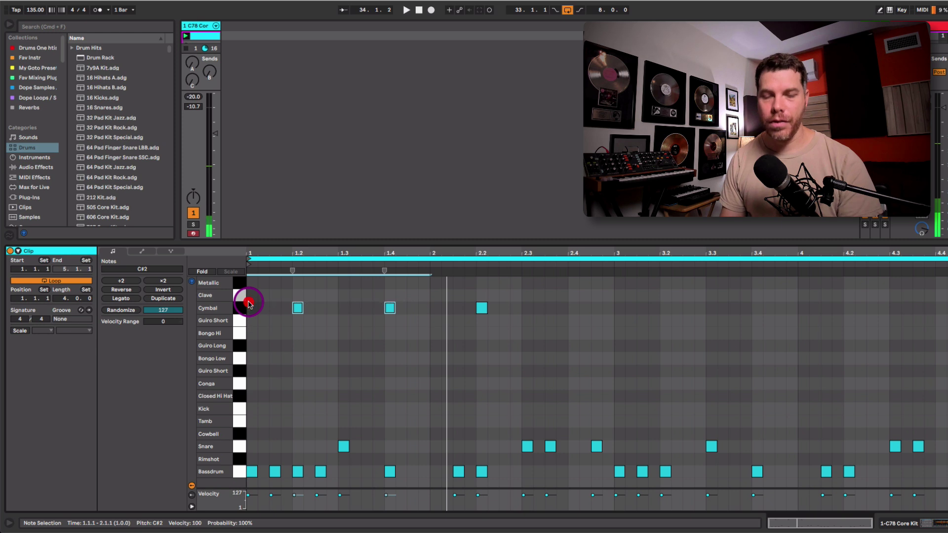
key("ctrl+d")
key("ctrl+d")
key("ctrl+d")
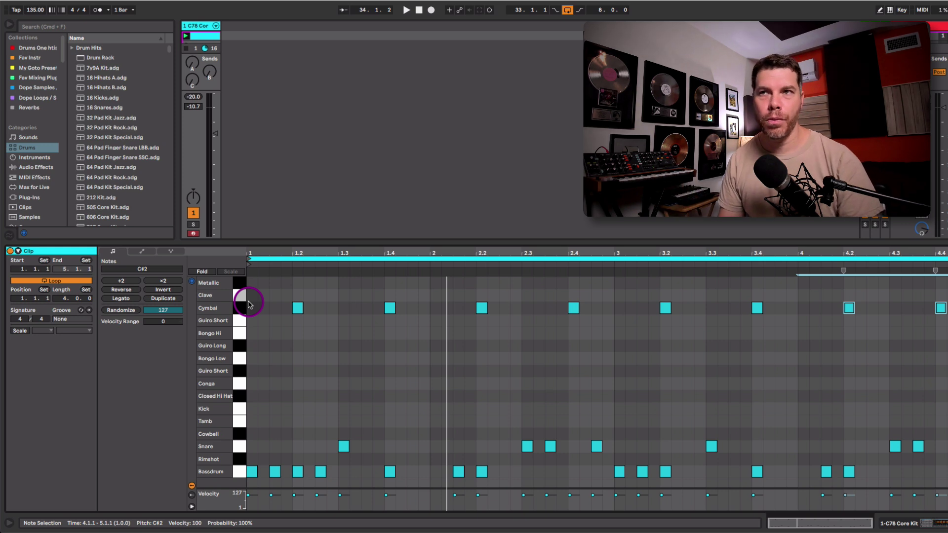
key("space")
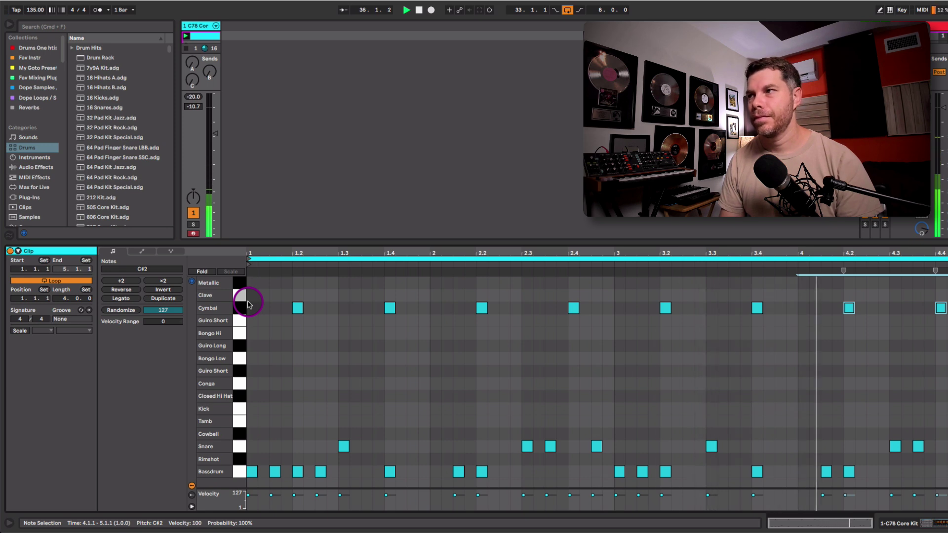
key("space")
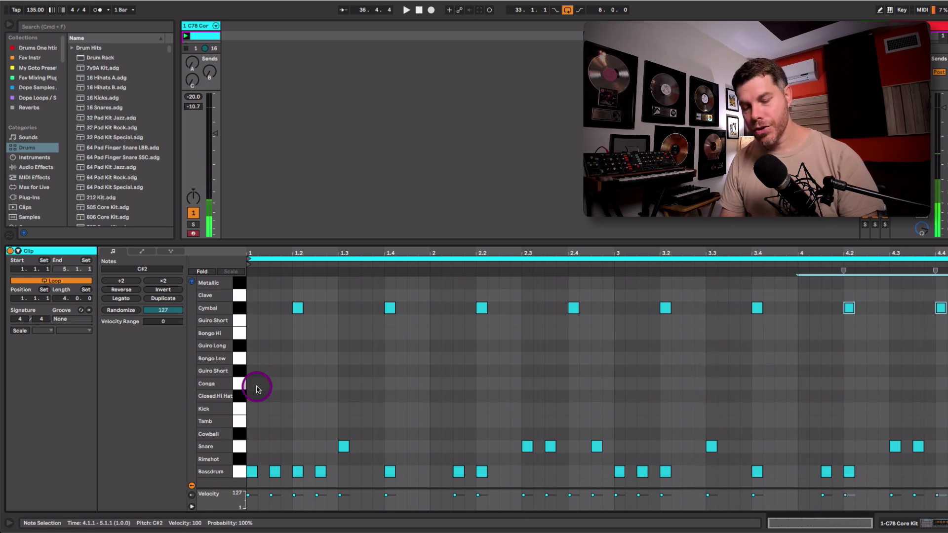
- Draw closed hi-hat eighth notes through bar 1, leaving beats 2 and 4 empty where the cymbal hits
key("b")
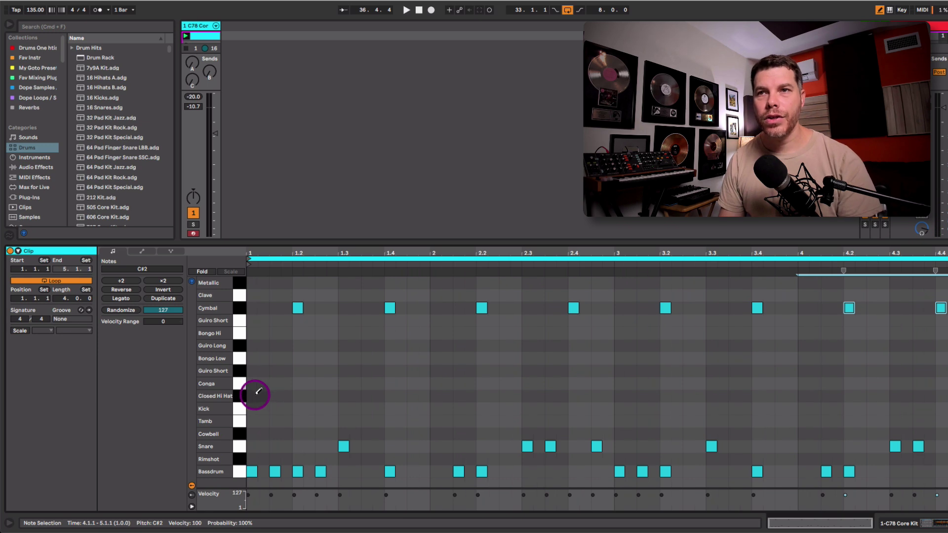
left_click(256, 395)
left_click(281, 395)
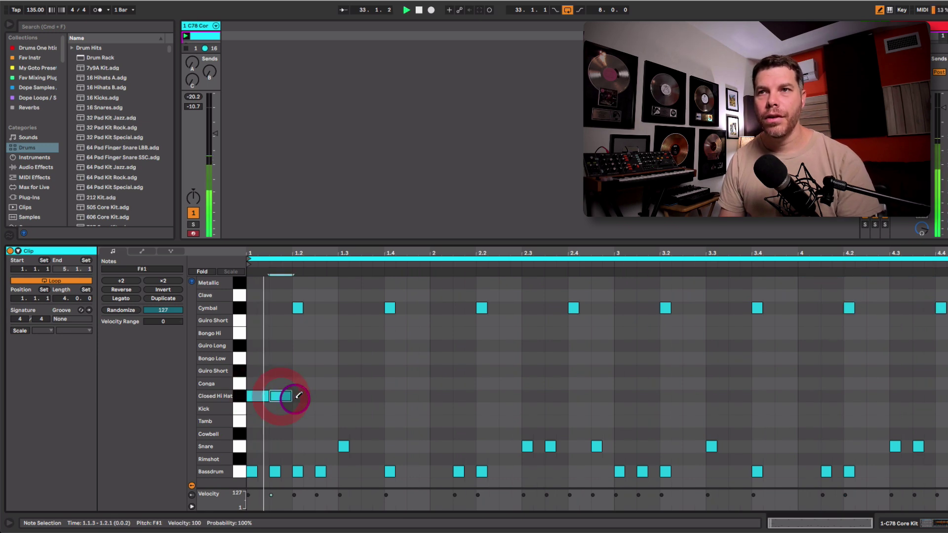
left_click(326, 396)
left_click(349, 396)
left_click(372, 396)
left_click(418, 396)
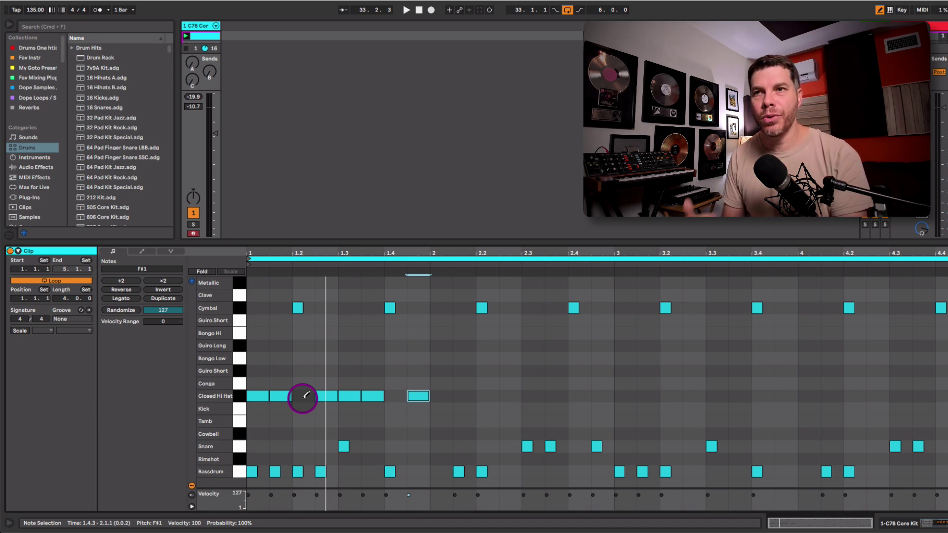
- Draw the same closed hi-hat pattern through bars 2 to 4, skipping the cymbal beats, listen to the loop and leave draw mode
left_click(441, 395)
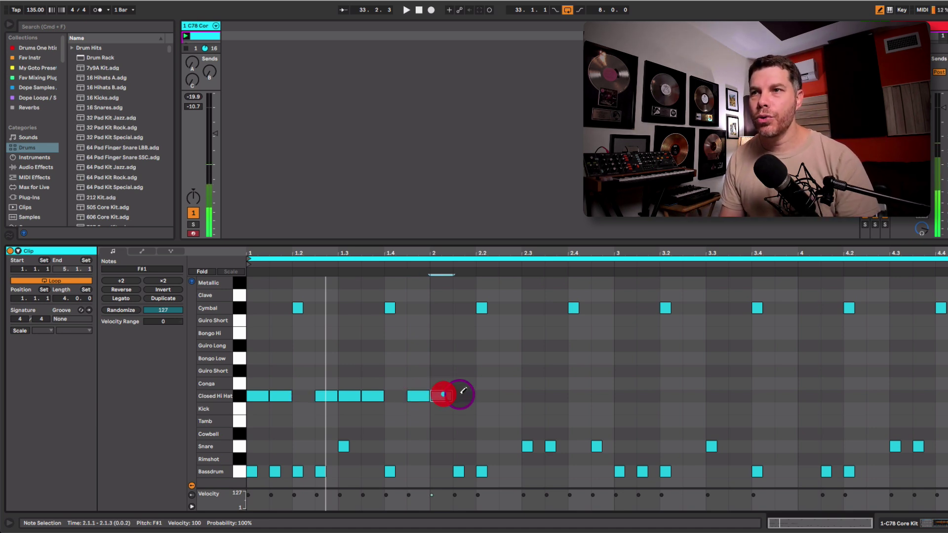
left_click(459, 395)
left_click(516, 397)
left_click(534, 398)
left_click(556, 395)
left_click(610, 396)
left_click_drag(630, 396, 649, 396)
left_click(691, 396)
left_click_drag(718, 396, 738, 396)
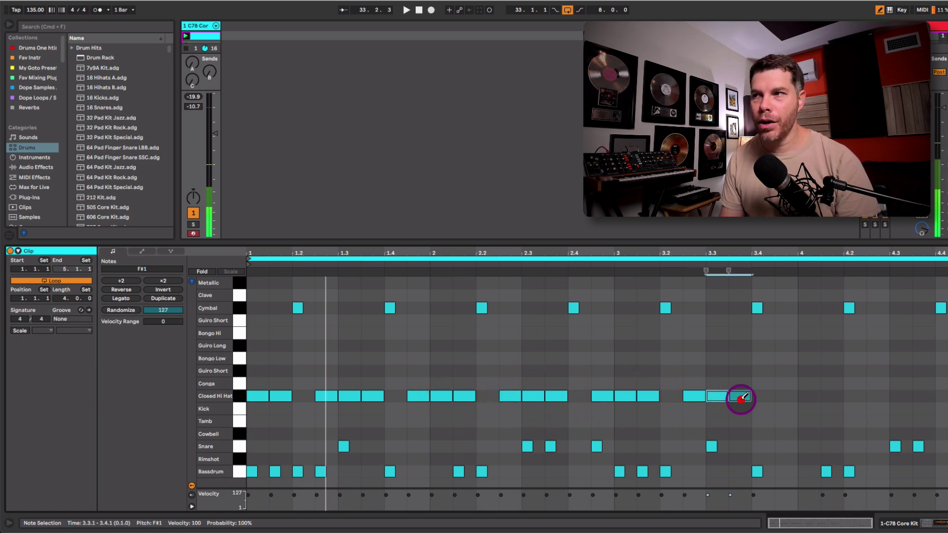
left_click(786, 396)
left_click(810, 396)
left_click(833, 395)
left_click(884, 396)
left_click(901, 396)
left_click(923, 396)
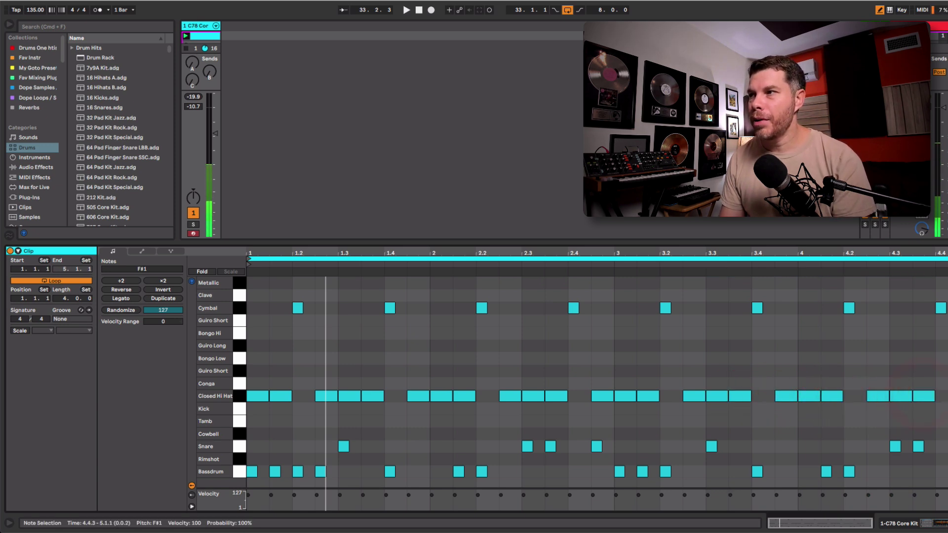
key("space")
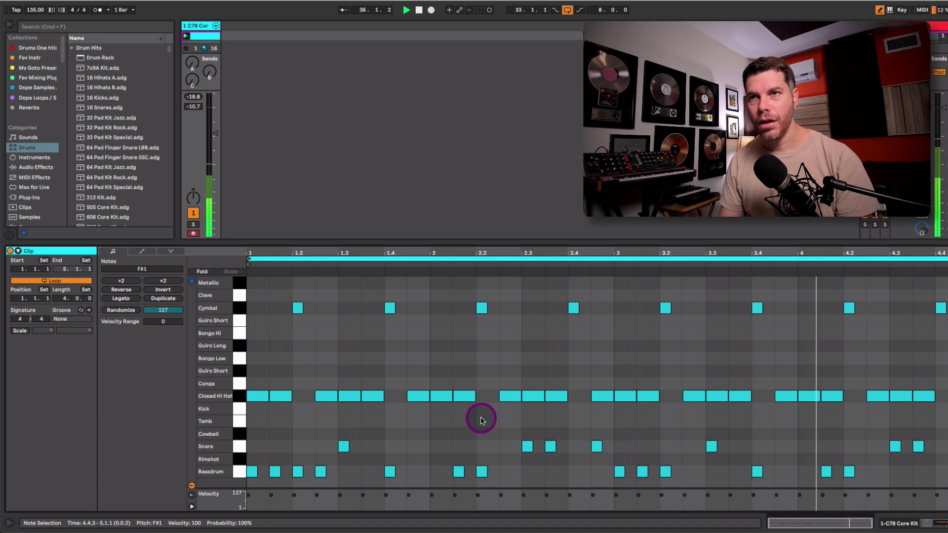
key("b")
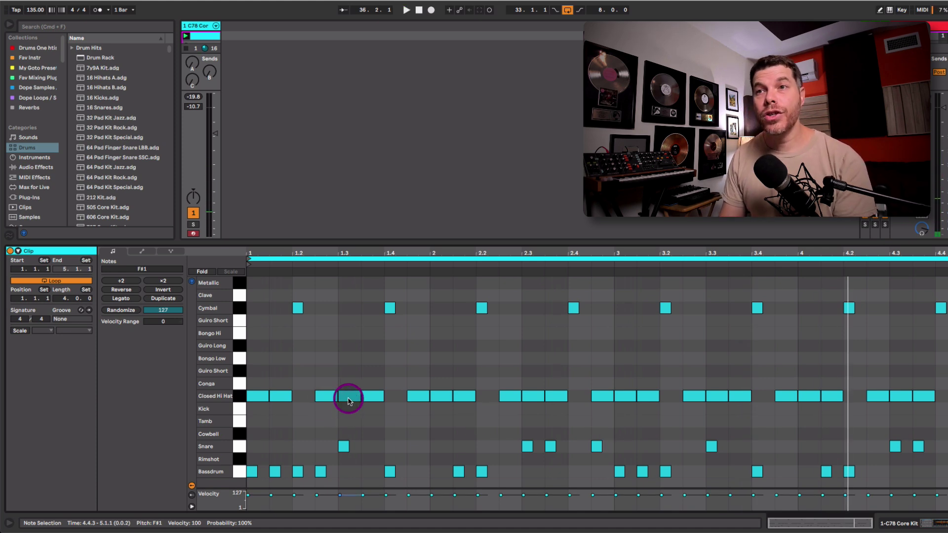
- Lower the velocity of scattered closed hi-hat notes, including 65 at 1.3, 60 at 2.1, 49 at 2.3 and 33 at 4.3, and play the loop
left_click(349, 395)
left_click_drag(339, 496, 339, 500)
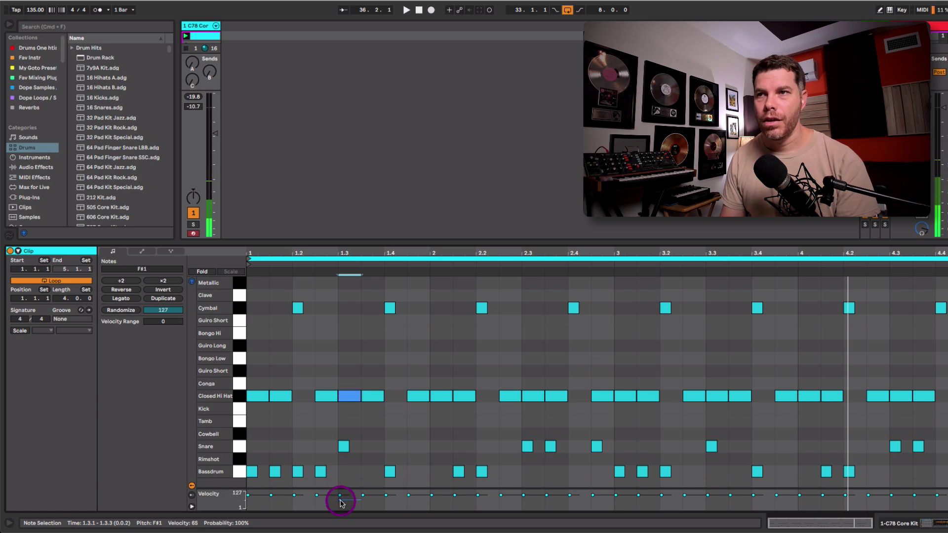
left_click(440, 398)
key("super")
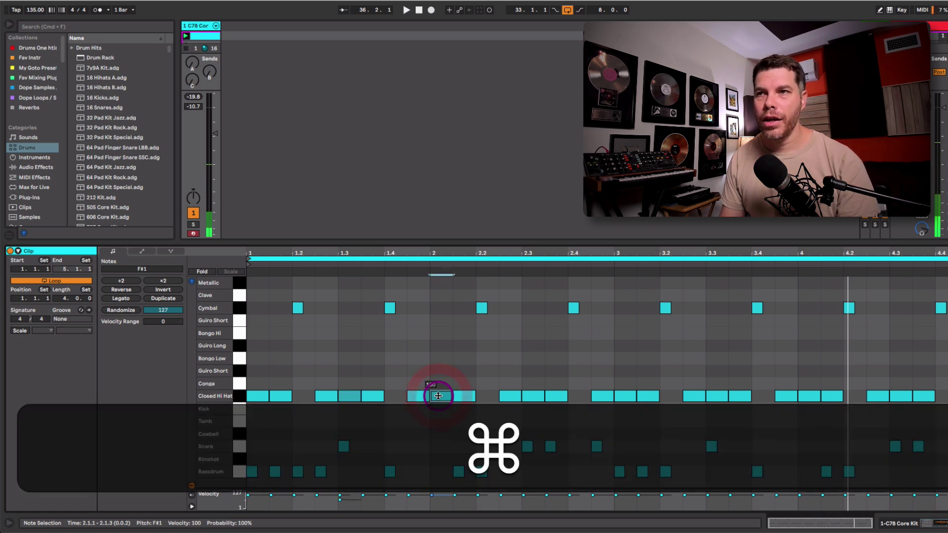
left_click_drag(439, 397, 439, 405)
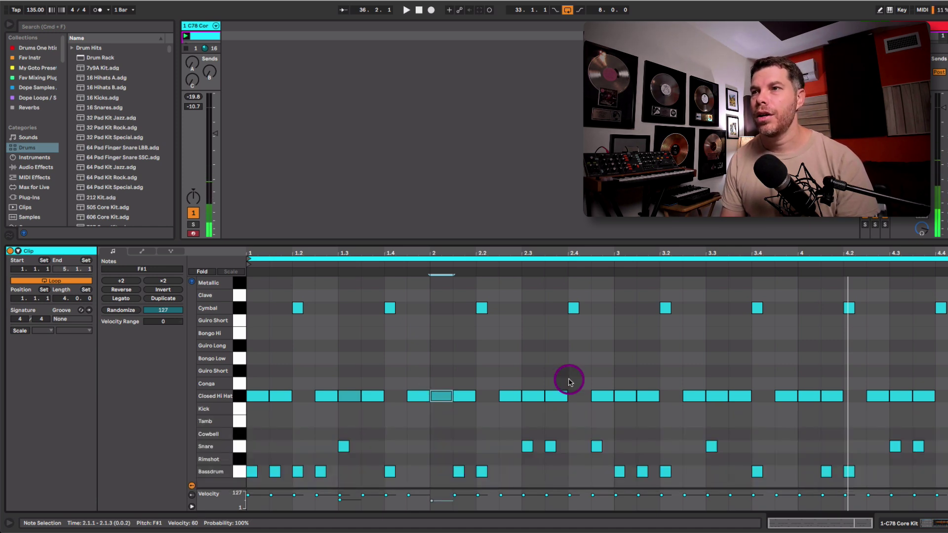
left_click_drag(536, 395, 536, 402)
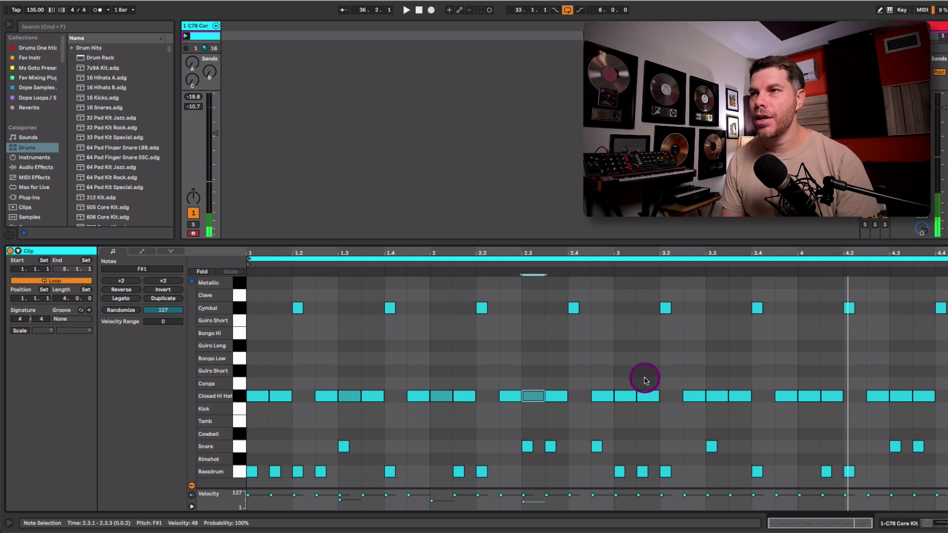
left_click_drag(626, 396, 627, 403)
left_click_drag(275, 395, 275, 399)
key("space")
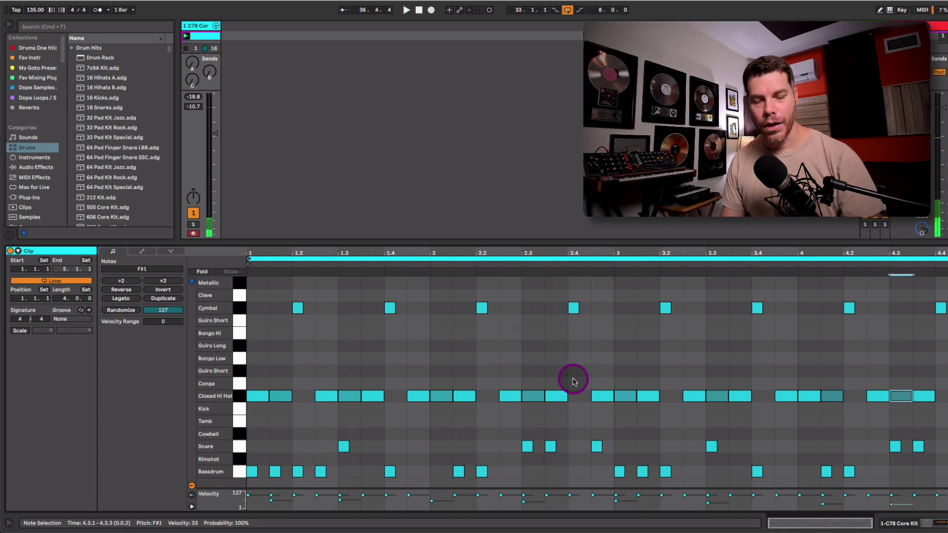
- Add EQ Eight after the C78 Core Kit, raise its low-cut filter frequency and listen to the loop
key("shift+Tab")
left_click(35, 167)
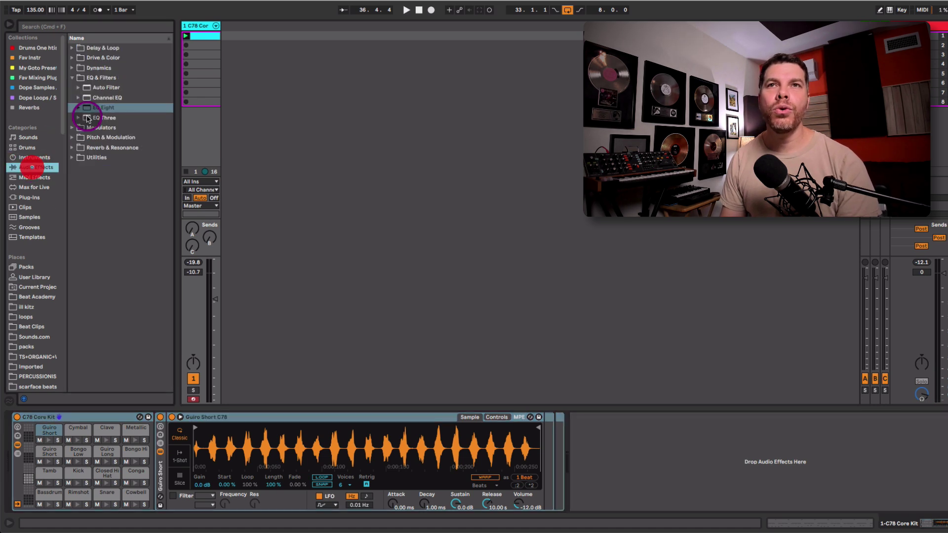
left_click_drag(103, 108, 614, 461)
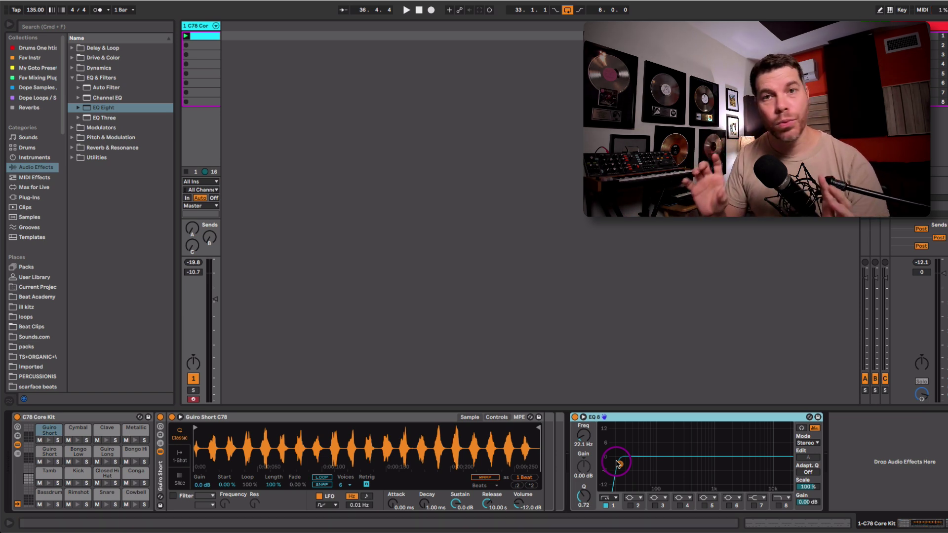
left_click_drag(611, 454, 636, 464)
left_click_drag(585, 441, 585, 431)
key("space")
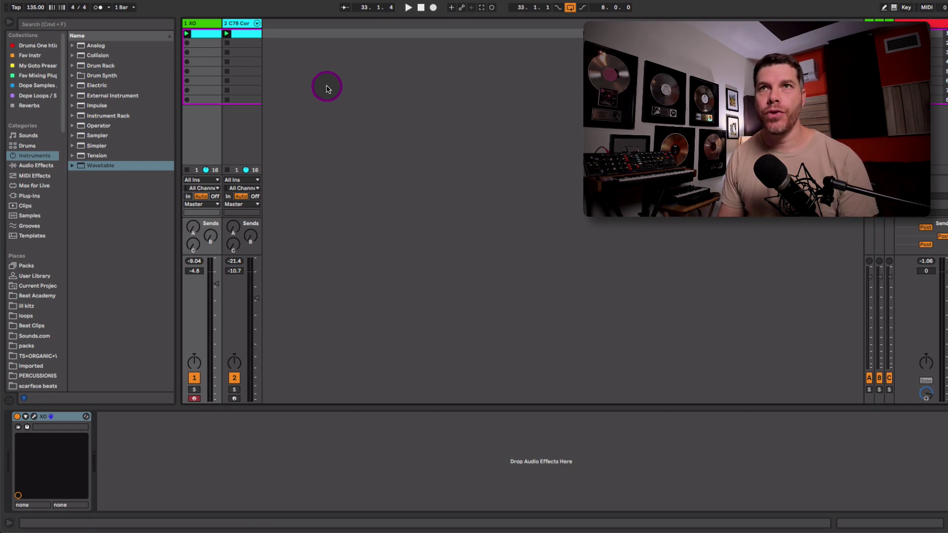
- Select the XO drum track and open its XO plug-in window, moved slightly aside
left_click(209, 24)
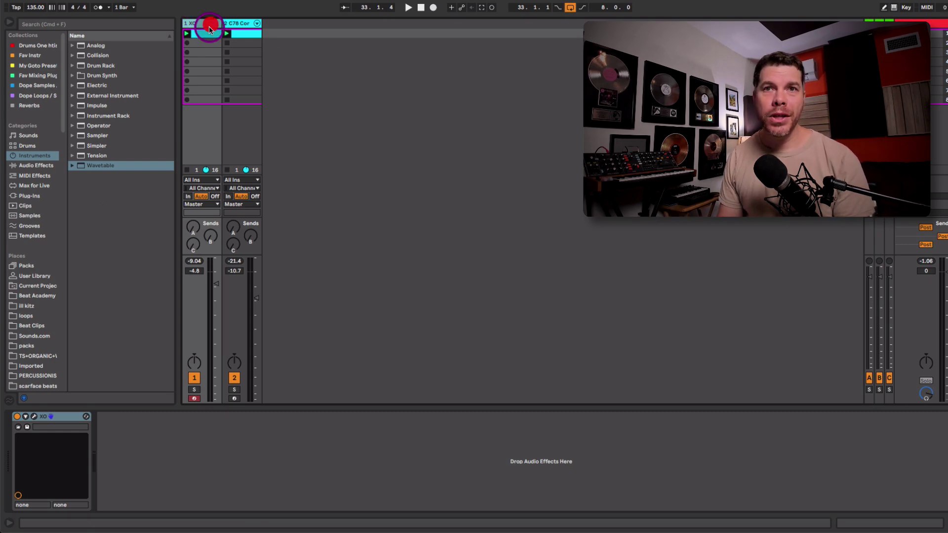
left_click(33, 418)
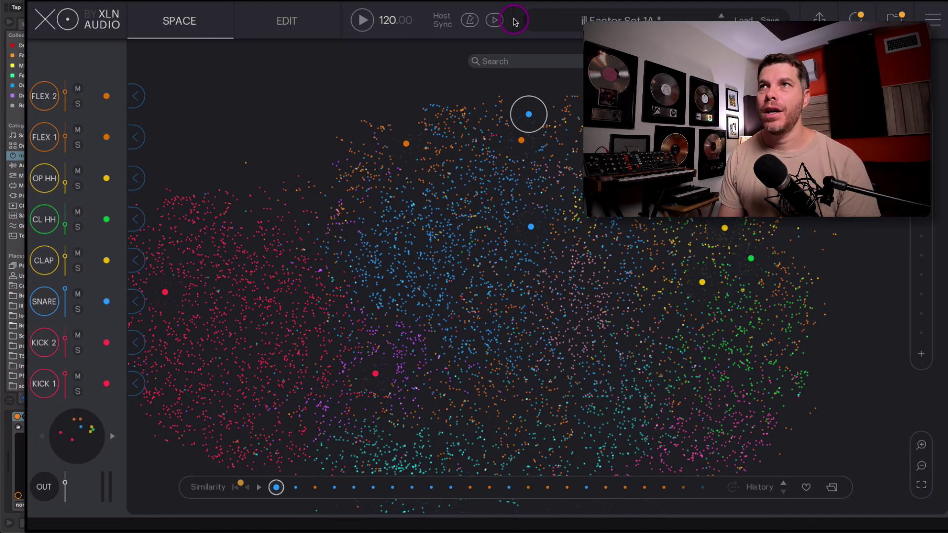
left_click_drag(510, 1, 544, 1)
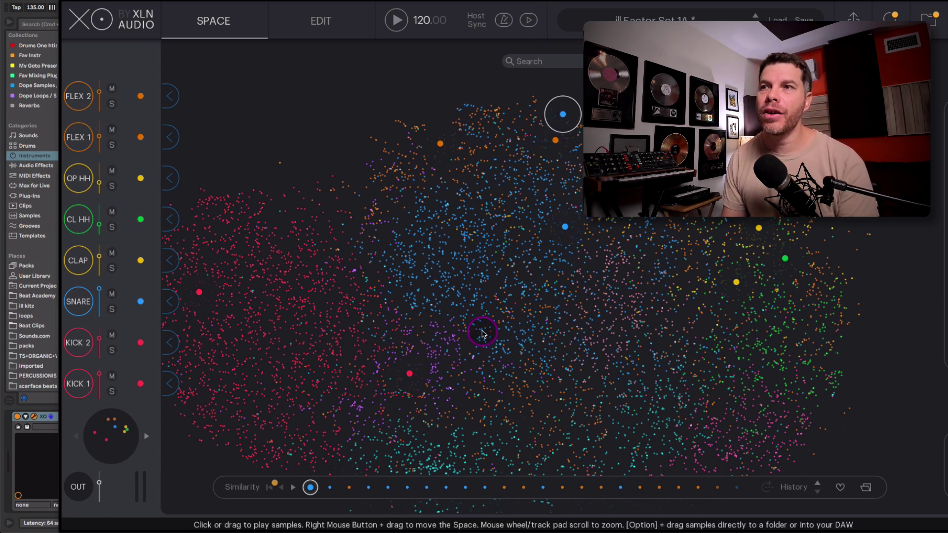
- Audition kick samples in XO's sample space, ending on ApocalyptoEDM_Kick_01_SP.wav
left_click_drag(484, 339, 532, 314)
left_click(532, 314)
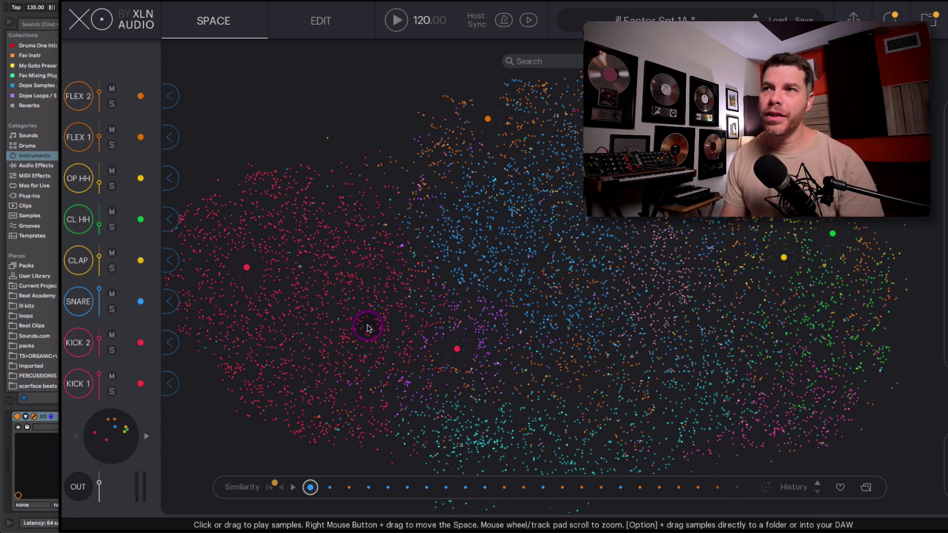
left_click_drag(333, 303, 315, 328)
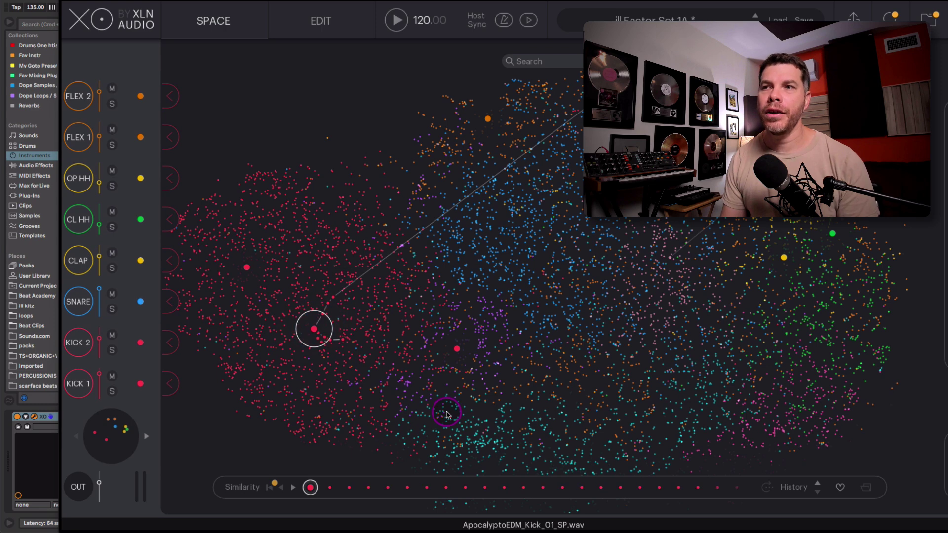
- Audition samples in XO's sample space, search for "808", listen to matches ending on Reel_Machines_80s_808.wav, and clear the search
left_click_drag(515, 231, 775, 247)
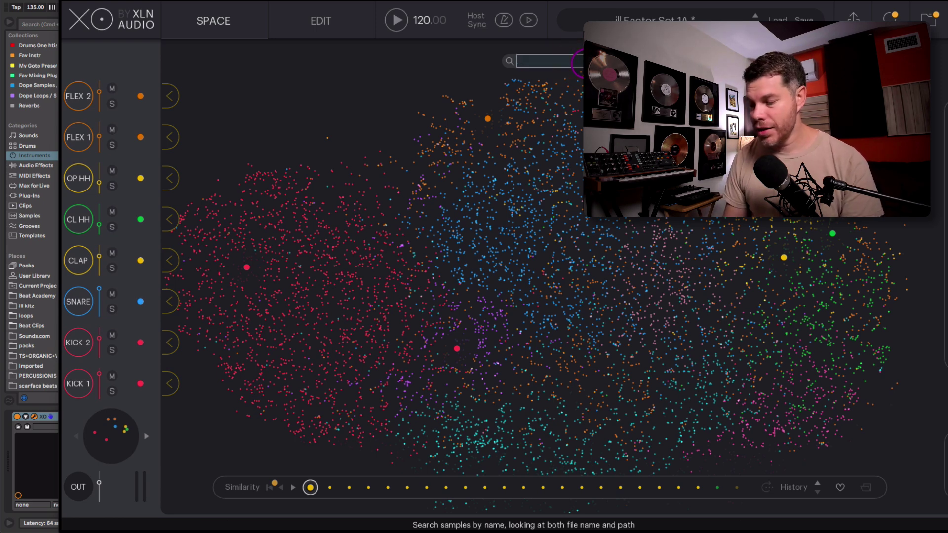
type("808")
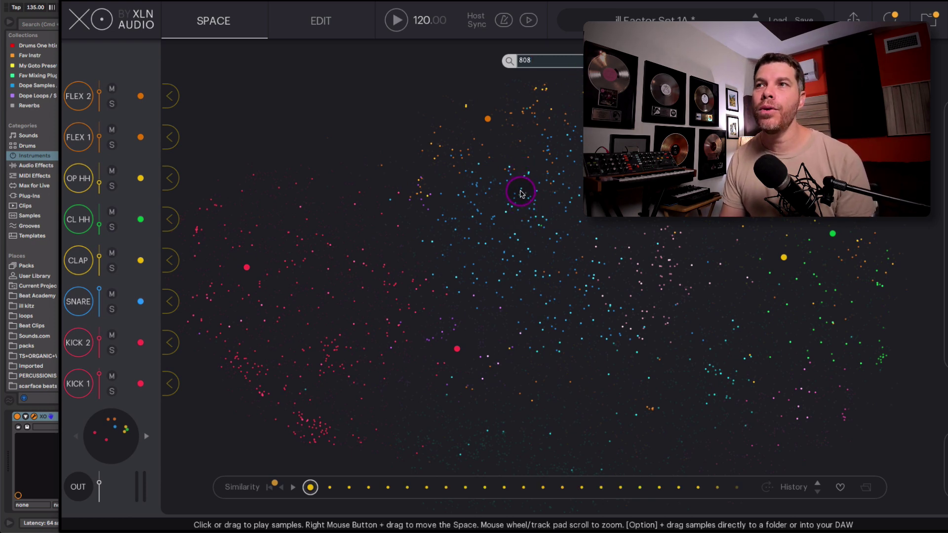
left_click_drag(518, 191, 474, 205)
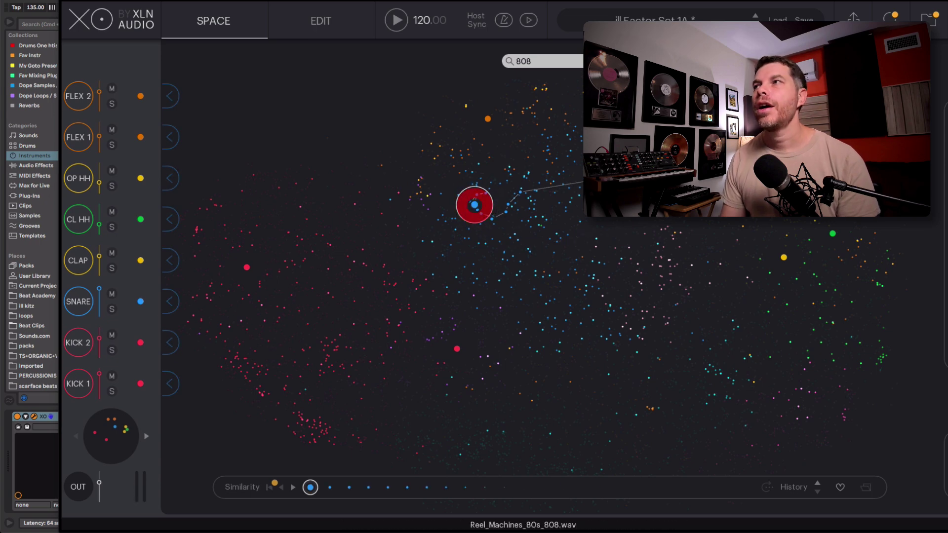
left_click(575, 61)
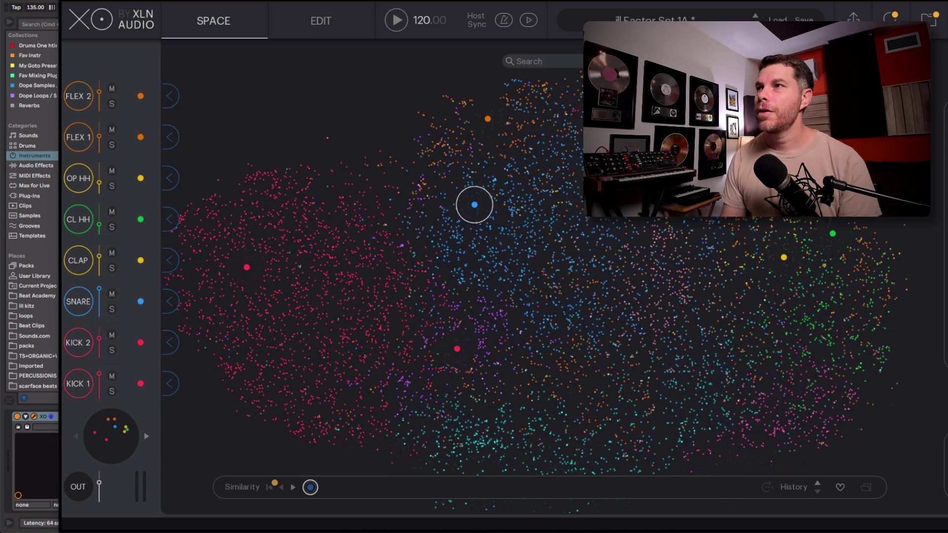
- Try XO's Main Freq, Length and Drumminess sample filters, reset them to full range and close the filter settings
left_click(892, 19)
left_click_drag(847, 245, 887, 252)
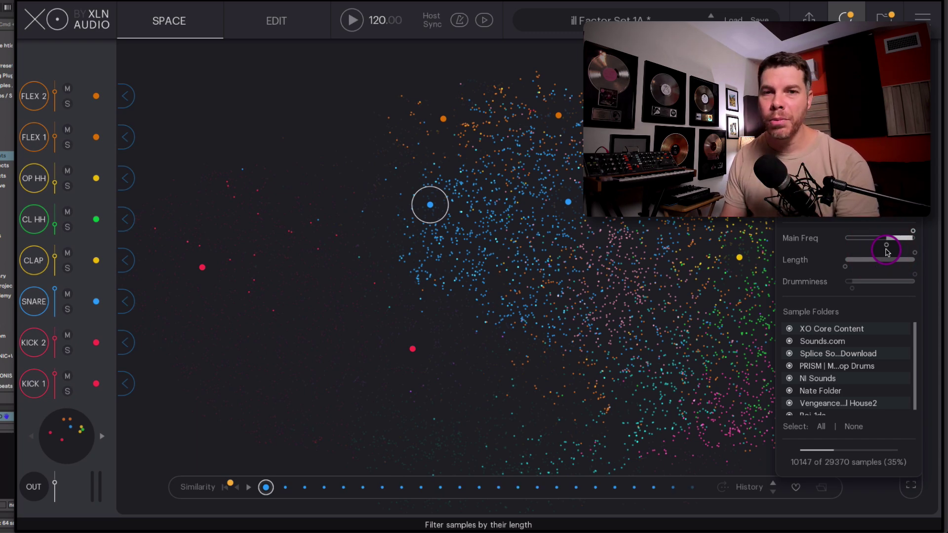
left_click_drag(887, 251, 831, 296)
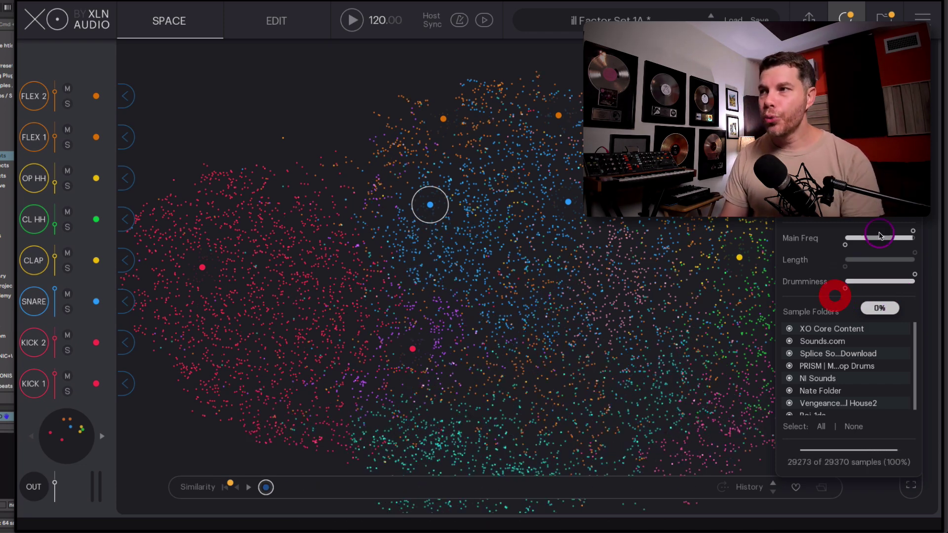
left_click_drag(916, 340, 912, 309)
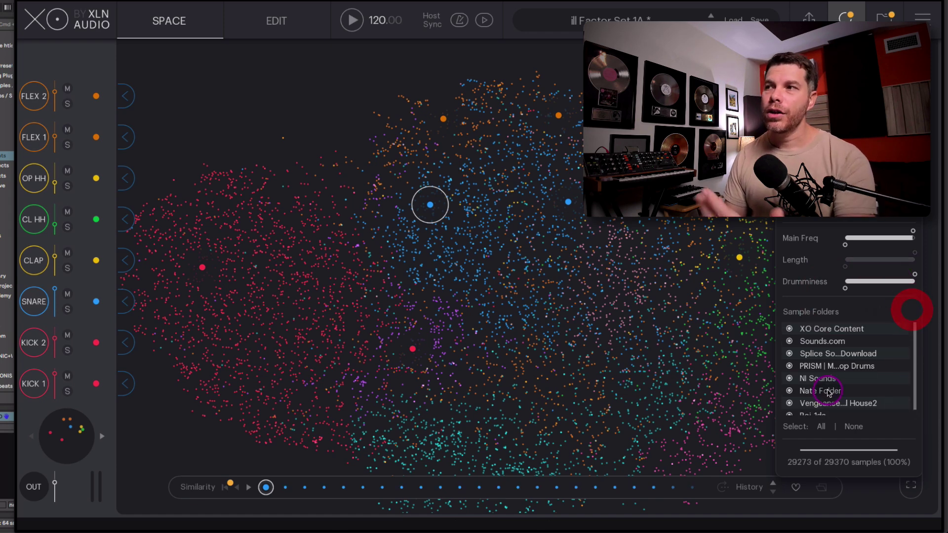
left_click(790, 354)
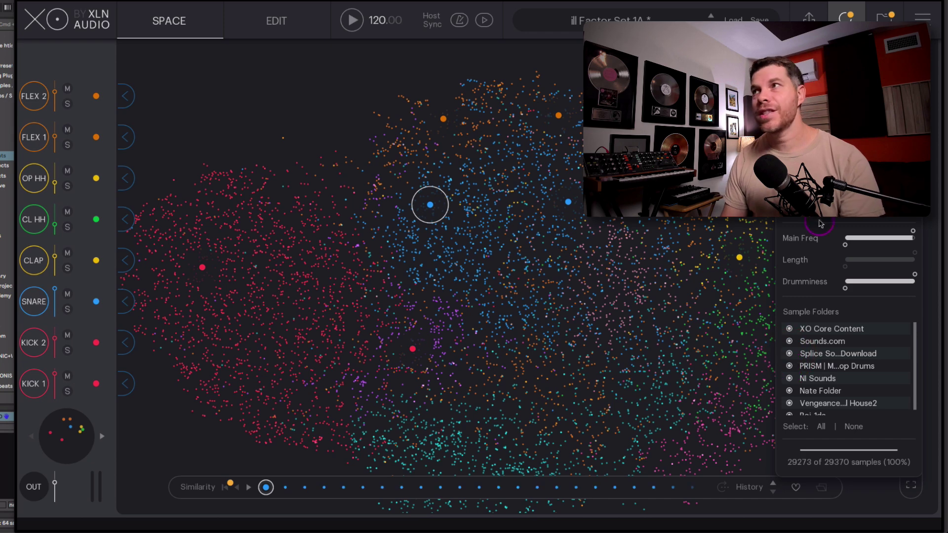
left_click(846, 24)
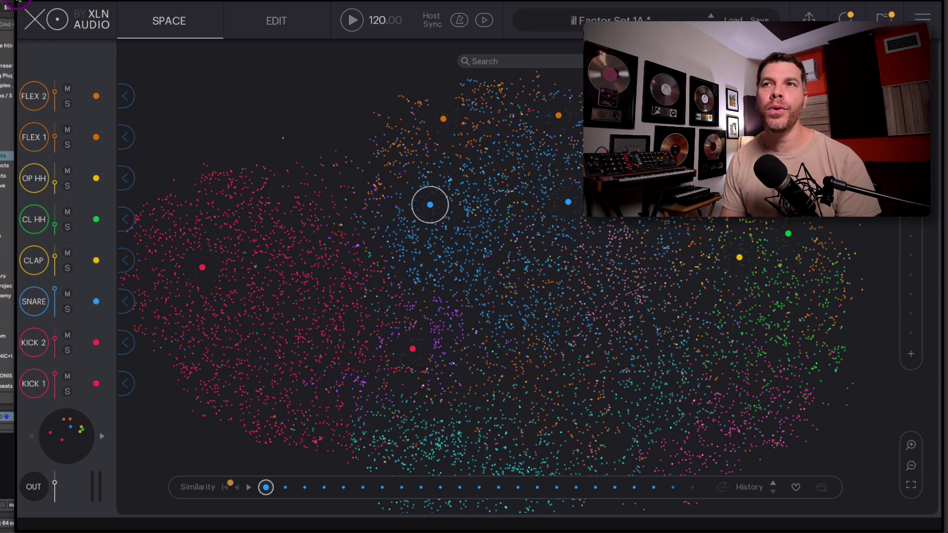
- Close the XO plug-in window and play the XO and C78 Core Kit clips together
left_click(18, 1)
double_click(160, 34)
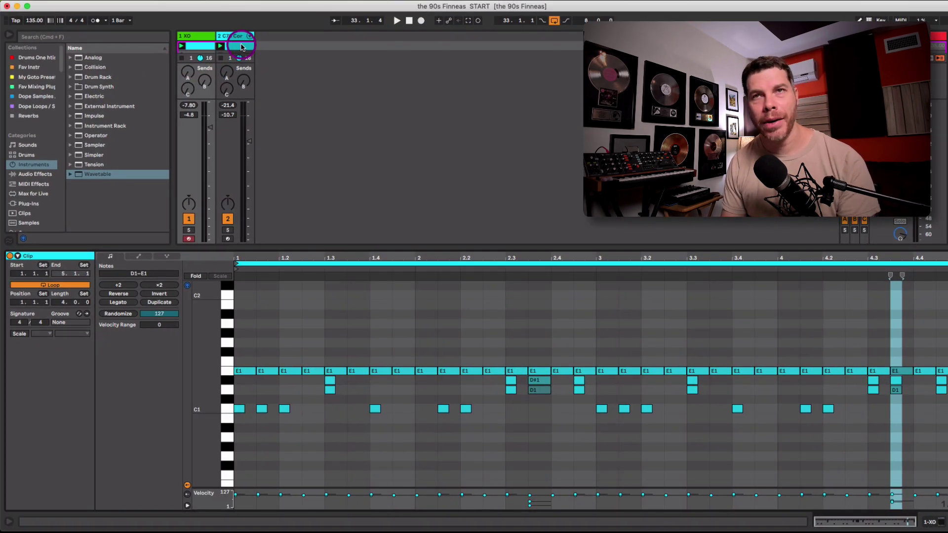
left_click(242, 47)
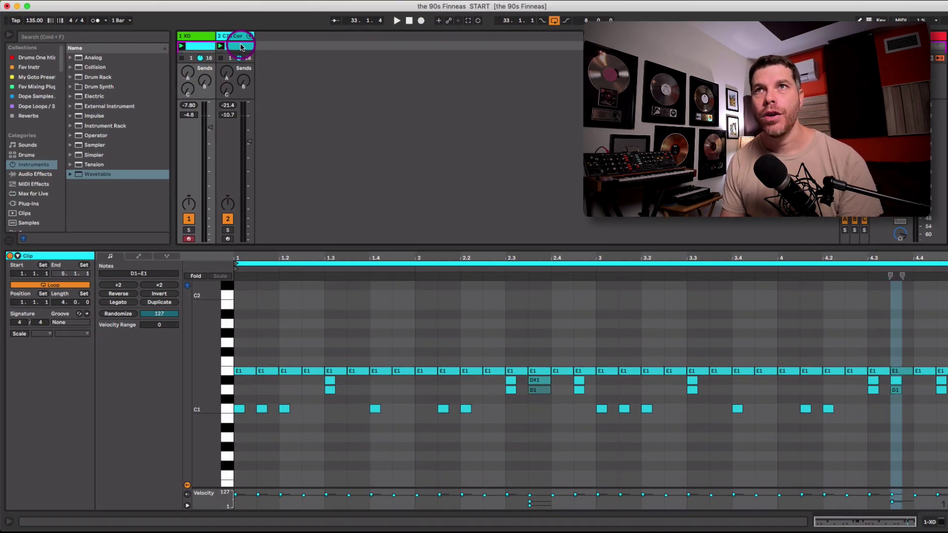
left_click(204, 47)
key("space")
left_click(188, 230)
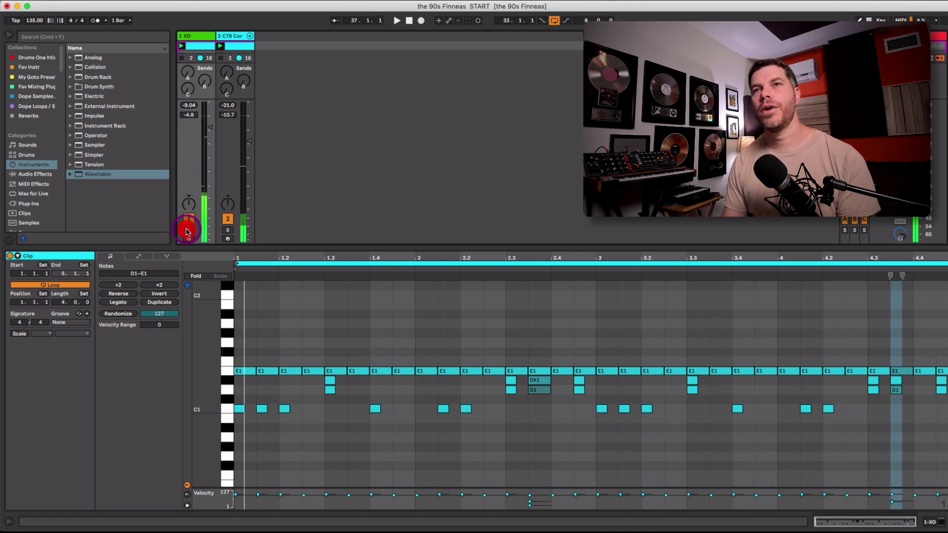
- Group the XO and C78 Core Kit tracks together
left_click(233, 35)
left_click(200, 36, "shift")
key("super+g")
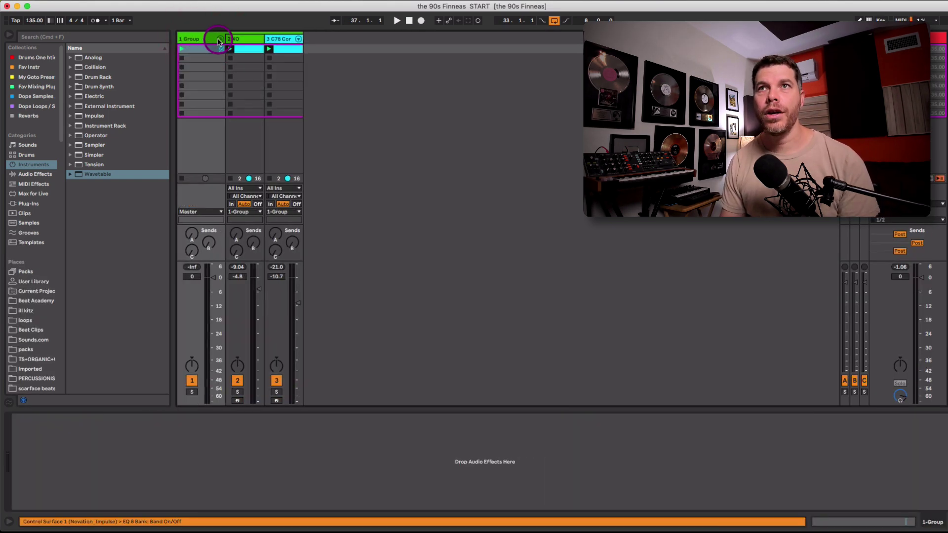
left_click(219, 40)
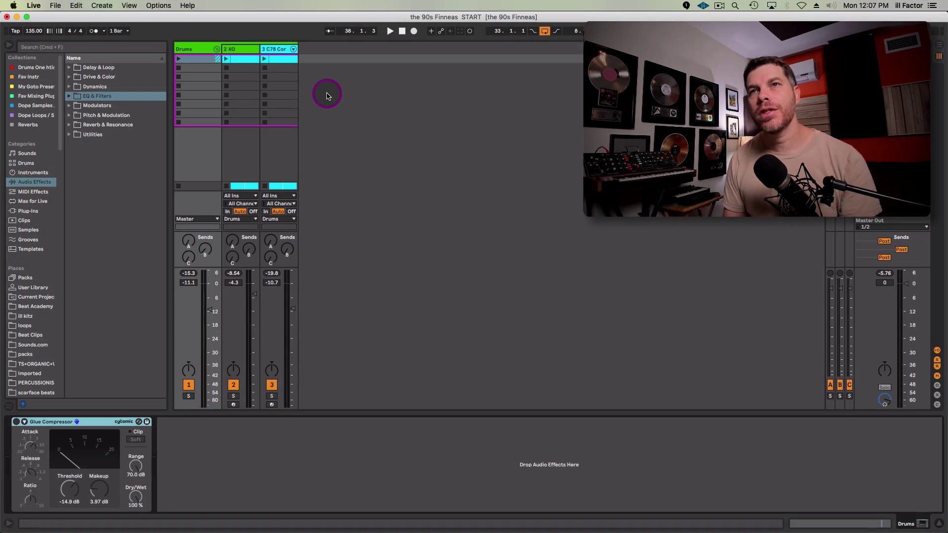
- Enable the Glue Compressor on the Drums group and, with the loop playing, set Threshold to -15.2 dB and Makeup to 2.86 dB
left_click(196, 47)
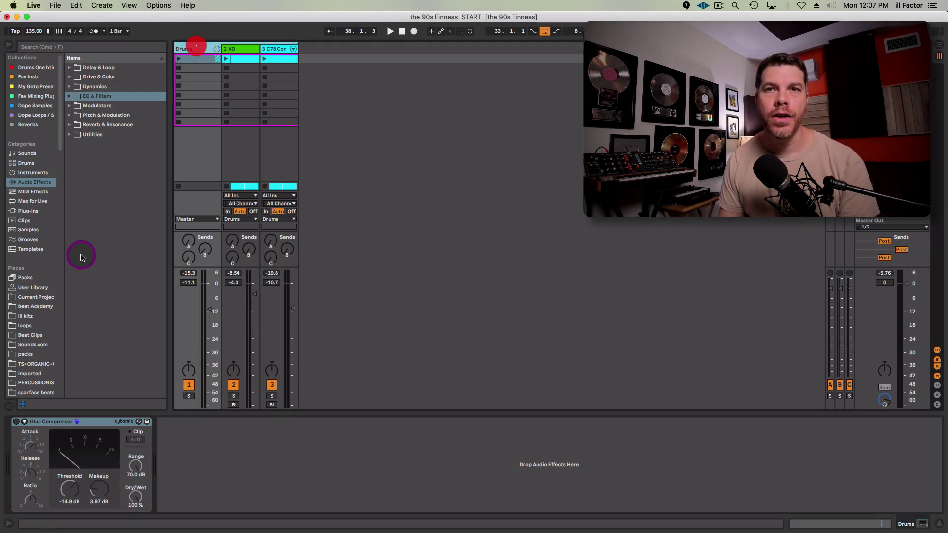
left_click(16, 422)
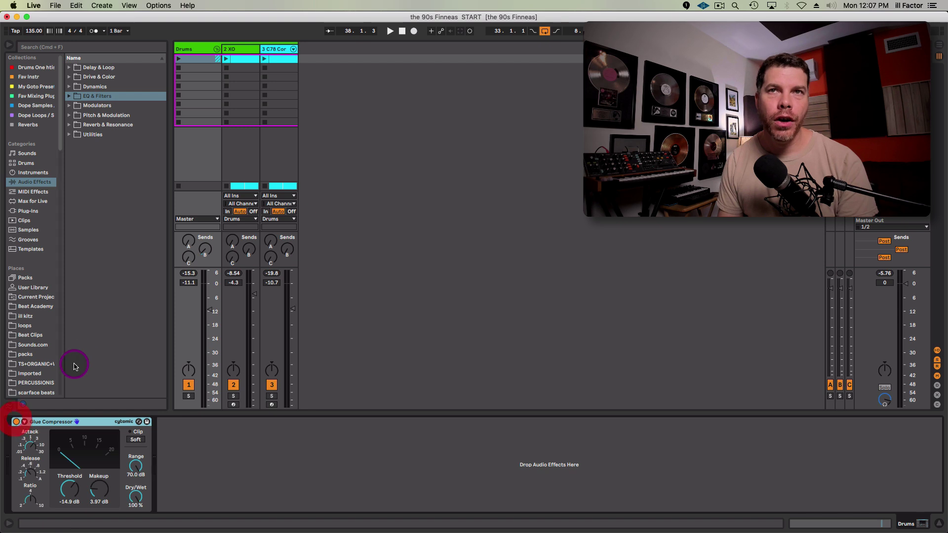
left_click(86, 422)
left_click(69, 490)
left_click_drag(69, 490, 66, 516)
key("space")
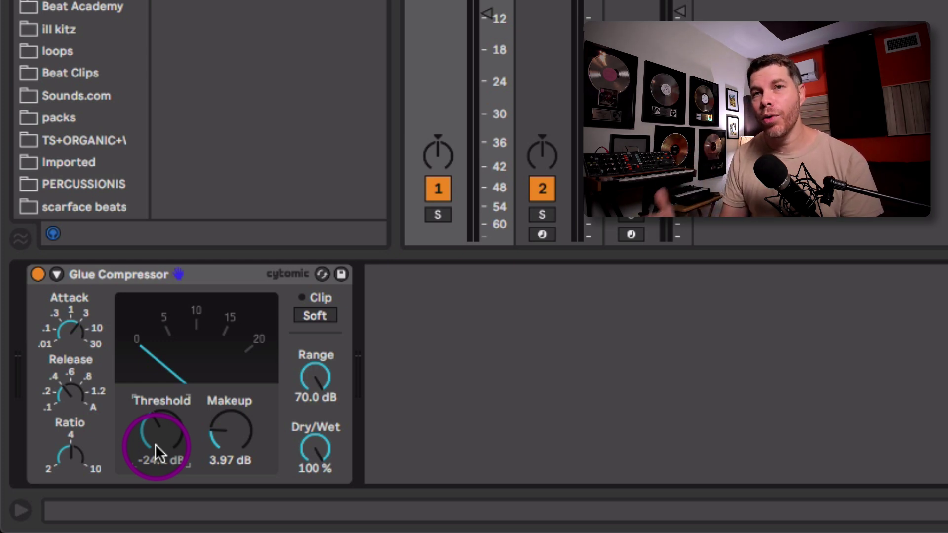
left_click_drag(157, 452, 372, 252)
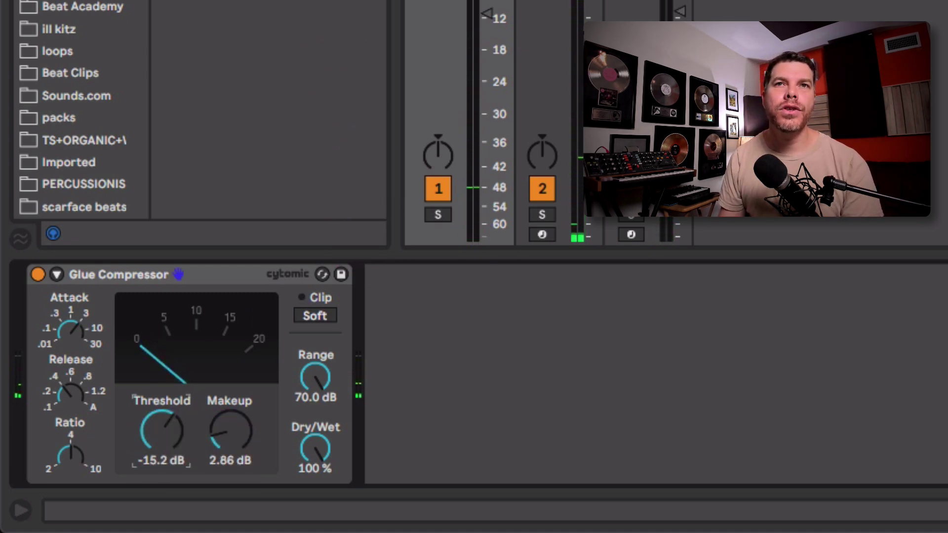
- Add Drum Buss after the Glue Compressor and set it to Medium distortion, Drive 24 %, Crunch 24 % and Dry/Wet 65 %
left_click(269, 4)
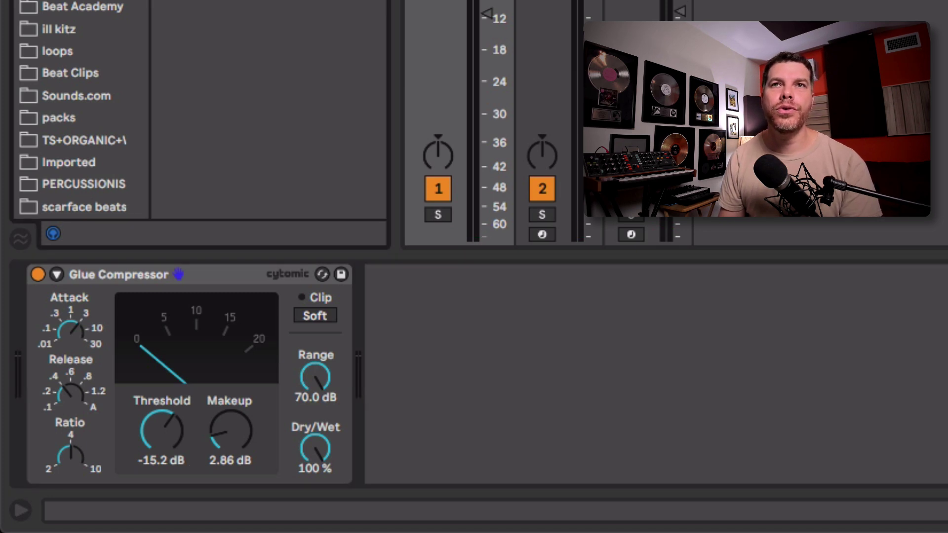
left_click_drag(311, 100, 436, 428)
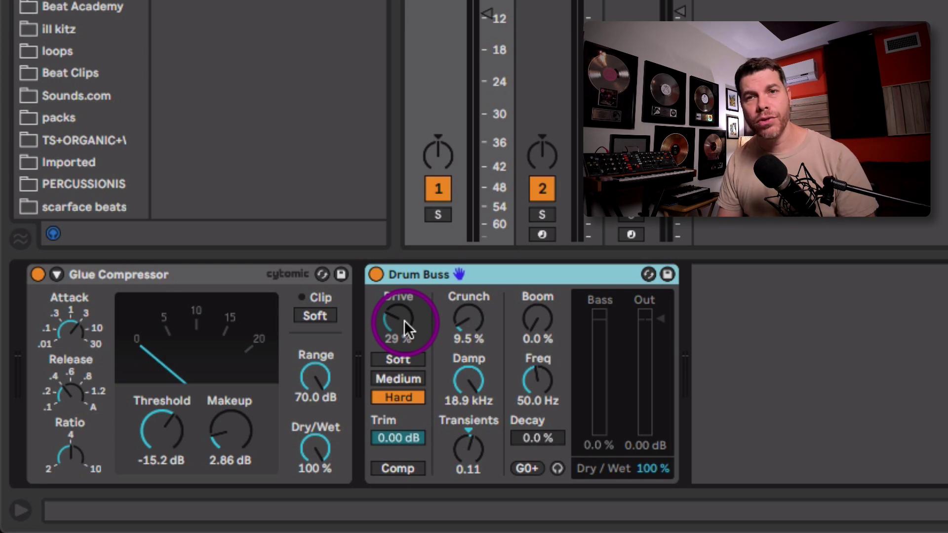
left_click_drag(404, 321, 405, 322)
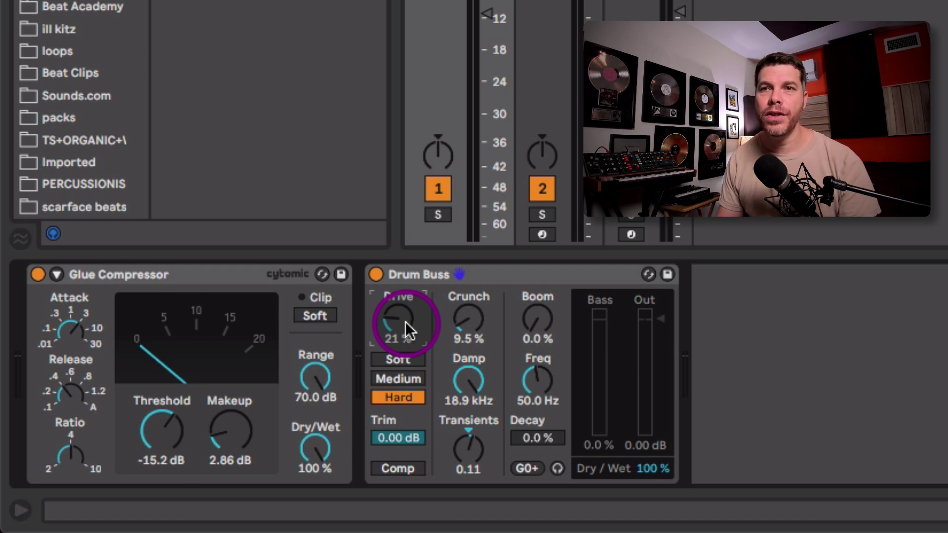
left_click(407, 379)
left_click_drag(402, 339, 398, 321)
left_click_drag(652, 470, 653, 484)
mouse_move(476, 332)
left_mouse_down()
mouse_move(476, 319)
mouse_move(482, 333)
mouse_move(474, 328)
left_mouse_up()
left_click_drag(398, 318, 398, 323)
left_click_drag(472, 330, 472, 334)
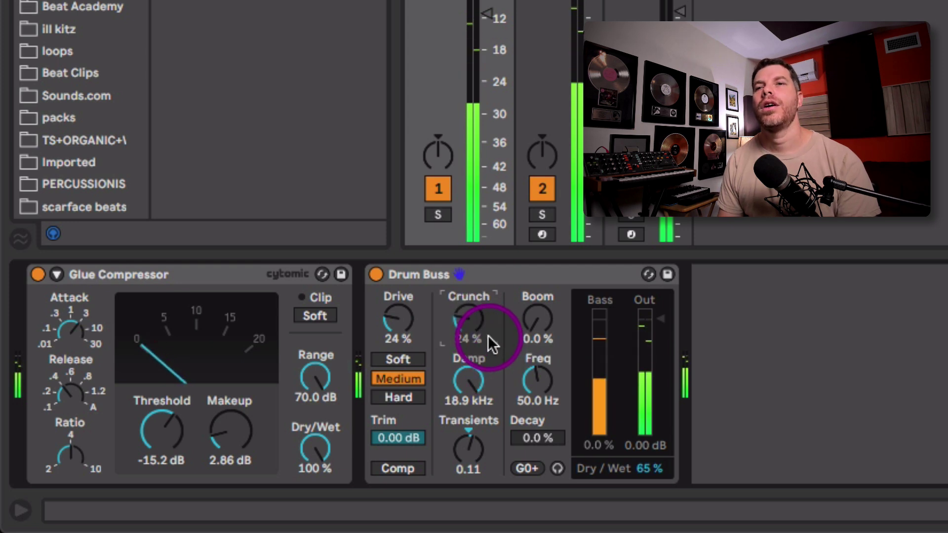
- Compare low and high Drum Buss Transients amounts, including -1.00 and 0.30, and settle on 0.17
left_click_drag(474, 443, 474, 450)
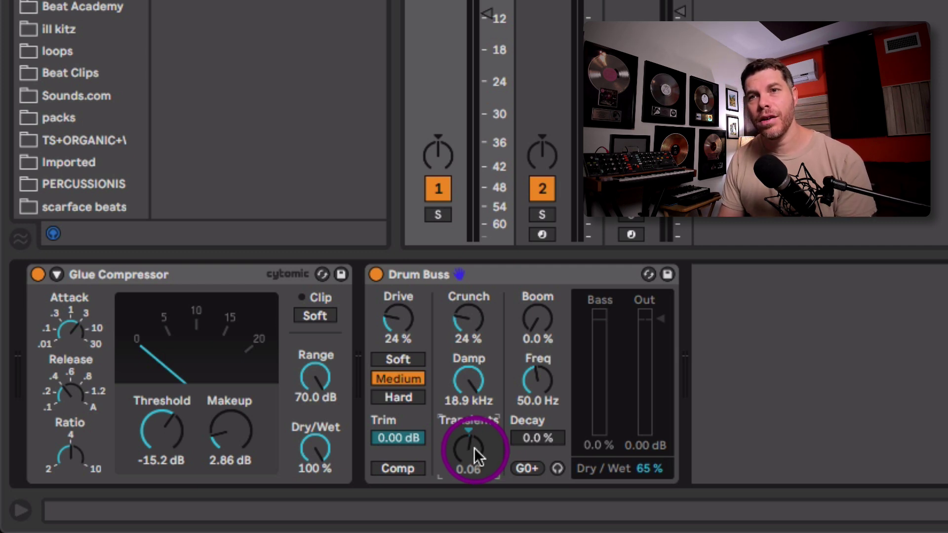
left_click_drag(475, 450, 475, 494)
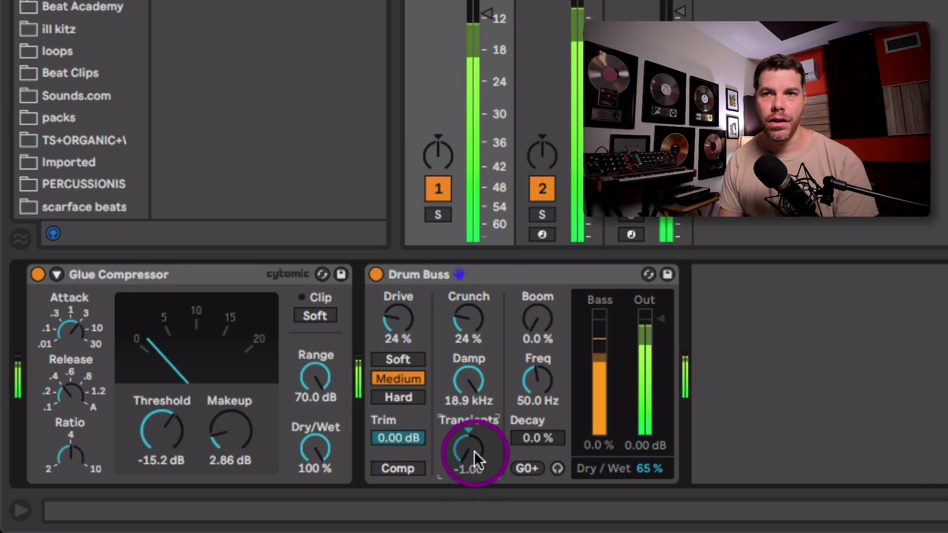
left_click_drag(474, 450, 474, 405)
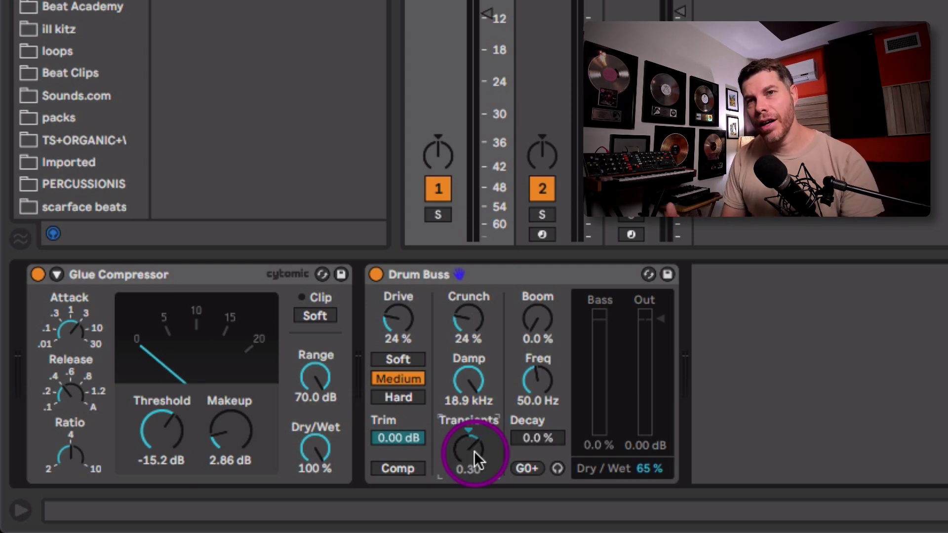
mouse_move(474, 452)
left_mouse_down()
mouse_move(474, 438)
mouse_move(472, 448)
left_mouse_up()
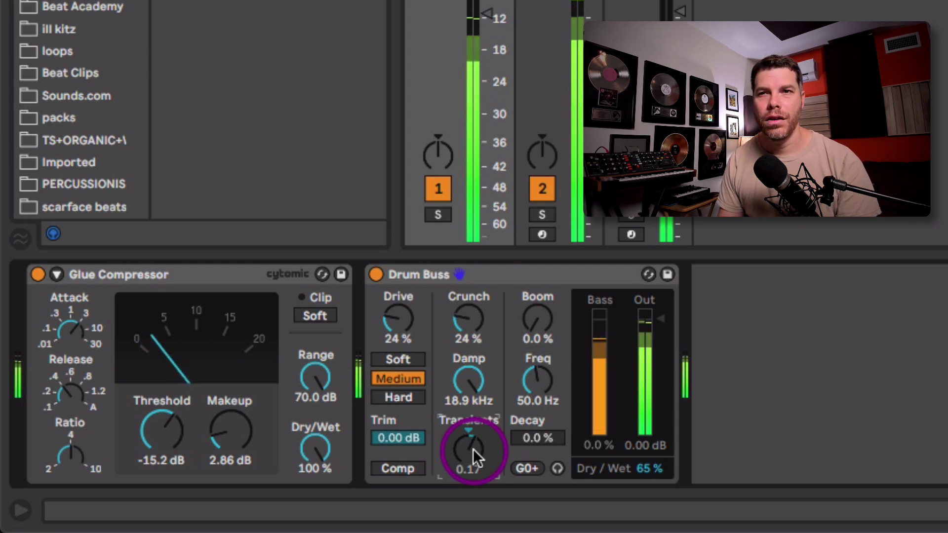
- Set the Drum Buss Drive to 19 %, Crunch to 22 %, Boom to 18 %, Decay to 20 % and Dry/Wet to 62 %
left_click_drag(476, 319, 473, 319)
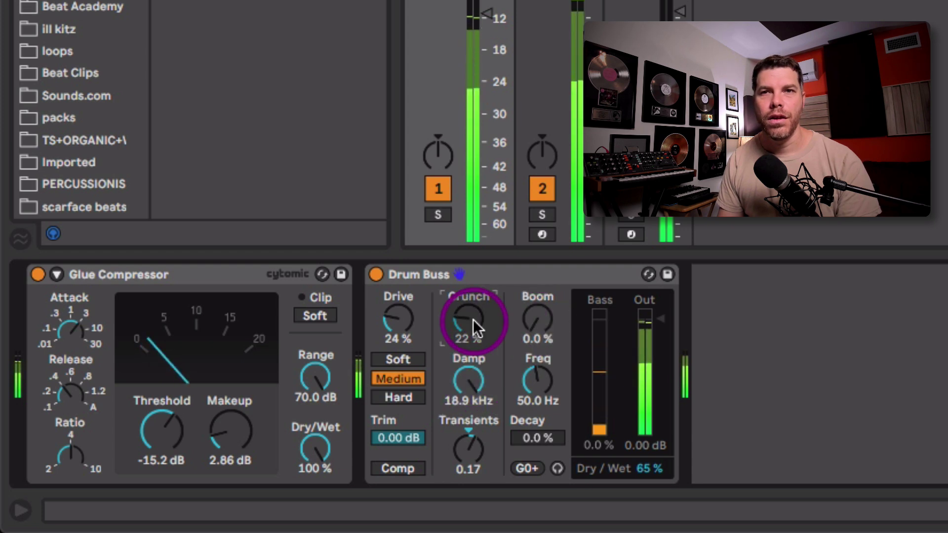
left_click_drag(535, 321, 536, 307)
left_click_drag(538, 438, 543, 438)
left_click_drag(539, 325, 535, 322)
left_click_drag(650, 468, 650, 473)
- Bypass the Glue Compressor and Drum Buss together to compare the dry drums, and re-enable both
left_click(414, 272)
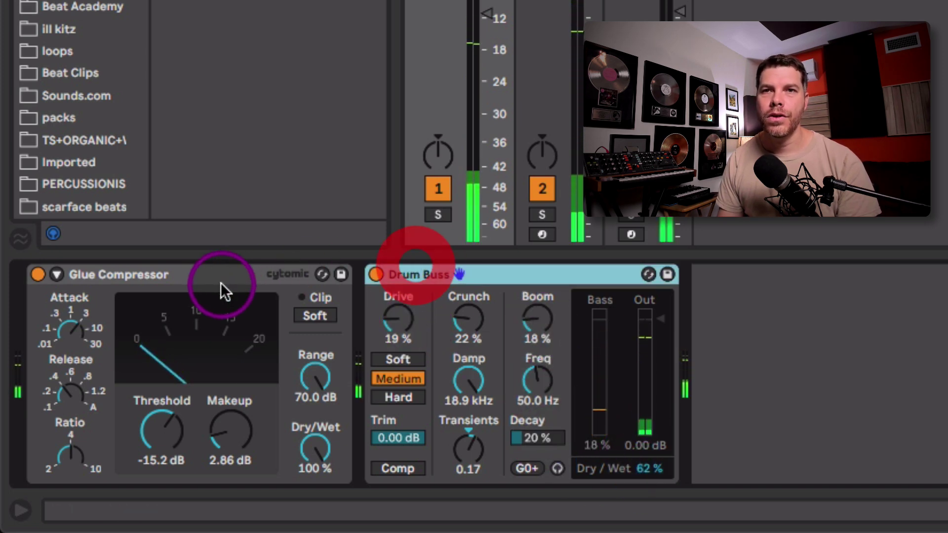
left_click(218, 274, "shift")
left_click(33, 273)
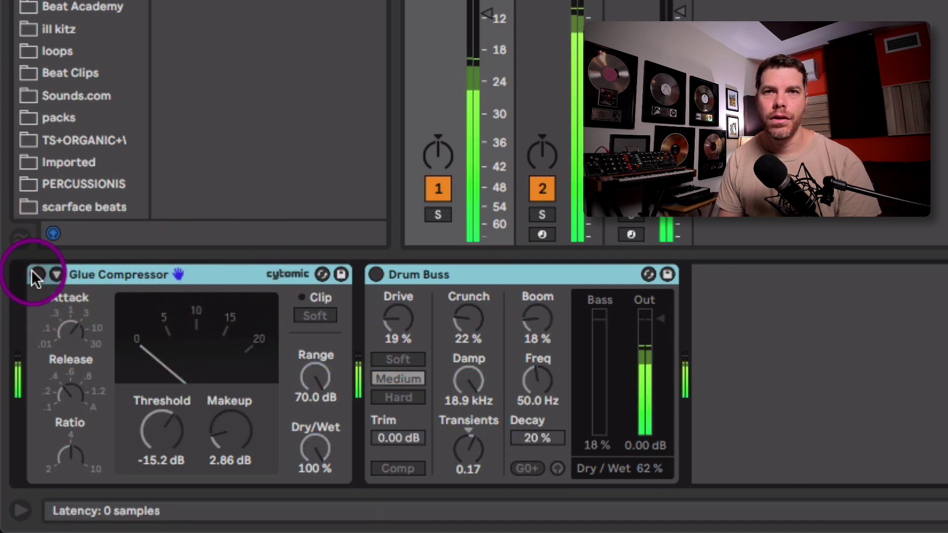
left_click(36, 275)
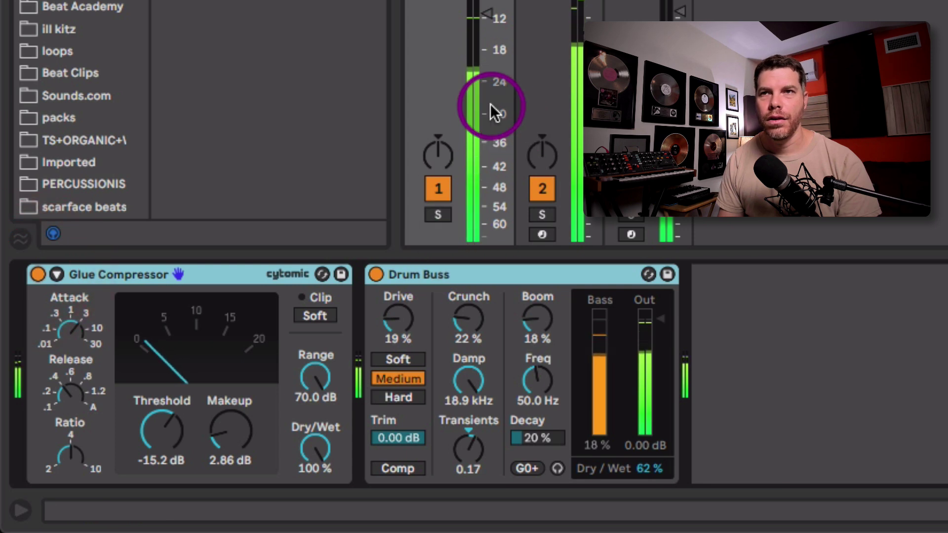
- Add EQ Eight after Drum Buss on the Drums group, change band 1's low-cut filter type and frequency, and play the loop
left_click(422, 273)
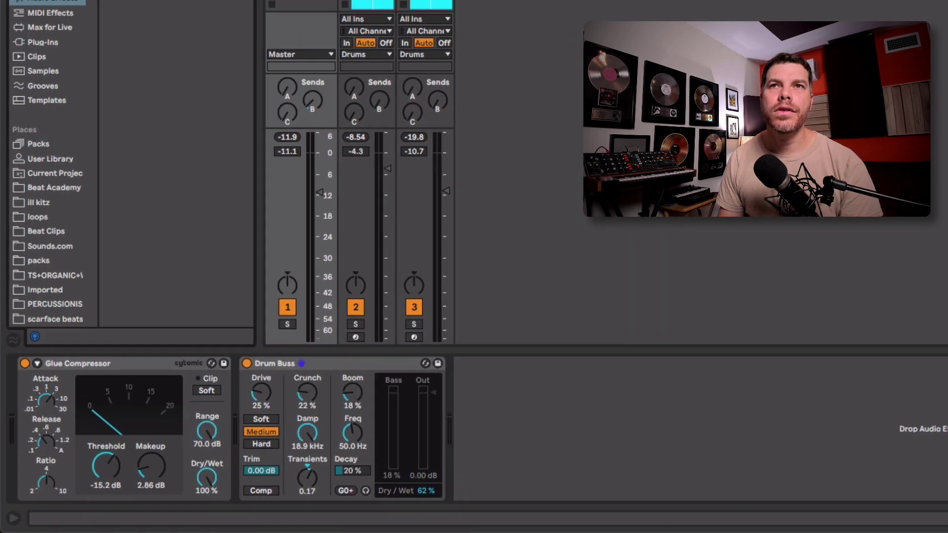
left_click_drag(148, 1, 538, 412)
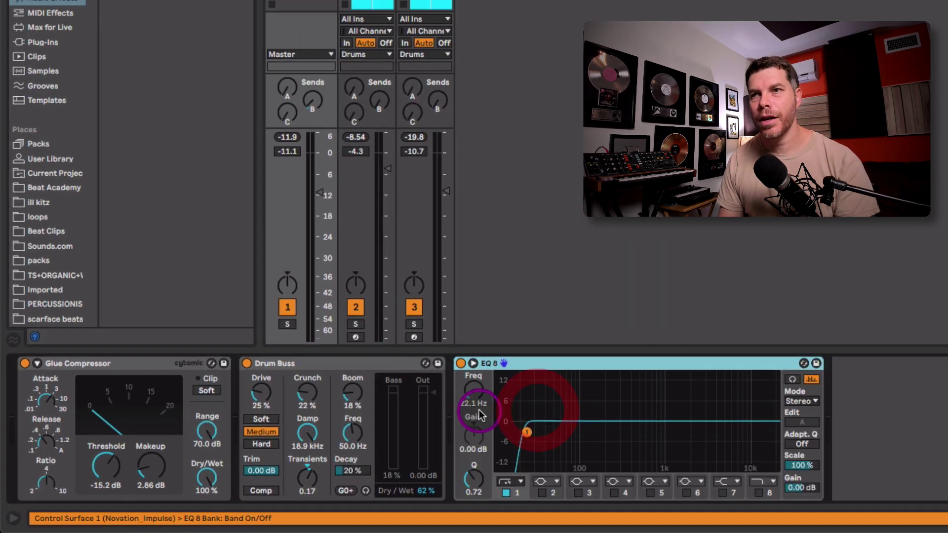
left_click_drag(475, 394, 475, 390)
left_click(514, 483)
left_click(505, 401)
left_click_drag(474, 391, 481, 392)
key("space")
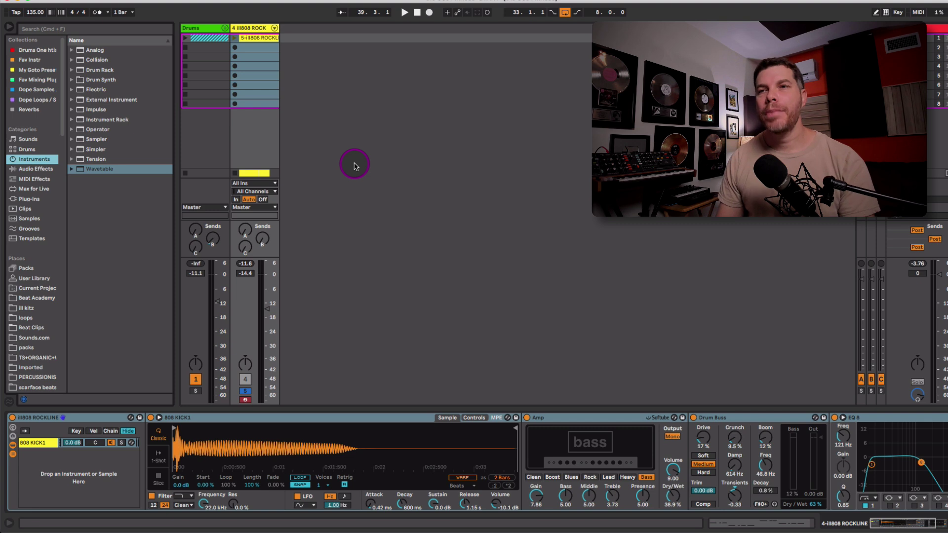
- Inspect the 808 KICK1 Simpler and the Amp that follows it in the 808 track's device chain
left_click(228, 419)
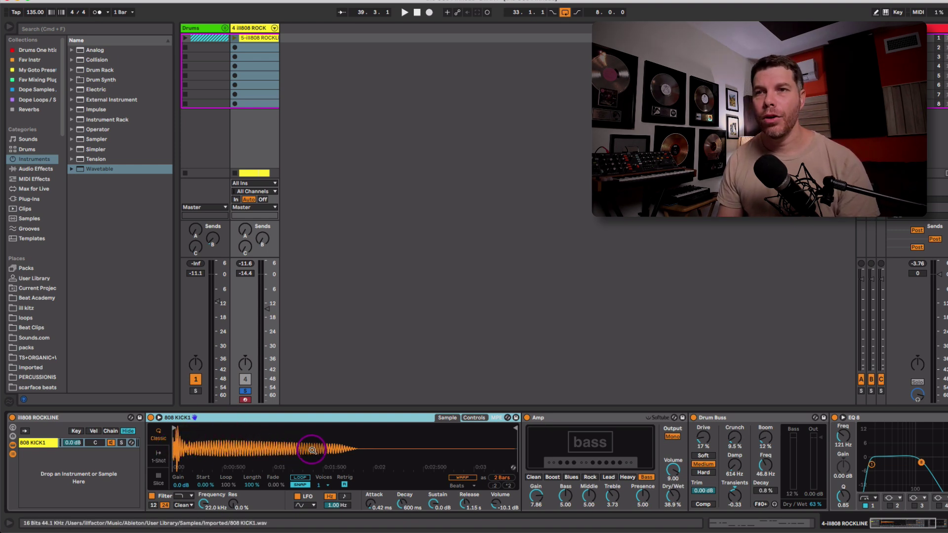
scroll(383, 451, "right", 10)
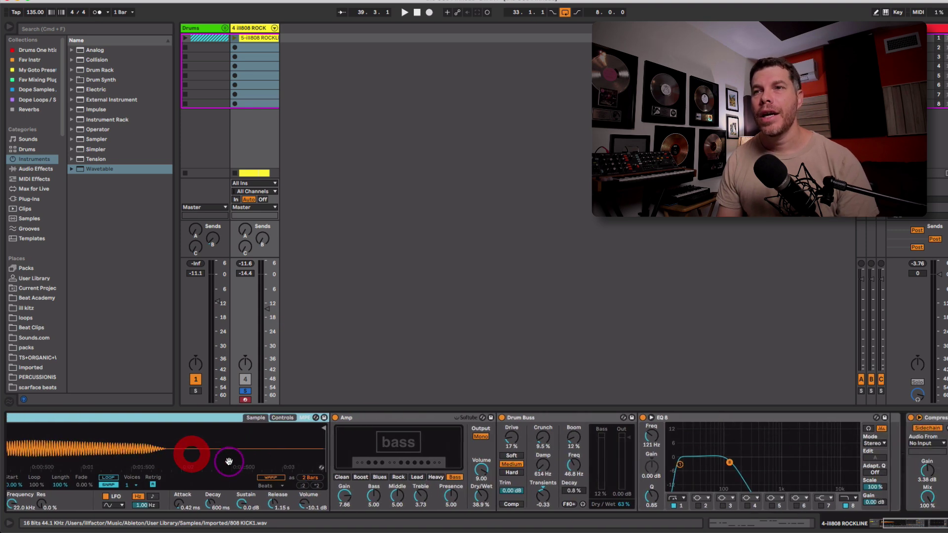
left_click(115, 466)
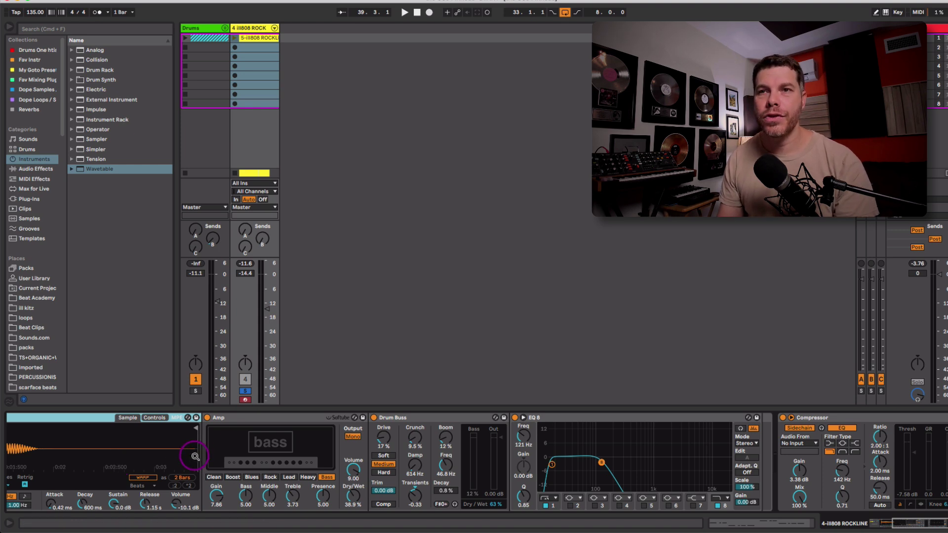
left_click(236, 418)
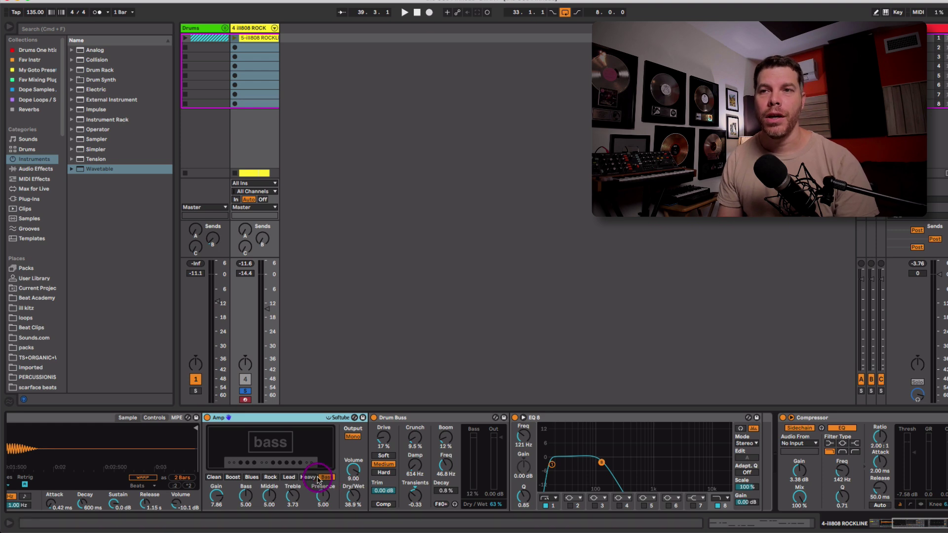
- Try the Amp's Rock model on the 808 during playback, raising EQ 8's high cut to 272 Hz and bypassing the EQ
left_click(289, 477)
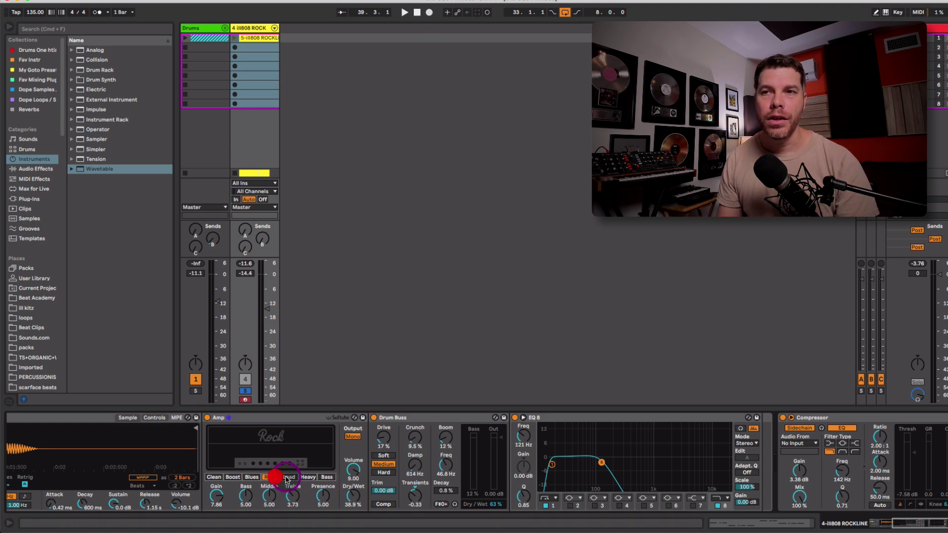
left_click(326, 477)
left_click(271, 477)
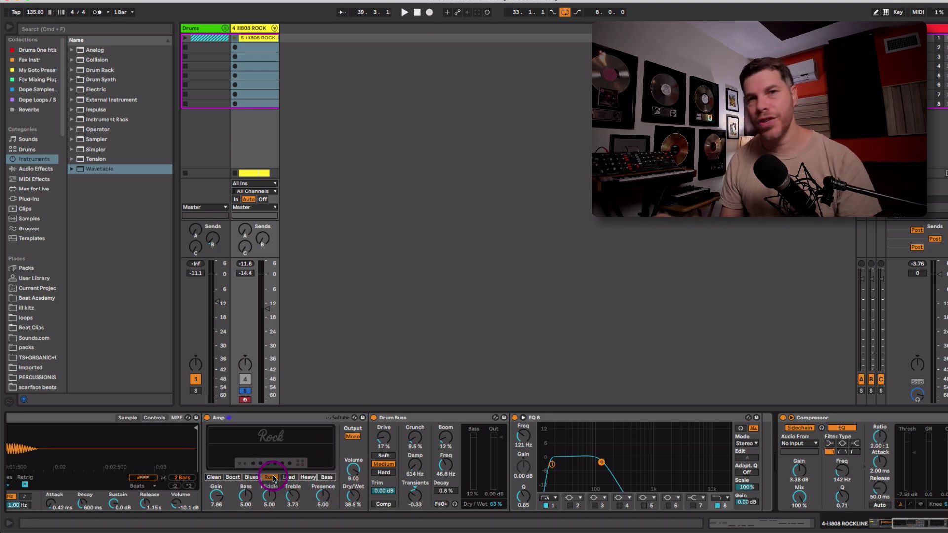
key("space")
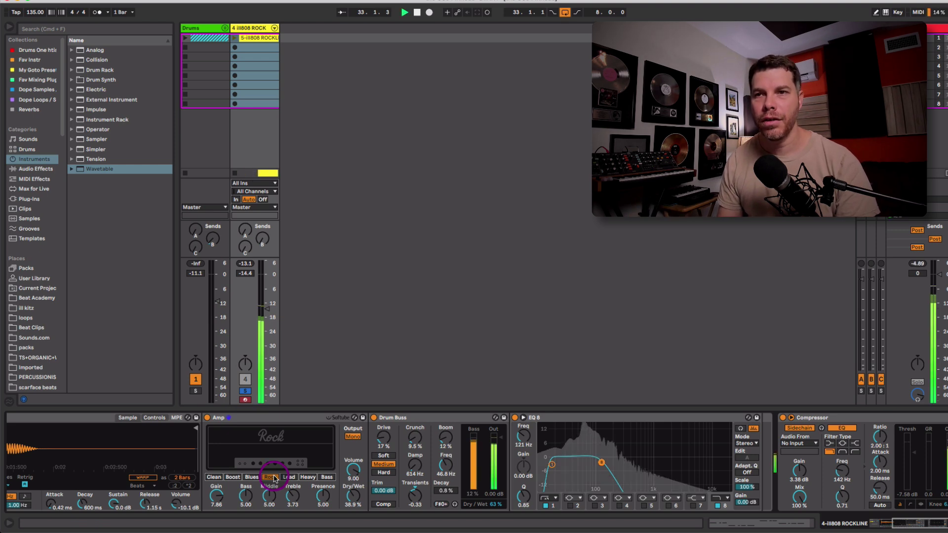
left_click_drag(603, 466, 620, 461)
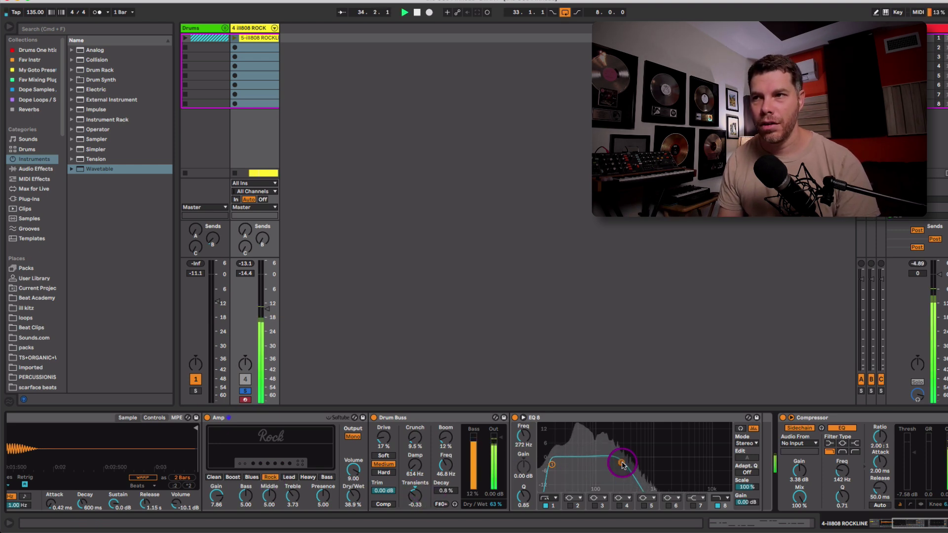
left_click(514, 417)
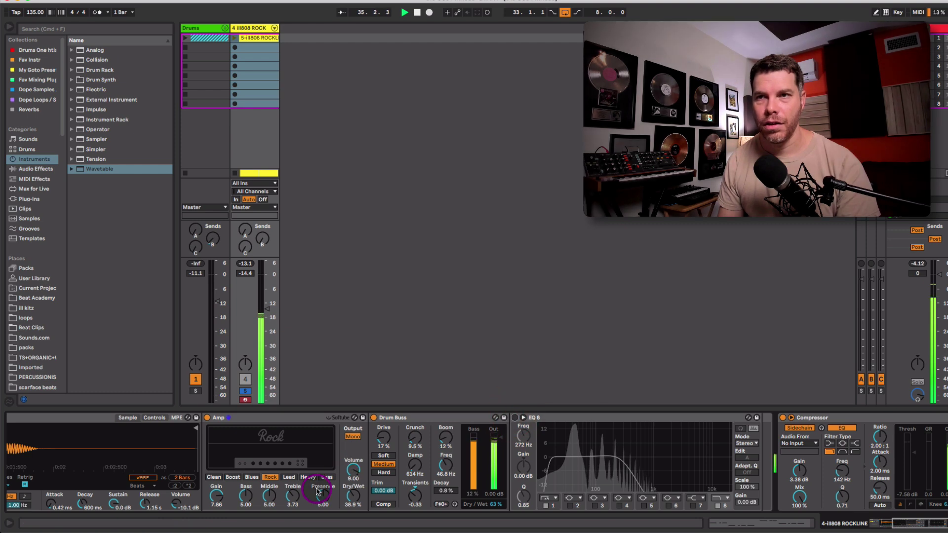
- Audition the Amp's Lead and Heavy models, return to Bass and set its Dry/Wet to 34.1 %
left_click(288, 476)
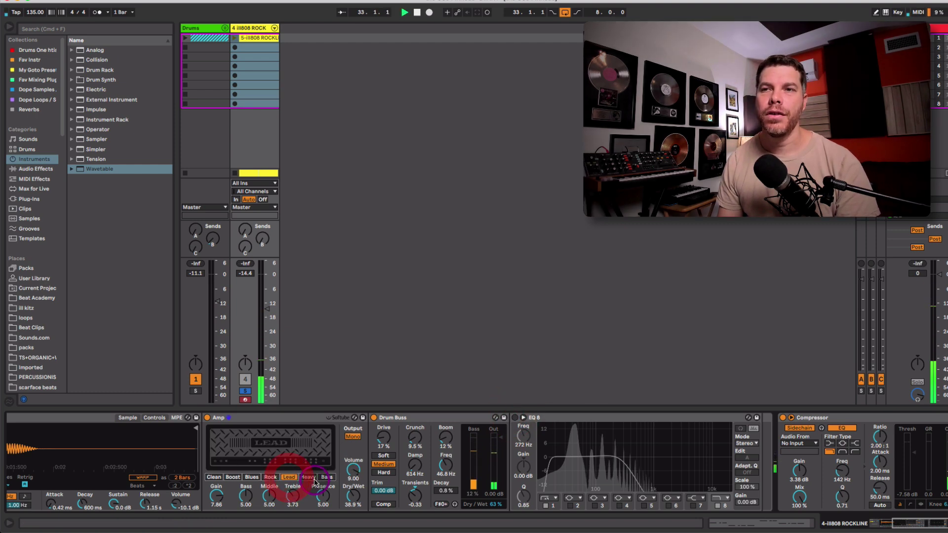
key("space")
key("space")
left_click(308, 477)
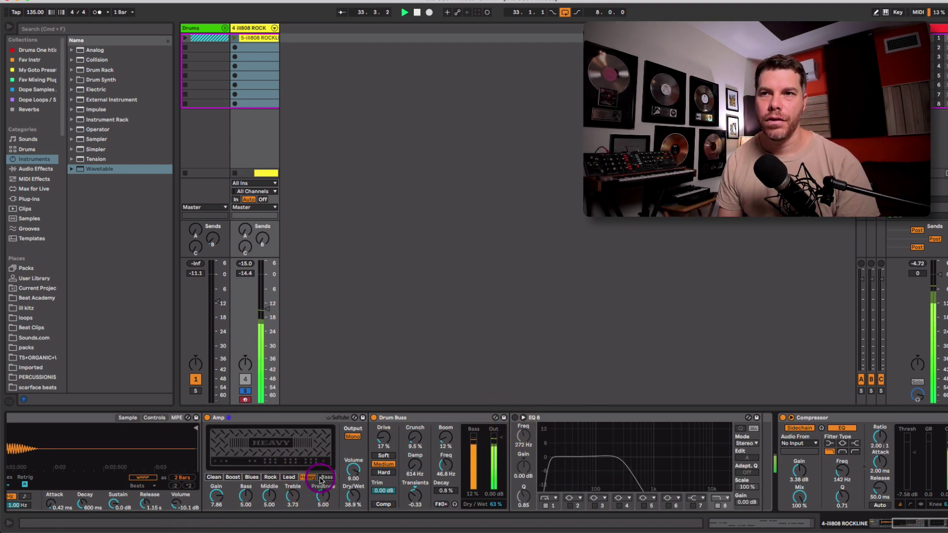
left_click(324, 477)
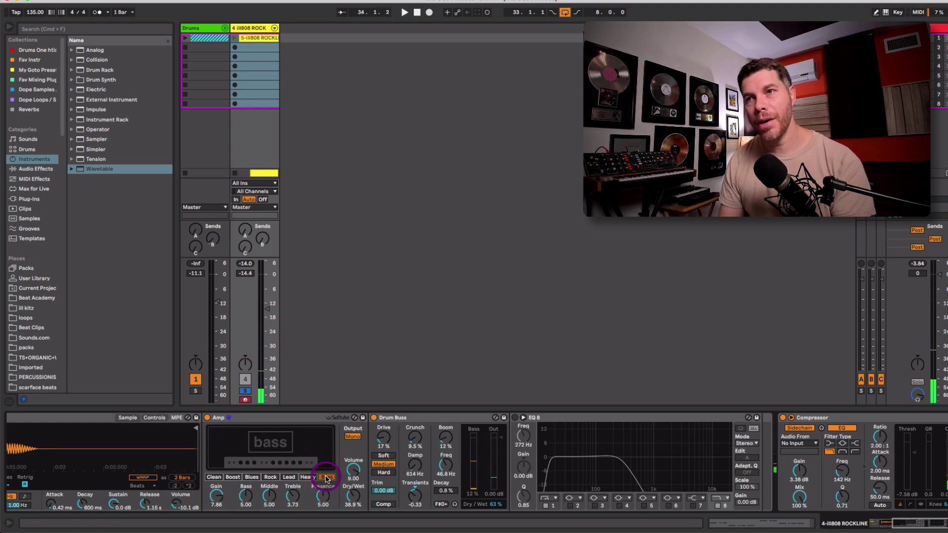
left_click_drag(352, 492, 350, 496)
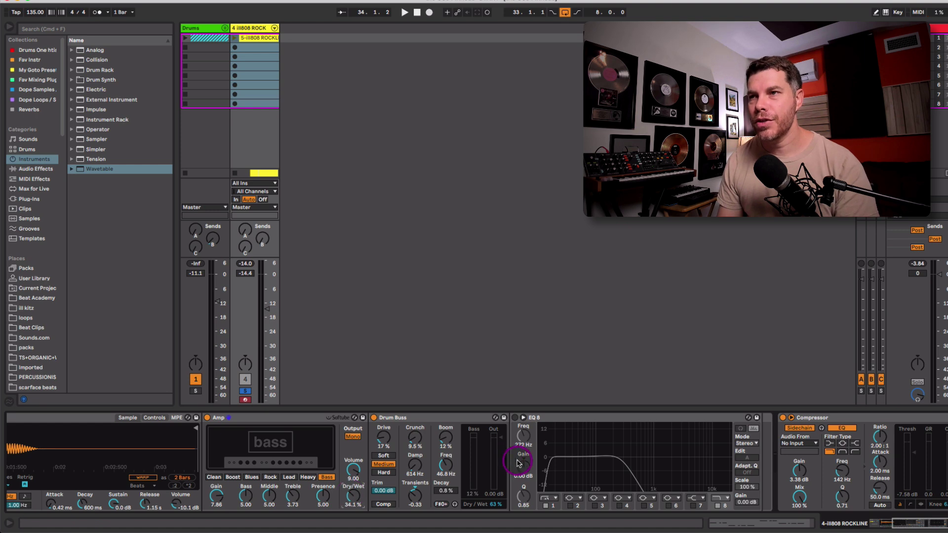
- Compare Transients amounts of -0.62 and 0.16 in the 808's Drum Buss during playback, and settle on -0.24
left_click(443, 420)
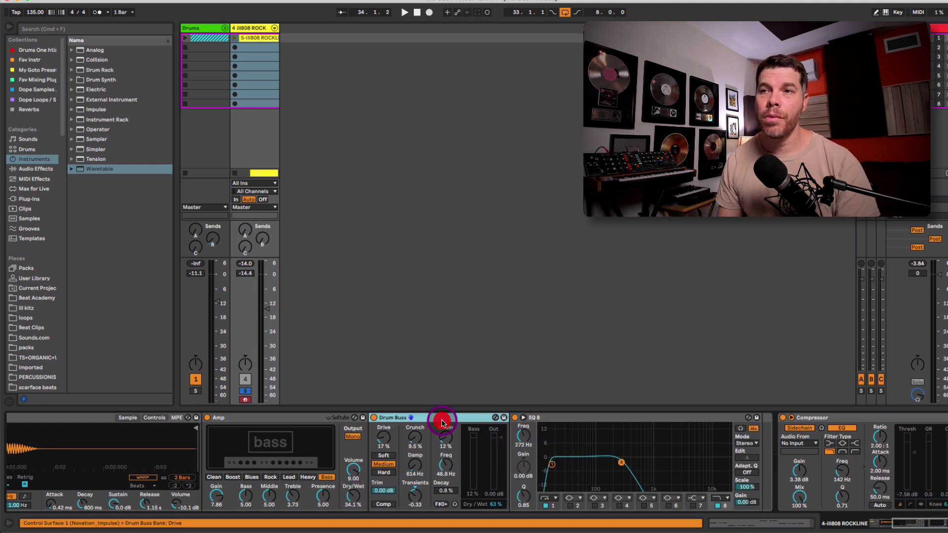
left_click(384, 438)
left_click_drag(417, 498, 417, 459)
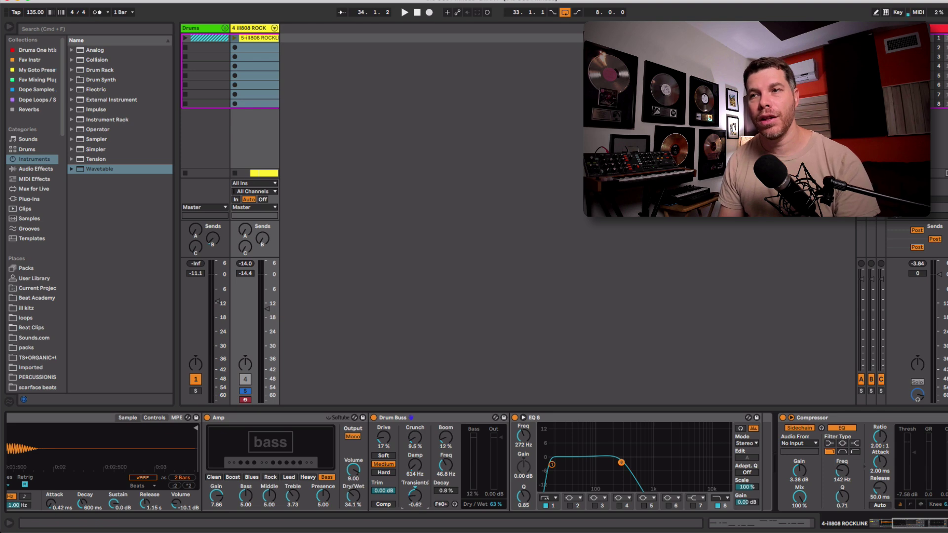
key("space")
left_click_drag(416, 500, 416, 464)
key("space")
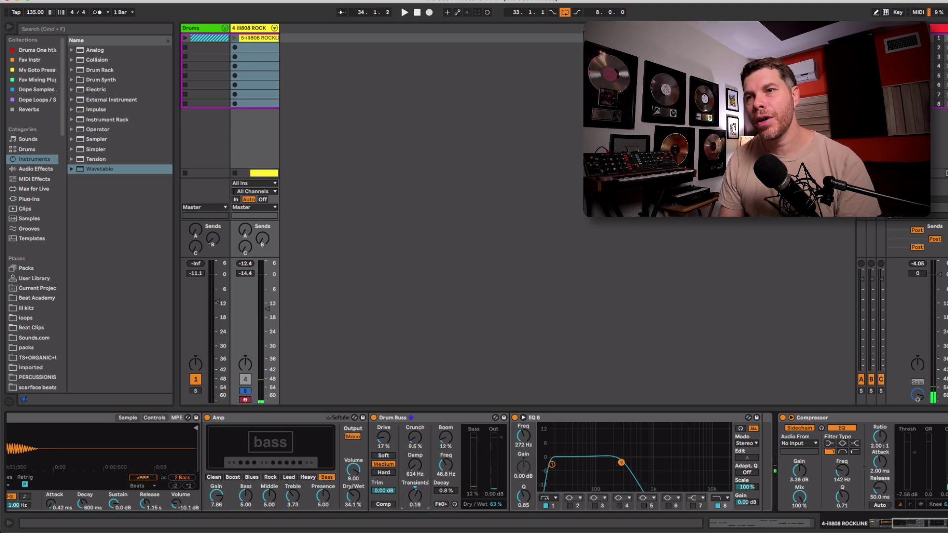
key("space")
left_click_drag(416, 496, 416, 524)
key("space")
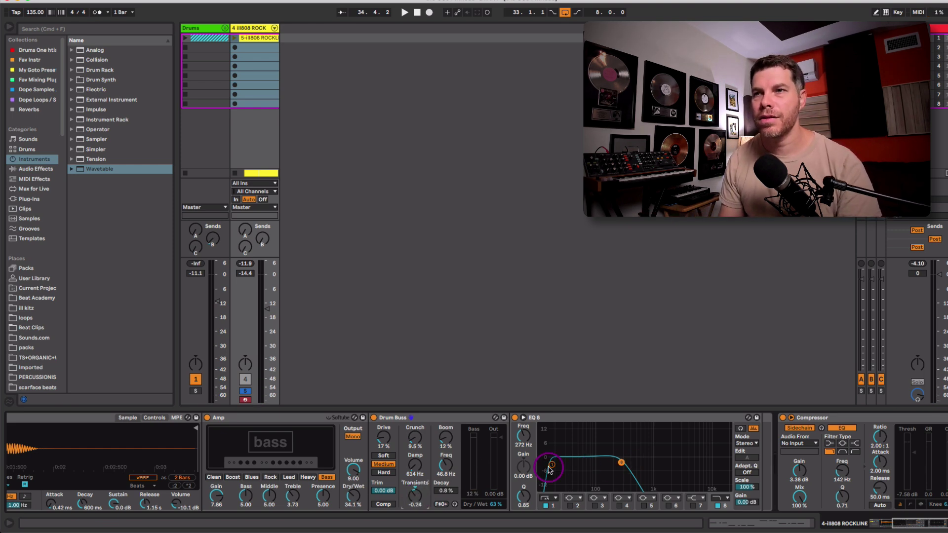
- Lower the high-cut frequency of EQ 8's band 8 to 97.9 Hz while auditioning the 808
left_click(567, 418)
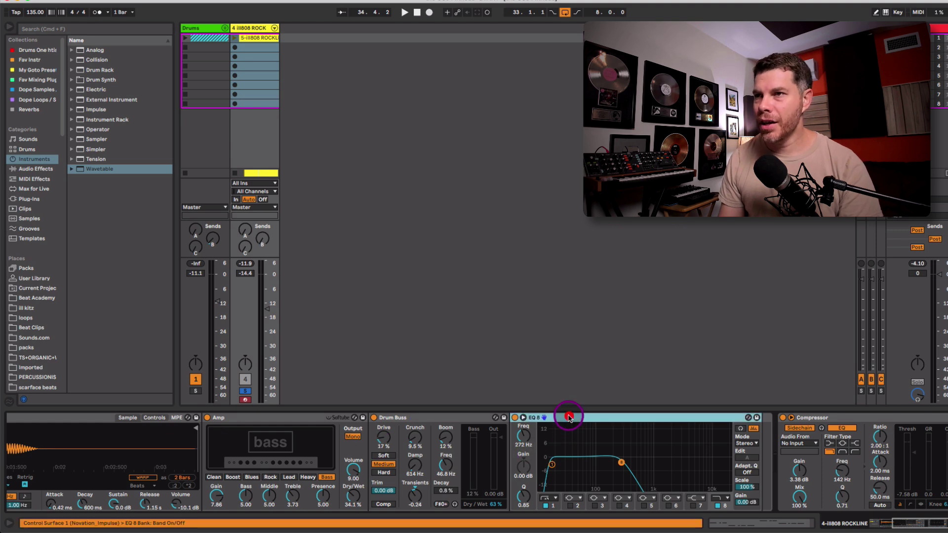
left_click_drag(633, 453, 555, 463)
key("space")
key("space")
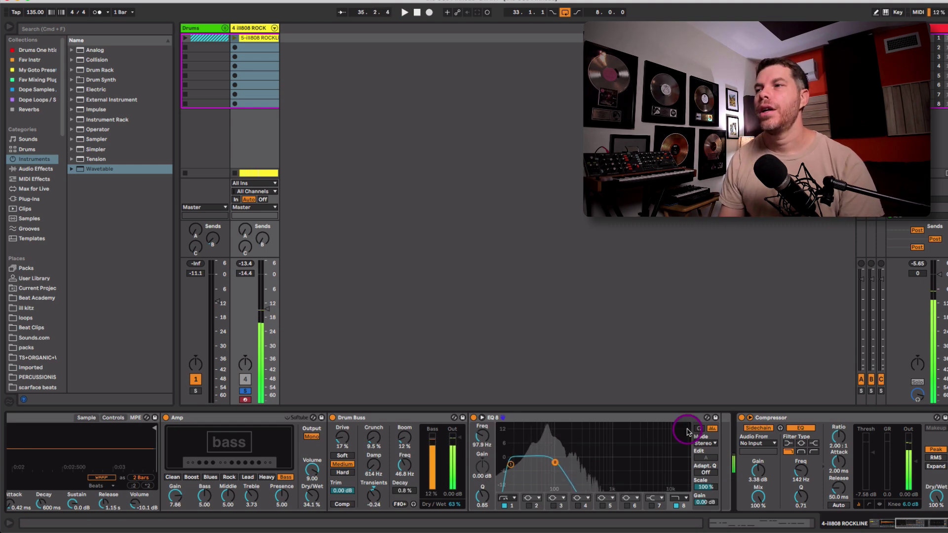
- Set the sidechain input of the 808's Compressor to the 2-XO track
left_click(768, 418)
left_click(767, 444)
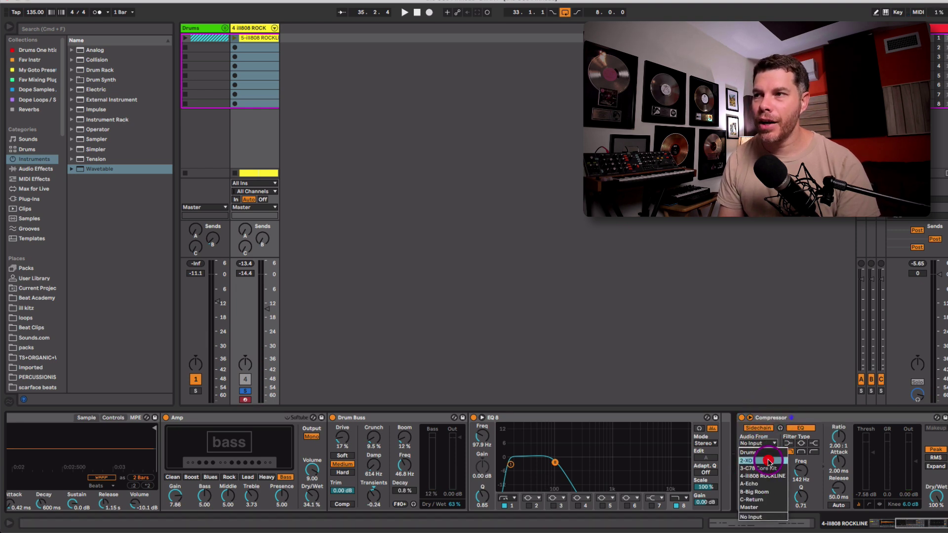
left_click(747, 460)
left_click_drag(774, 469, 648, 469)
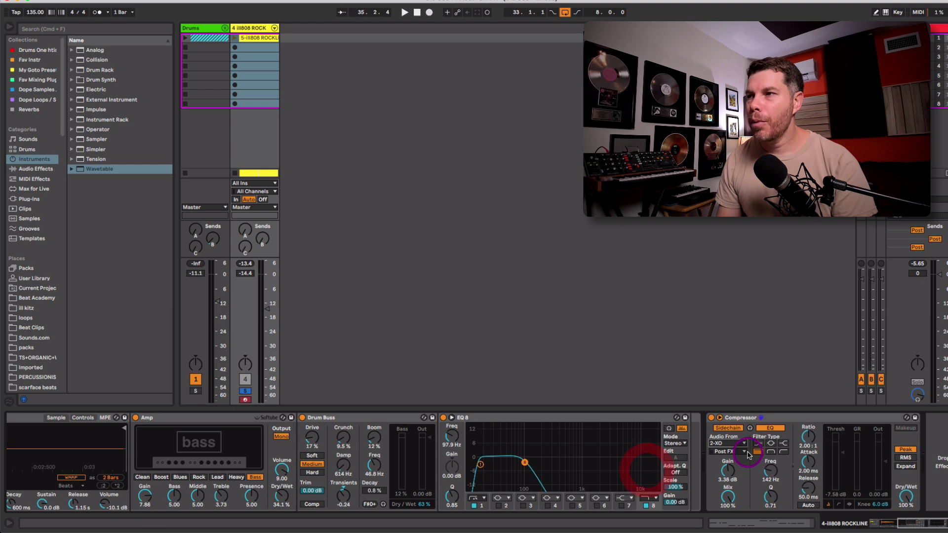
- Set the Compressor's sidechain filter frequency to 160 Hz and lower its threshold to -14.2 dB during playback
left_click(765, 429)
left_click(764, 429)
left_click(760, 453)
left_click_drag(771, 481, 772, 475)
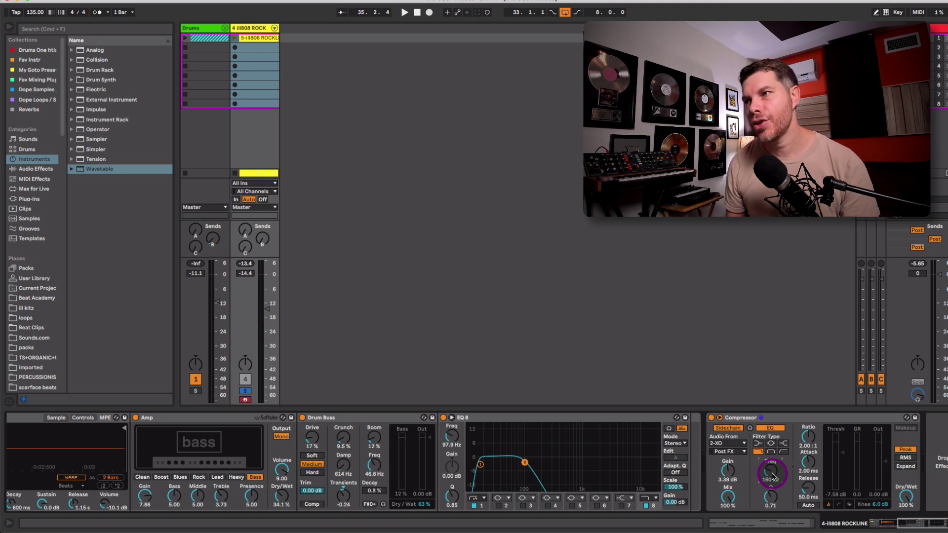
key("space")
left_click_drag(840, 449, 842, 466)
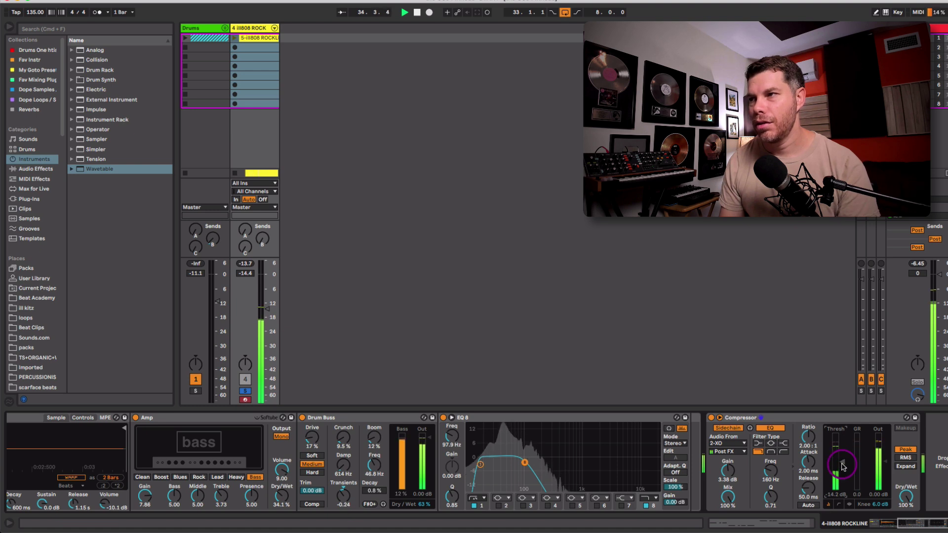
key("space")
- Unsolo the 808 track and set its volume to -14.0 dB while the full beat plays
left_click(244, 391)
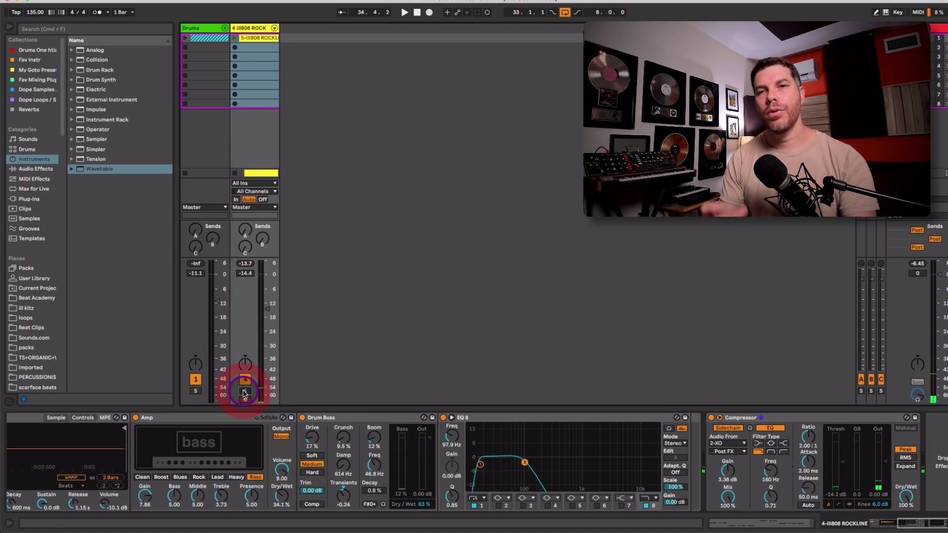
key("space")
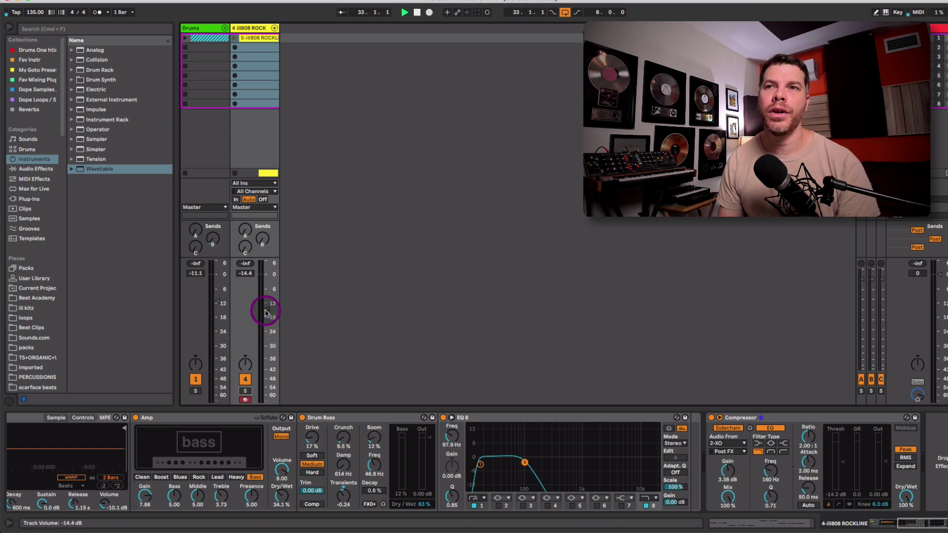
left_click_drag(267, 310, 267, 309)
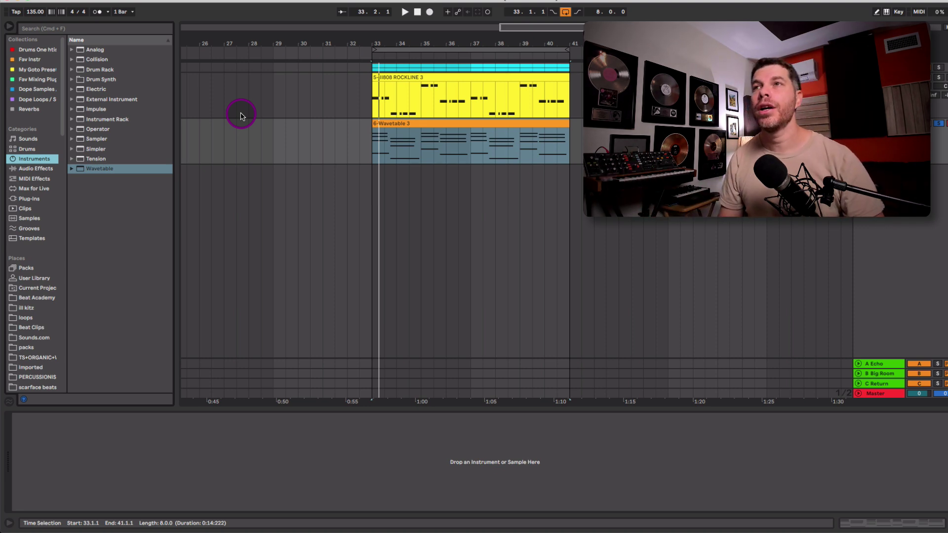
- Load the Wavetable instrument onto the Mid track holding the 6-Wavetable 3 clip, and play the part
left_click(527, 123)
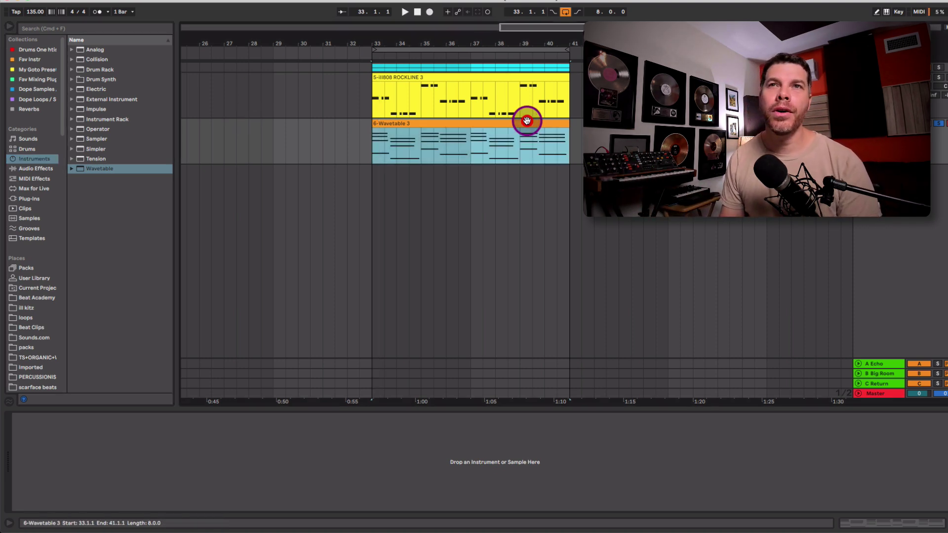
left_click(96, 168)
left_click(447, 146)
key("space")
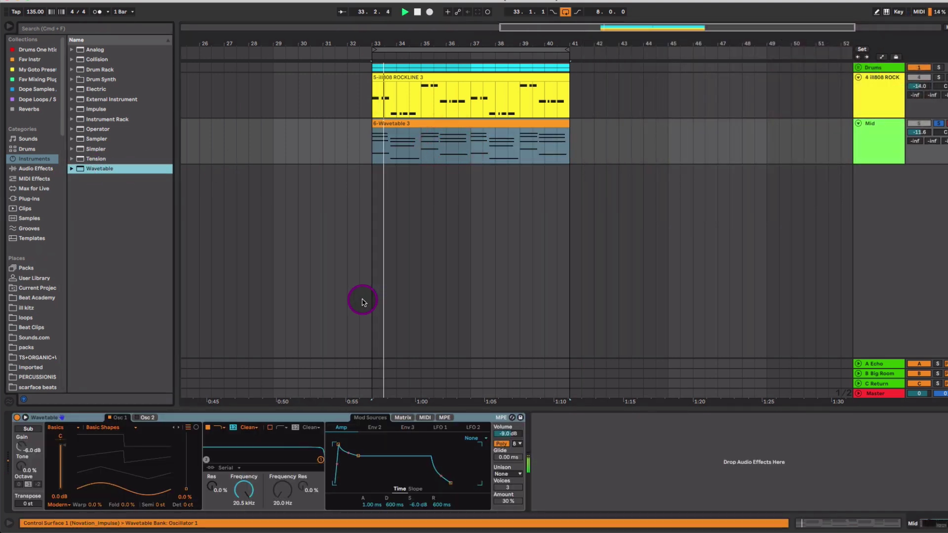
key("space")
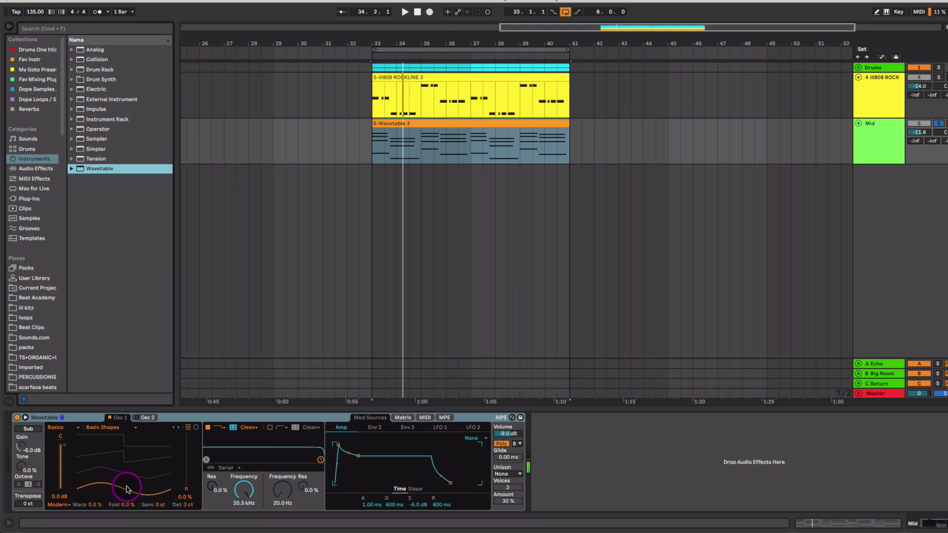
- Raise Osc 1's wavetable position, and enable Osc 2 with a 68 % position and -27 ct detune
left_click_drag(127, 489, 127, 466)
left_click(150, 418)
left_click(137, 418)
left_click_drag(134, 495, 134, 462)
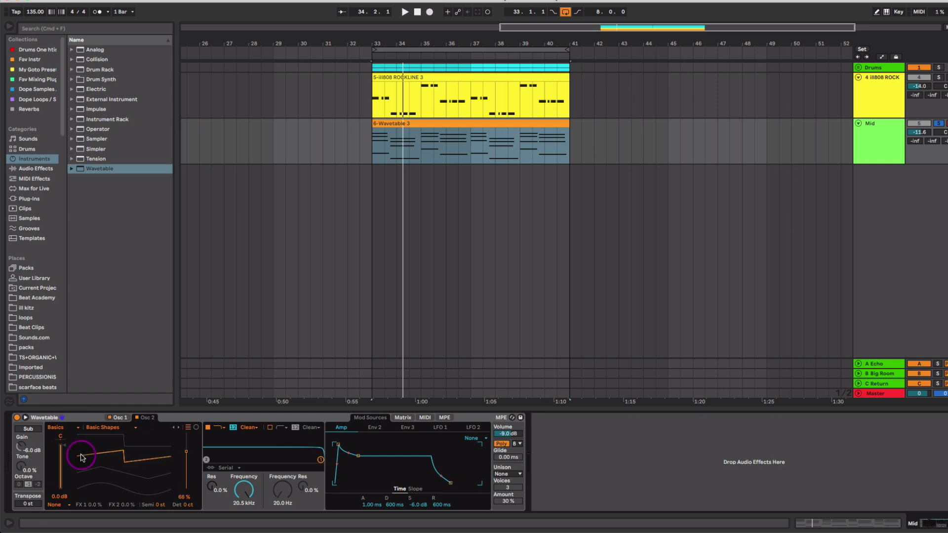
left_click_drag(192, 505, 193, 508)
key("space")
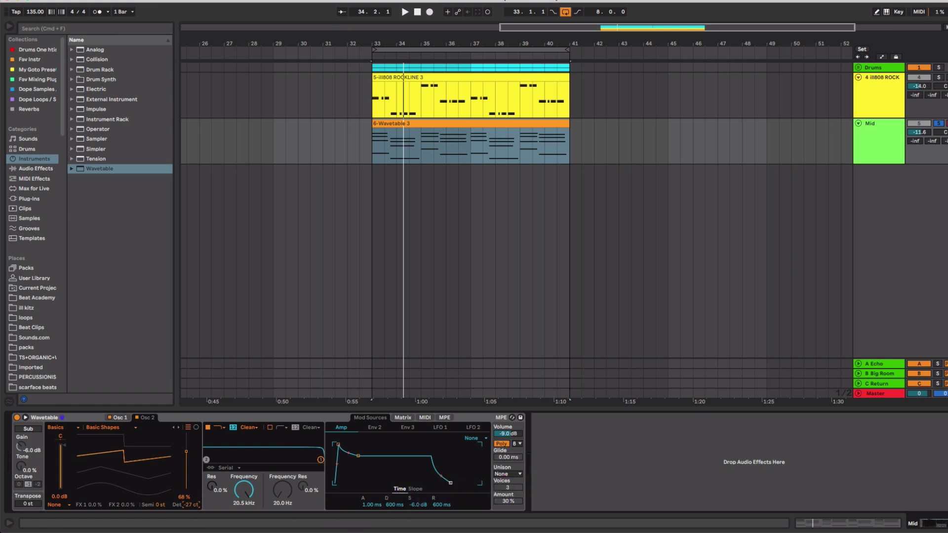
- Set the amp envelope release to 150 ms and apply Classic unison with an Amount of 20 %, checking by playback
left_click_drag(445, 483, 443, 483)
left_click(508, 474)
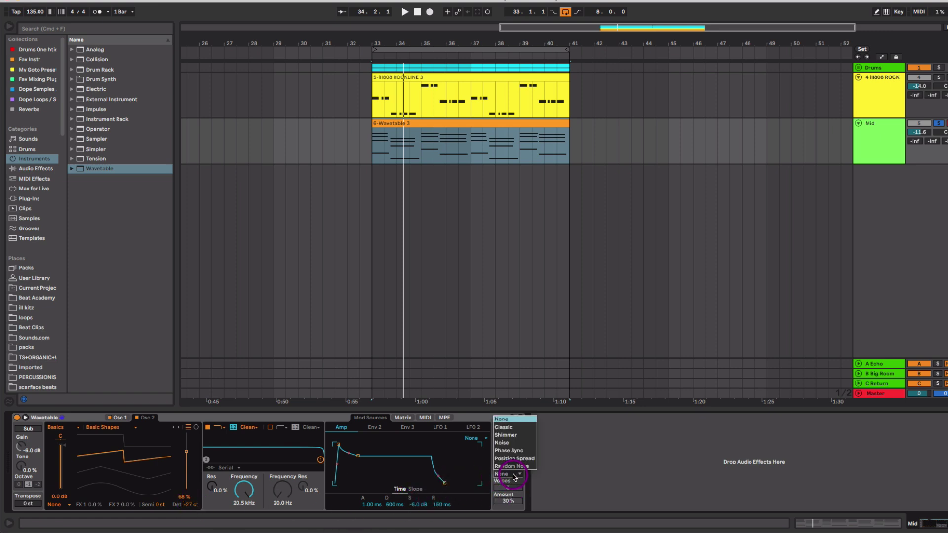
left_click(516, 433)
left_click_drag(507, 501, 508, 507)
key("space")
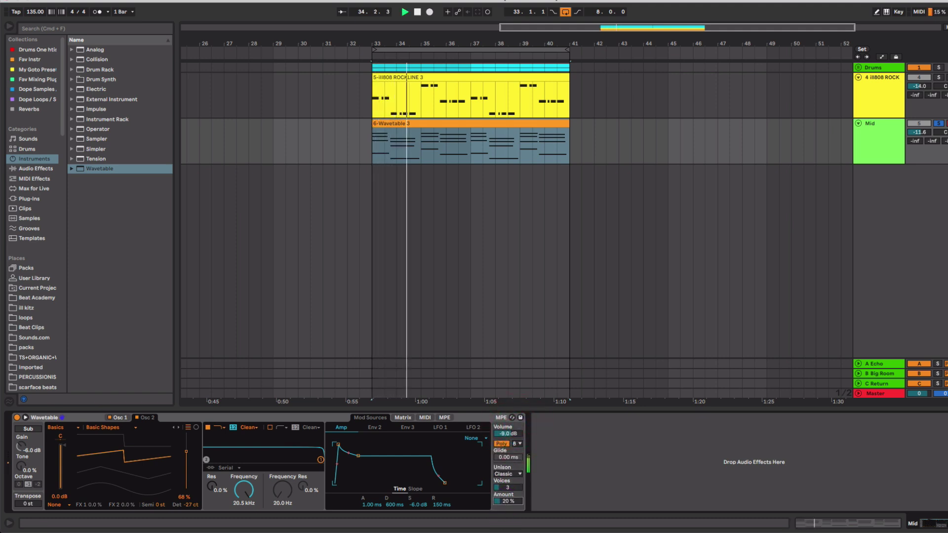
left_click_drag(508, 506, 509, 505)
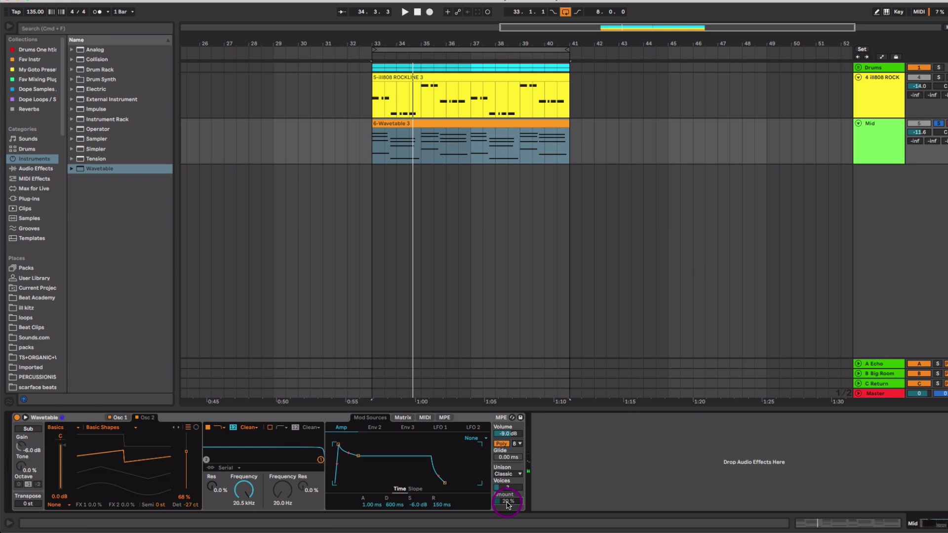
left_click(28, 505)
left_click(102, 496)
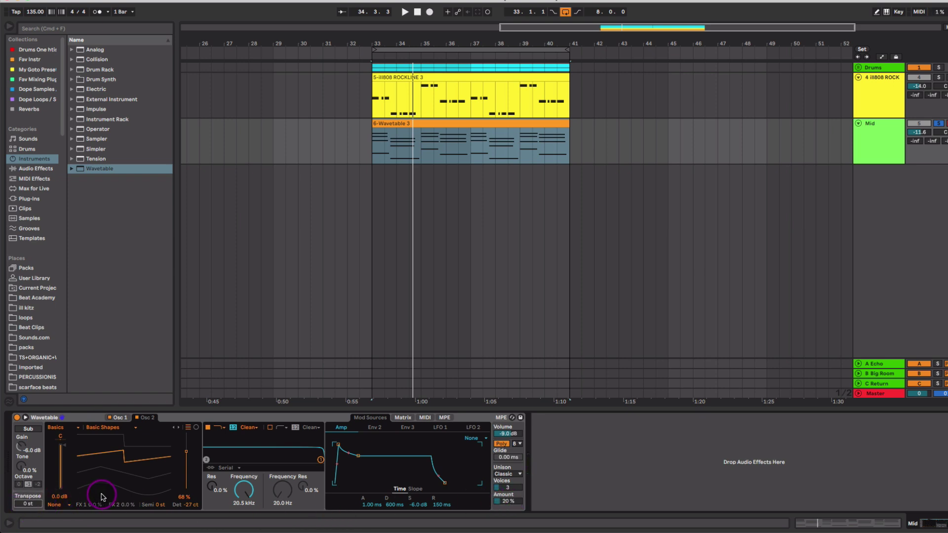
- Set Wavetable's Osc 2 position to 67 %, transpose to -12 st and filter resonance to 9.9 %, and lower the filter frequency, checking by playback
key("space")
left_click_drag(99, 494, 82, 455)
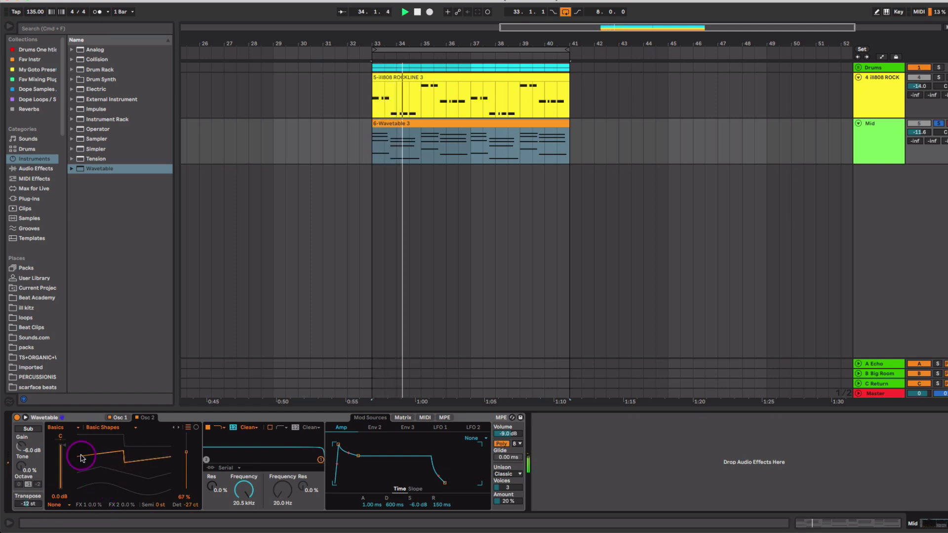
key("space")
left_click_drag(210, 486, 244, 488)
key("space")
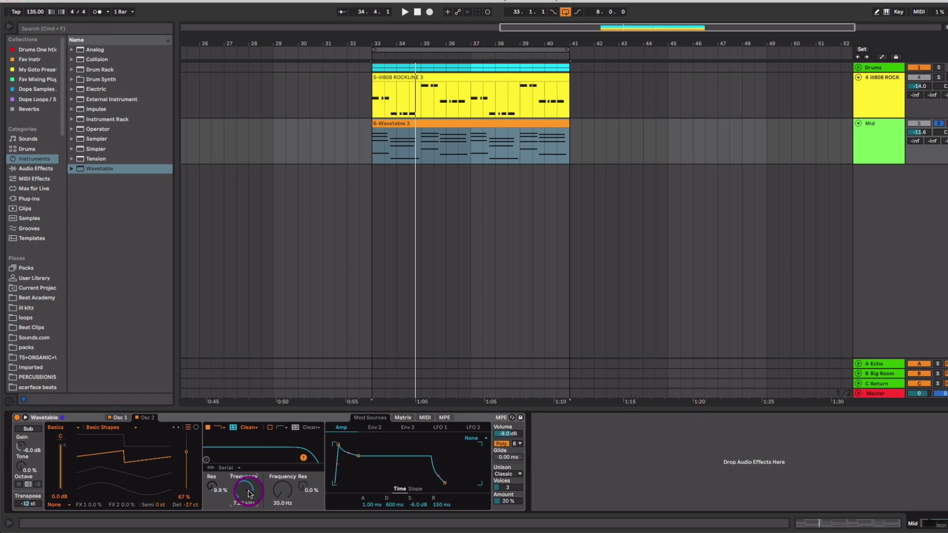
- Put the Mid track into a new group track and select the group
left_click(880, 150)
key("super+g")
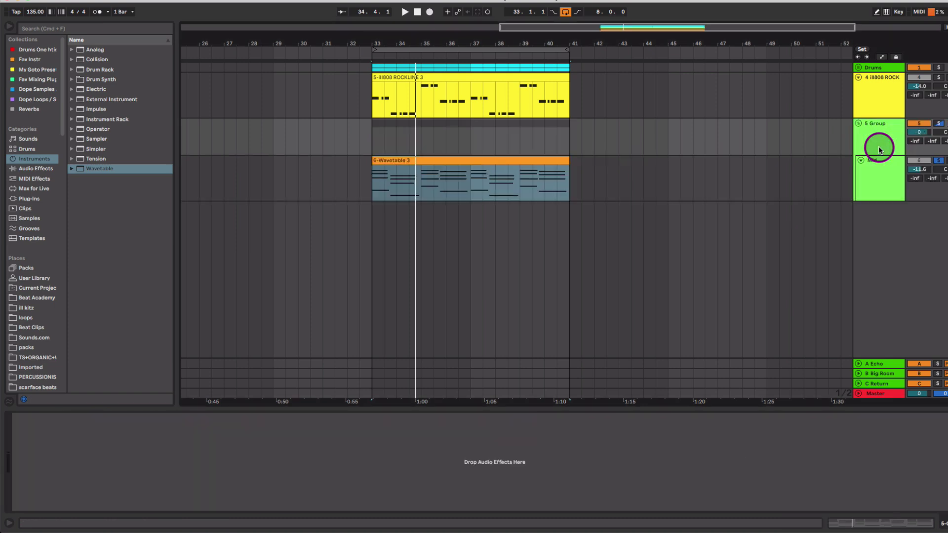
left_click(878, 143)
left_click(878, 141)
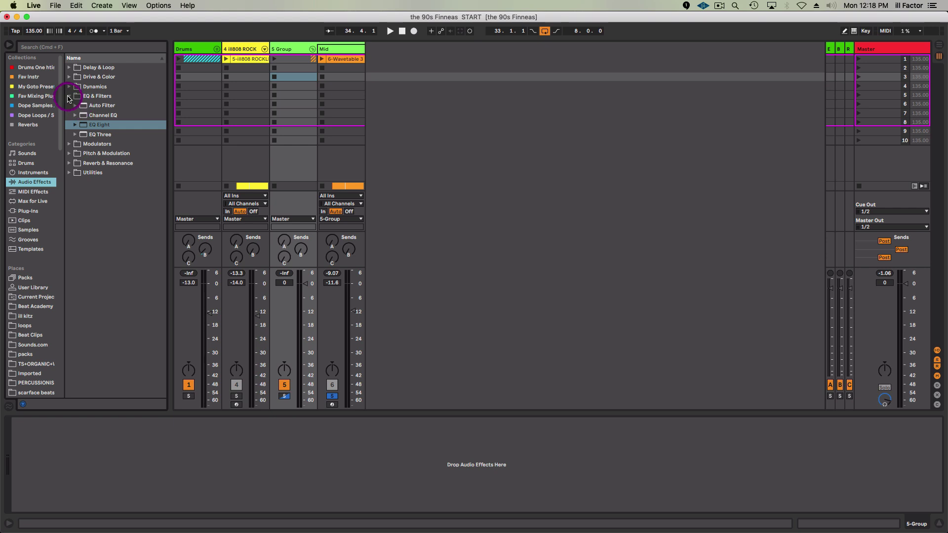
- Load Overdrive from the Drive & Color effects onto the new group, and rename the group "Main Riff"
left_click(68, 96)
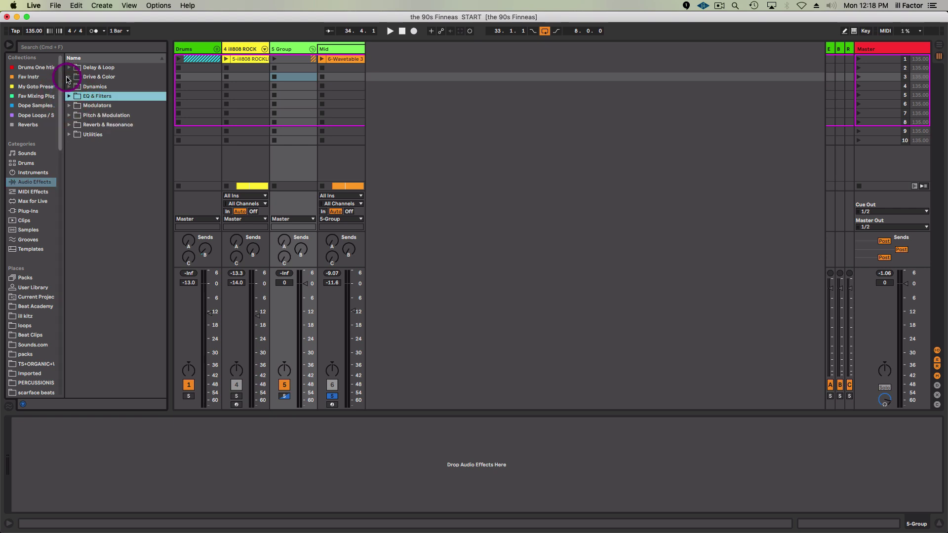
left_click(89, 77)
left_click(69, 77)
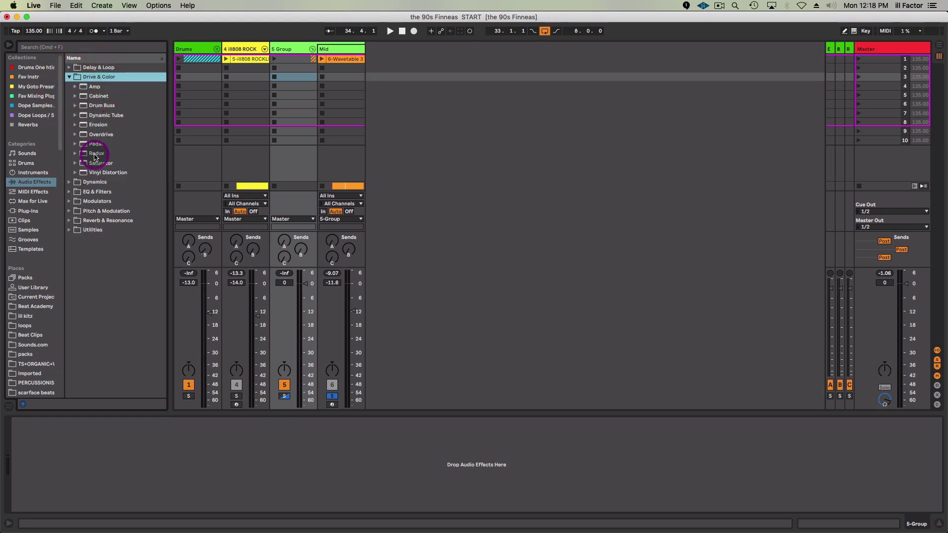
left_click_drag(97, 136, 294, 53)
left_click(294, 52)
key("super+r")
type("Main Riff")
key("Return")
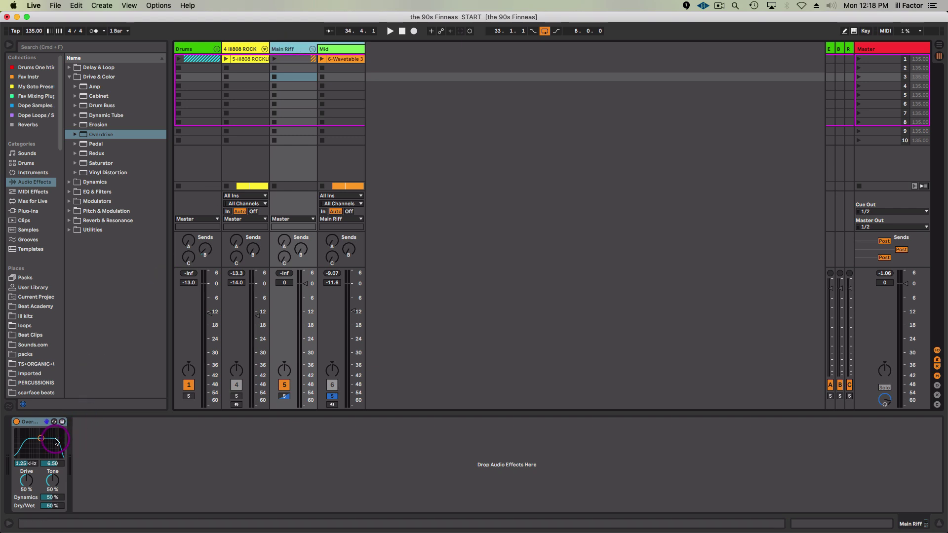
- Set Overdrive's Drive to 59 %, Tone to 37 % and Dry/Wet to 45 % while the riff plays
key("space")
left_click_drag(26, 480, 54, 511)
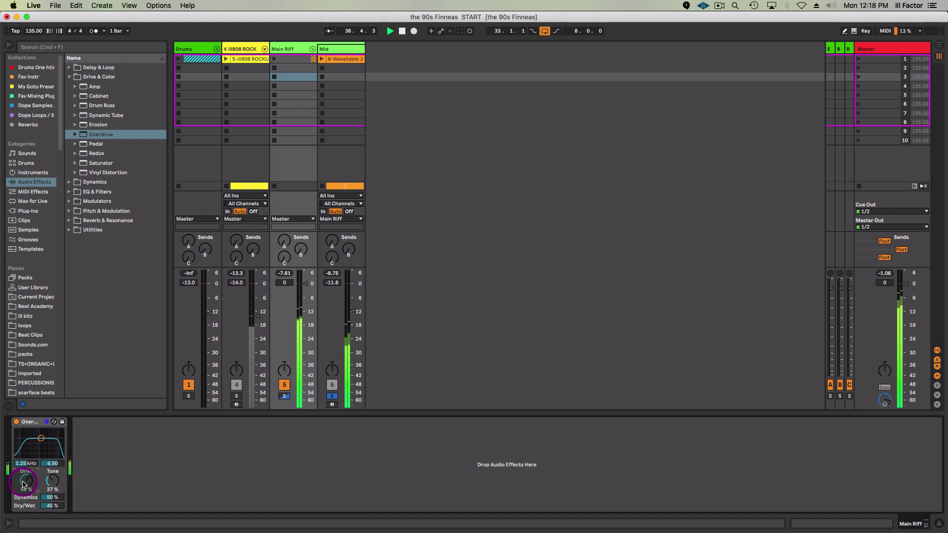
key("space")
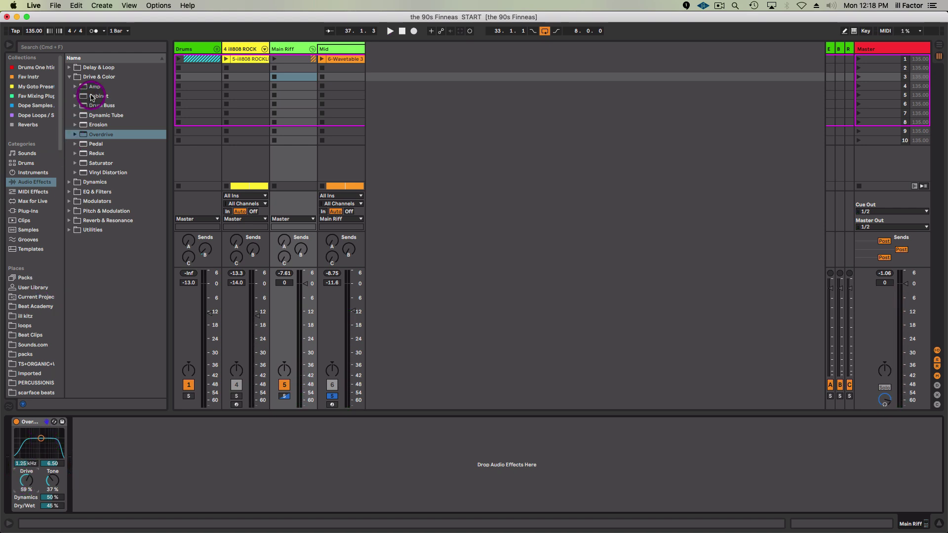
- Add the Amp effect after Overdrive with Dual output, Volume 5.48 and Dry/Wet 0 %
left_click_drag(93, 87, 158, 474)
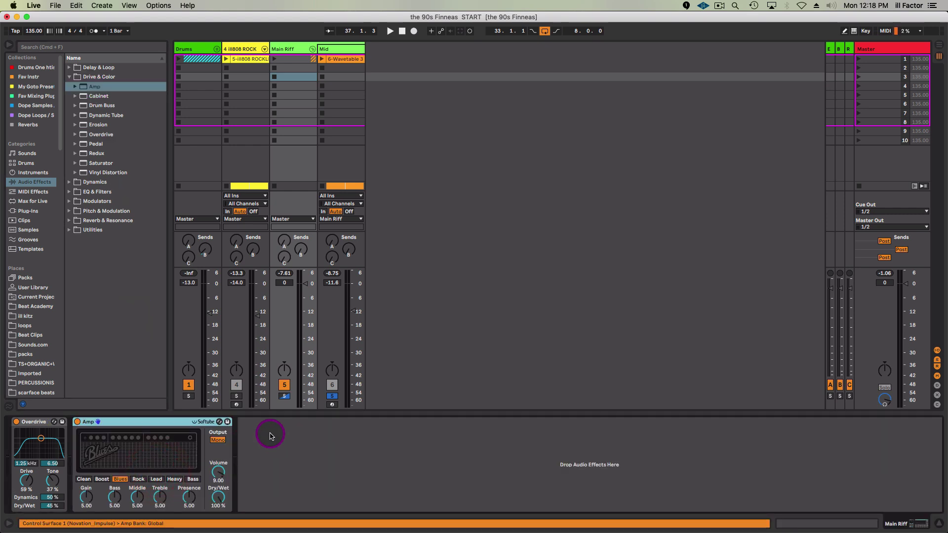
left_click(217, 441)
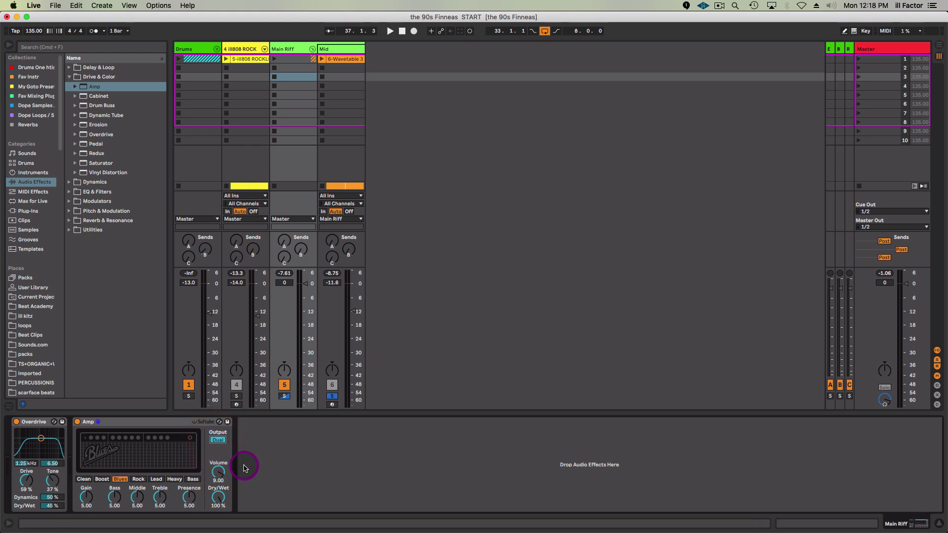
left_click_drag(218, 472, 218, 474)
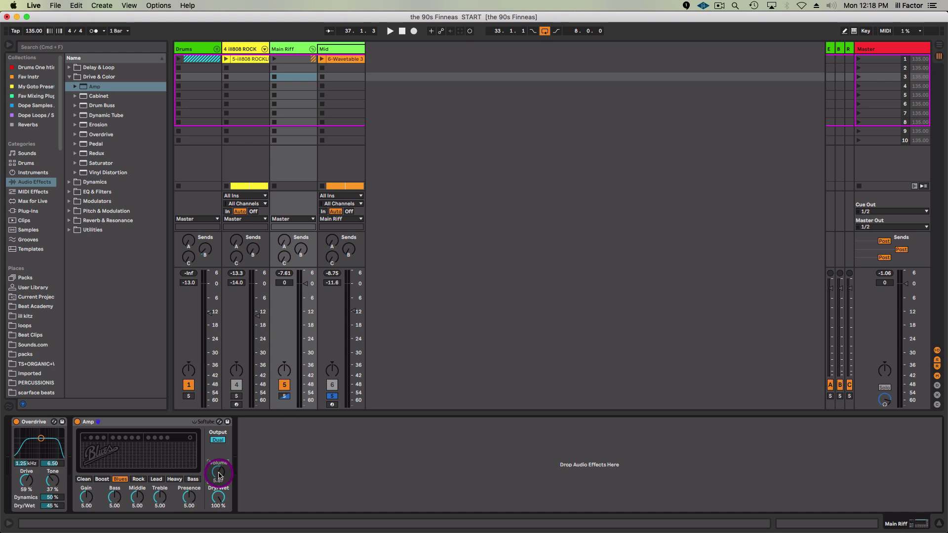
left_click_drag(220, 475, 220, 476)
left_click_drag(220, 476, 221, 476)
left_click(221, 476)
left_click_drag(219, 497, 220, 499)
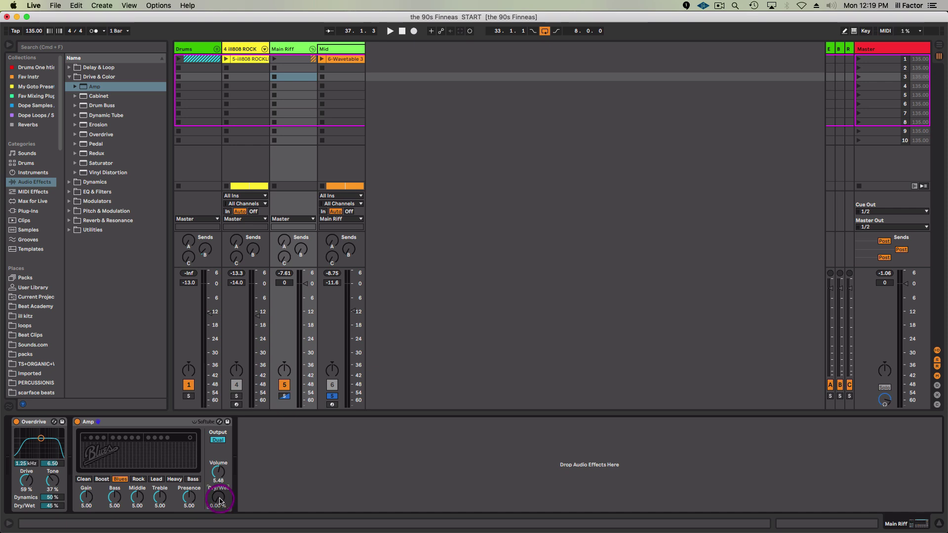
- Switch Amp to Heavy with Gain 7.38, Bass 5.63, Treble 3.89, Presence 6.83, Volume 5.95 and Dry/Wet 31 %, during playback
left_click(174, 479)
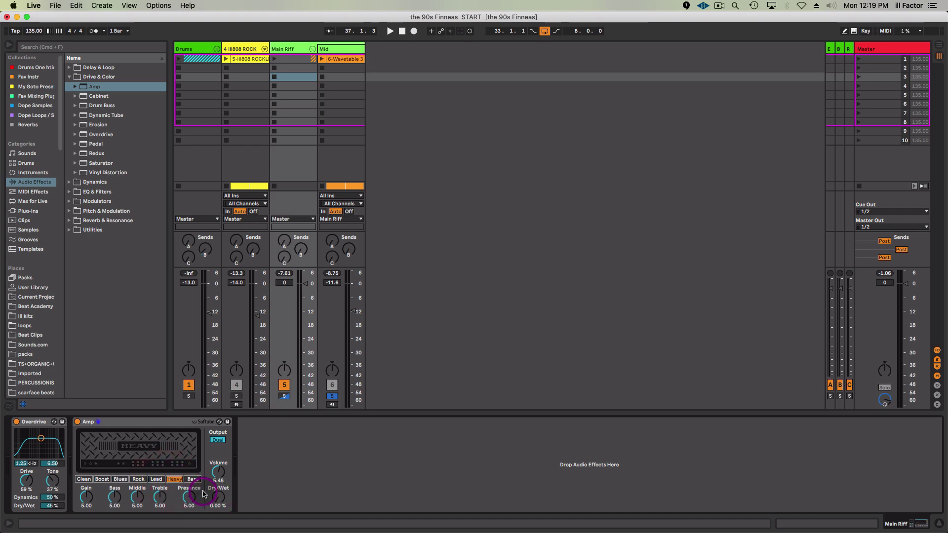
key("space")
left_click_drag(219, 497, 218, 496)
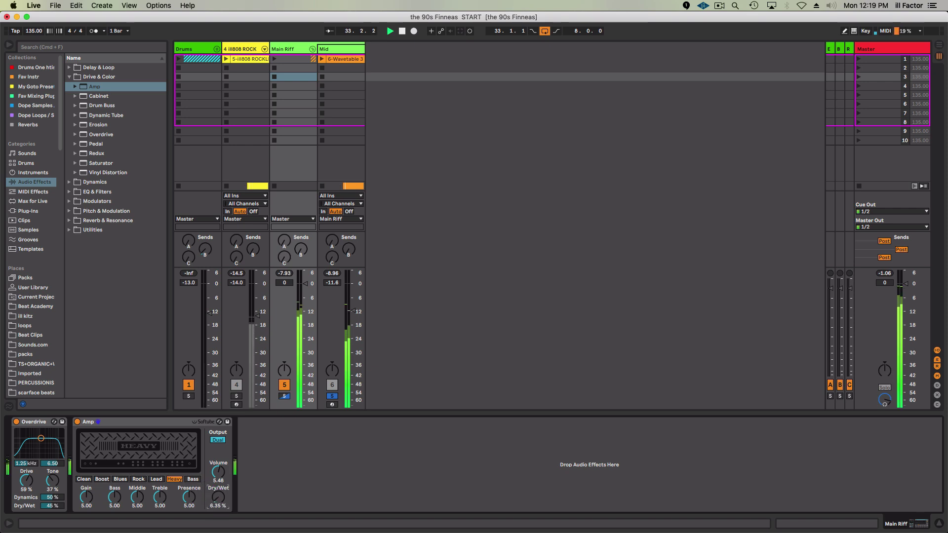
left_click_drag(86, 497, 87, 491)
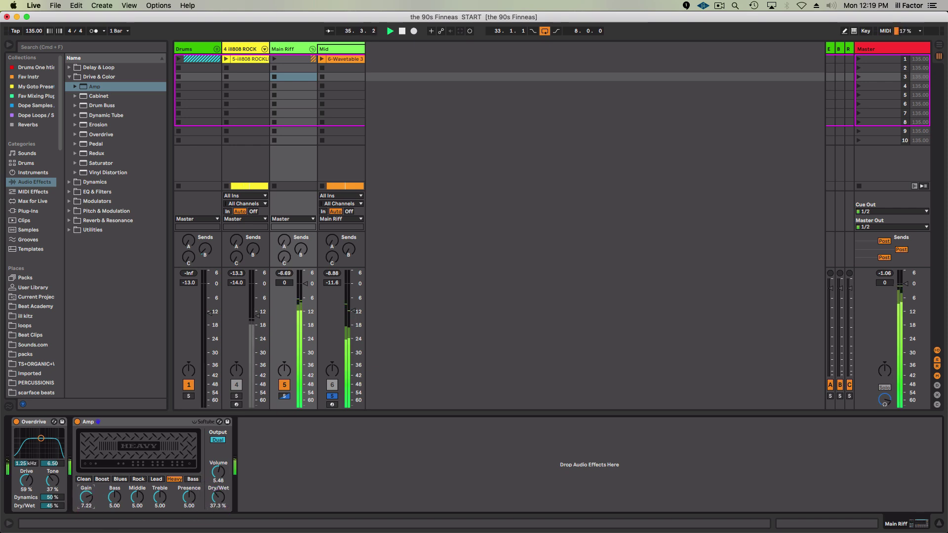
left_click_drag(159, 497, 114, 493)
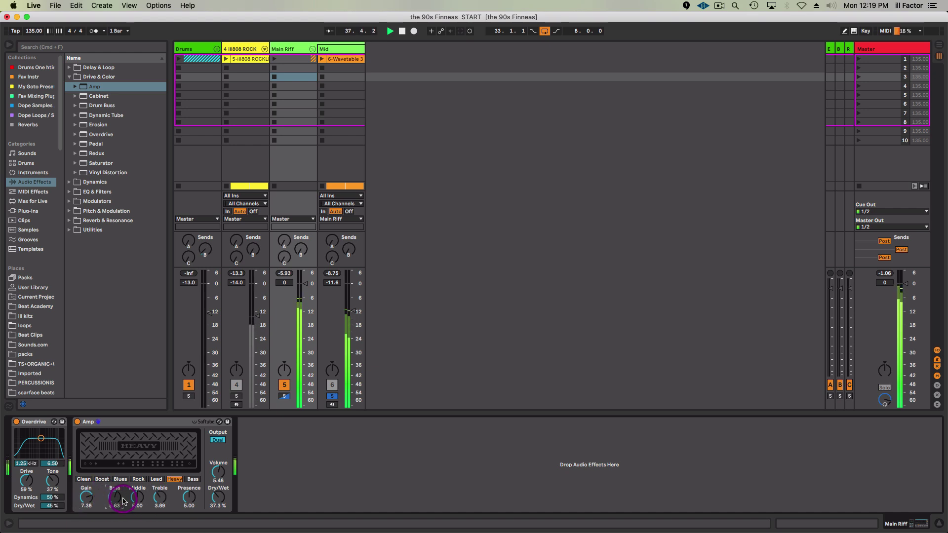
left_click_drag(190, 498, 190, 486)
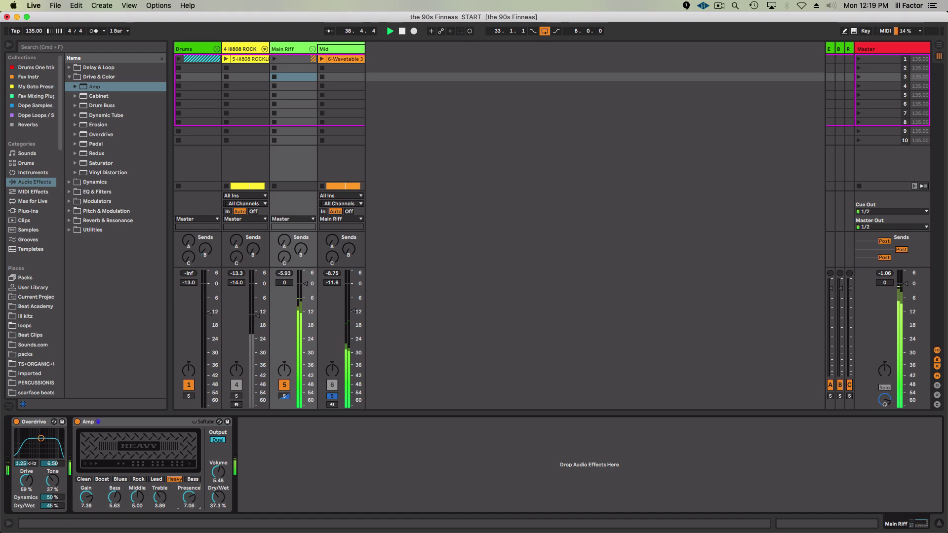
left_click(218, 497)
left_click_drag(217, 472, 218, 467)
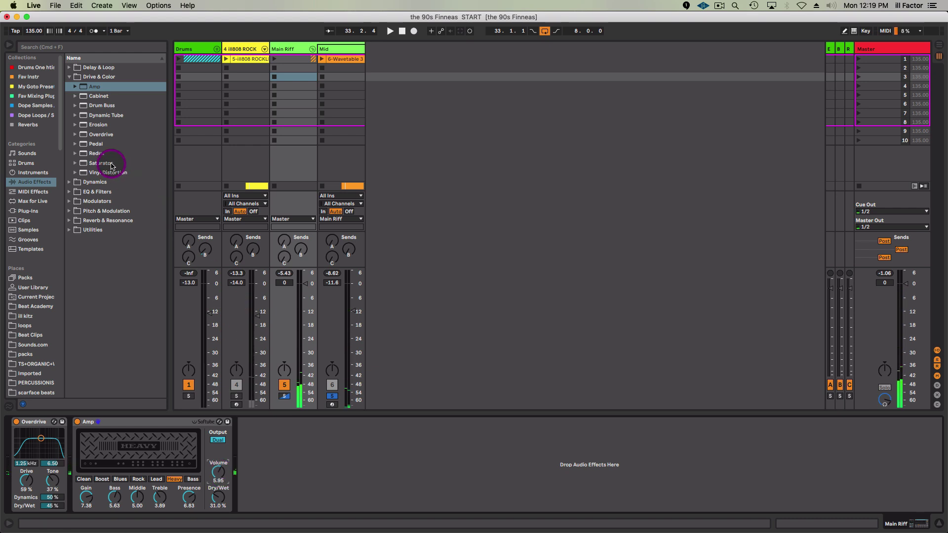
- Add Erosion after Amp, set it to Wide Noise, and adjust its frequency to 2.83 kHz and amount to 23.3
left_click_drag(94, 124, 313, 488)
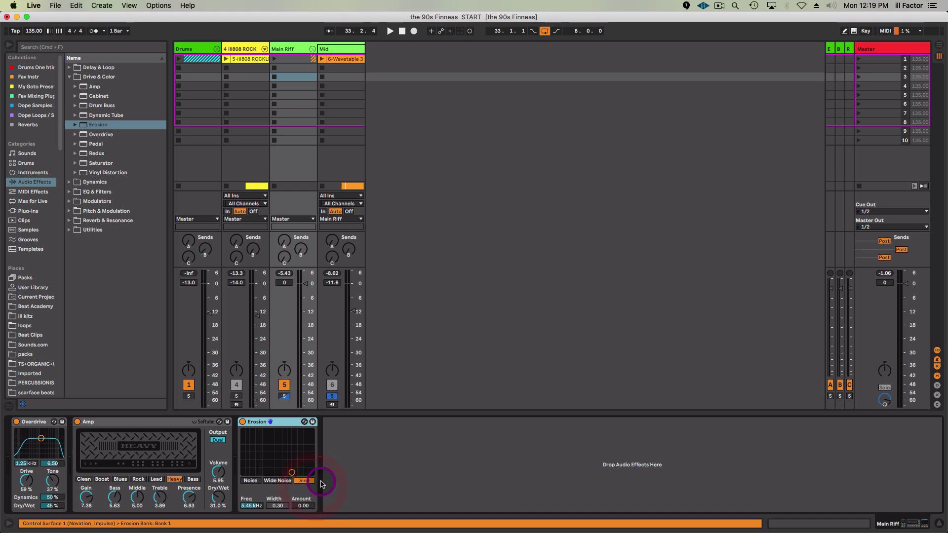
left_click(30, 423)
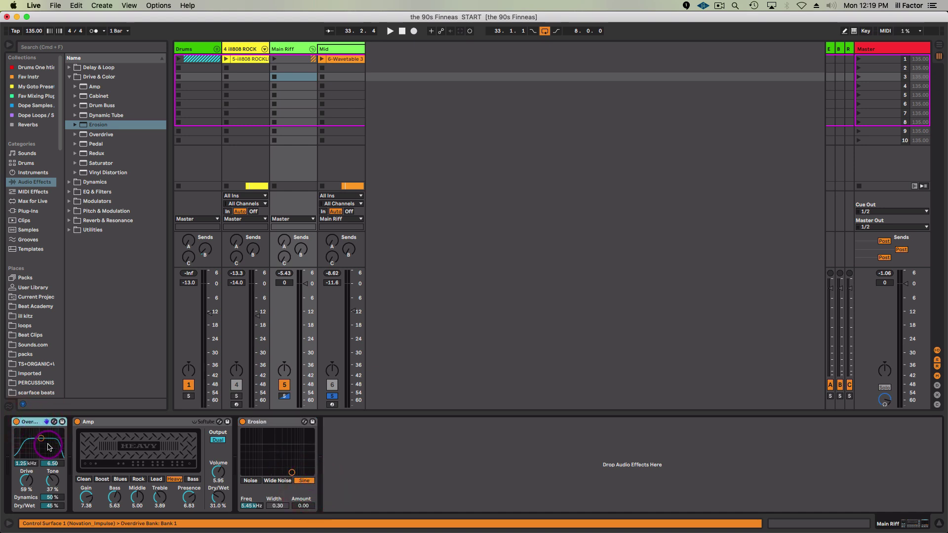
left_click(136, 424)
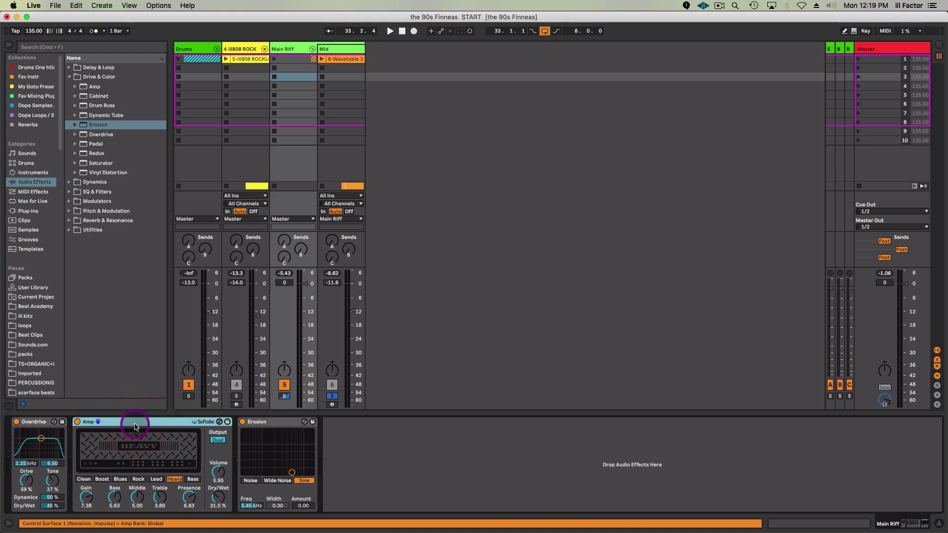
left_click(278, 424)
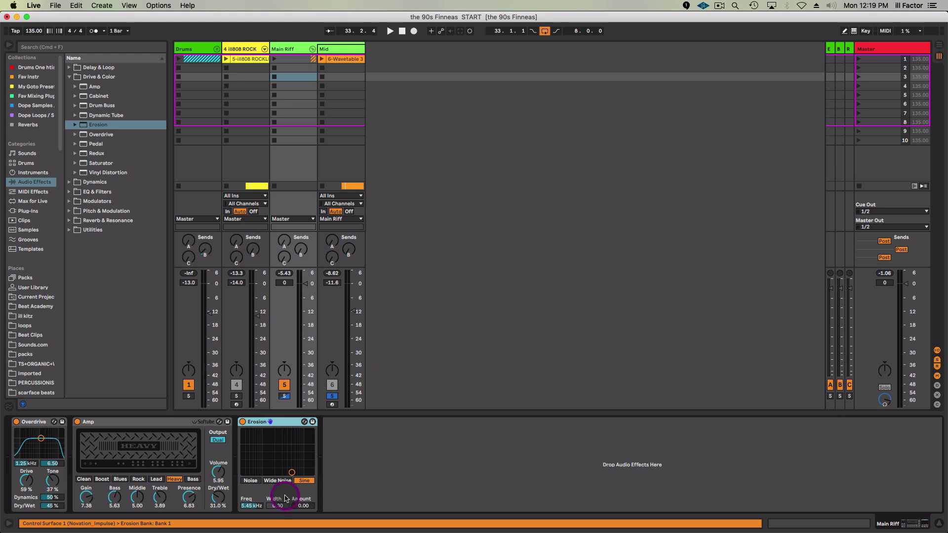
left_click(291, 474)
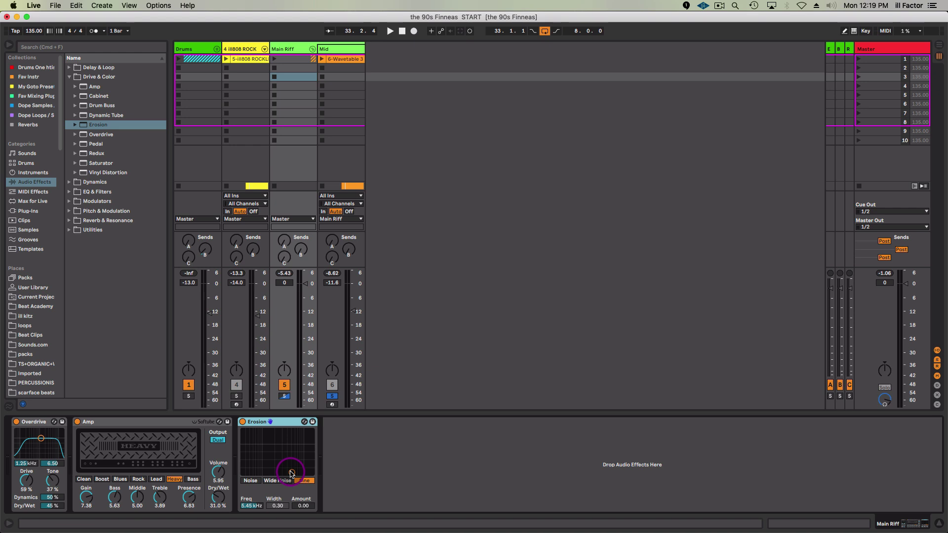
left_click_drag(291, 474, 290, 471)
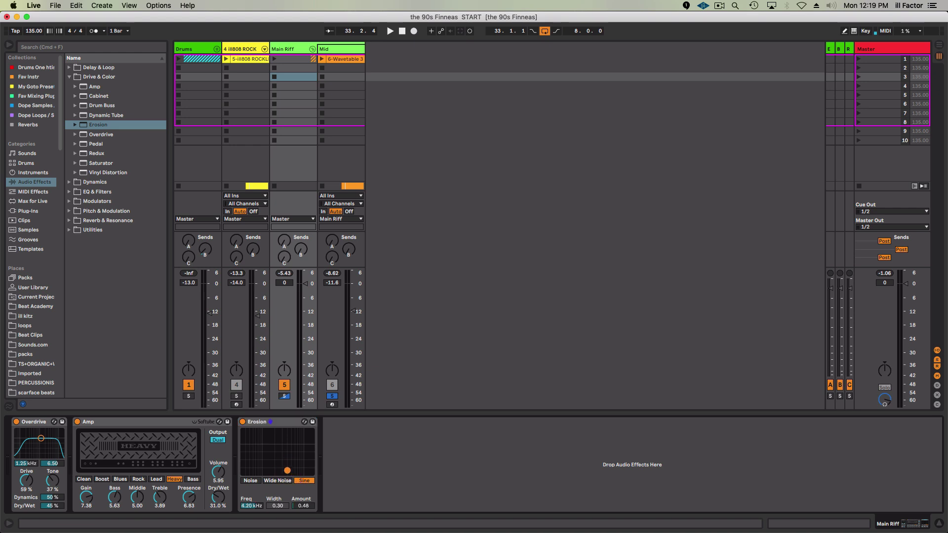
left_click(277, 480)
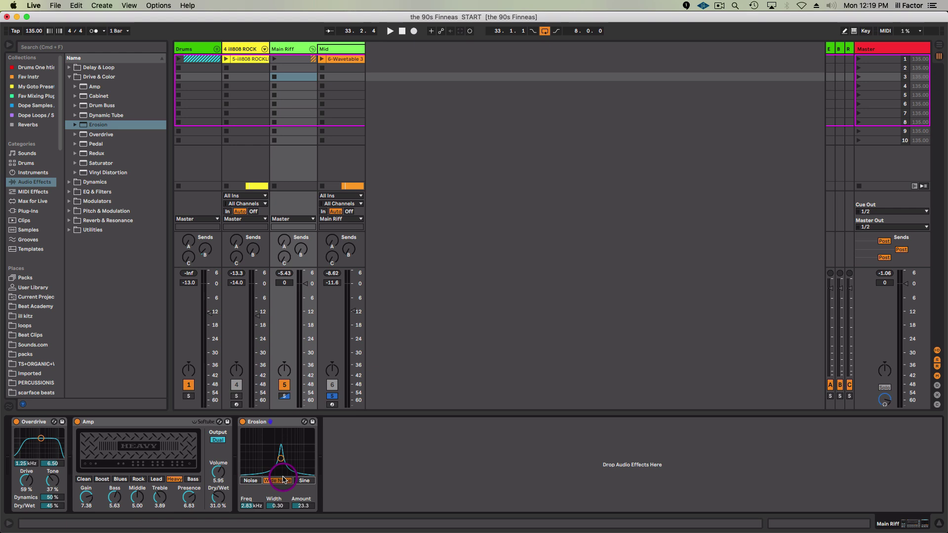
- Fine-tune Erosion to a 3.20 kHz frequency, 1.04 width and 25.0 amount while the riff plays
key("space")
mouse_move(281, 460)
left_mouse_down()
mouse_move(277, 450)
mouse_move(278, 462)
left_mouse_up()
left_click_drag(279, 505, 287, 469)
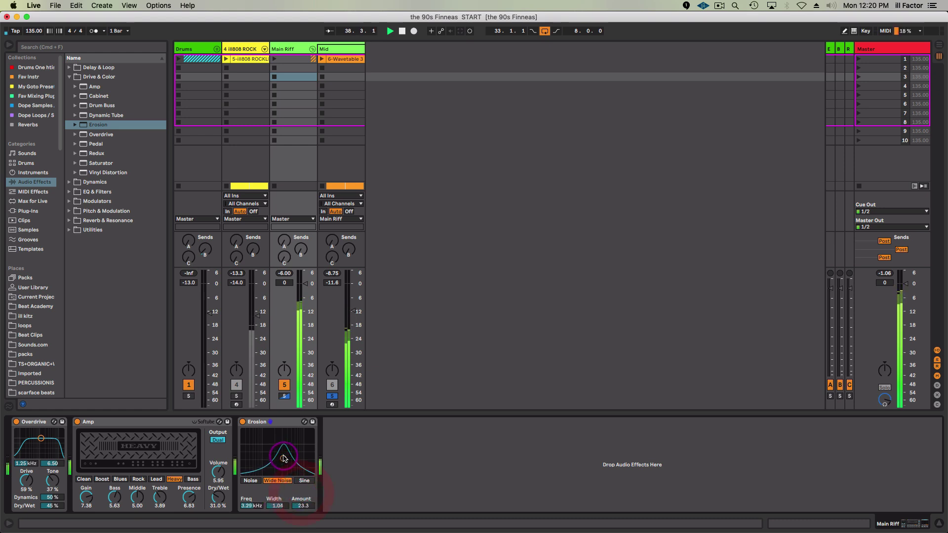
left_click_drag(282, 461, 282, 459)
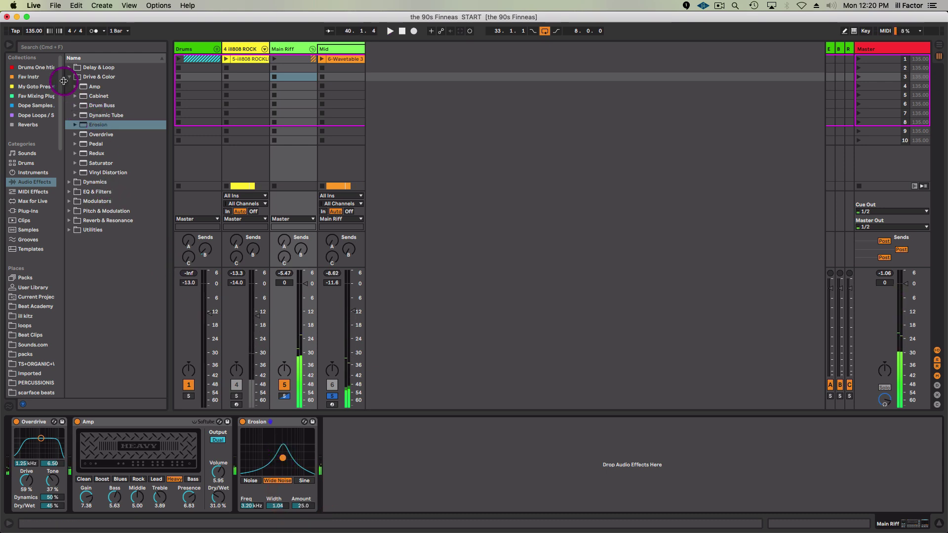
- Add EQ Eight after Erosion with a low cut on band 1 and a -4.34 dB dip at 938 Hz on band 5
left_click(69, 192)
left_click_drag(96, 125, 402, 467)
key("space")
left_click(451, 507)
left_click_drag(478, 459, 460, 469)
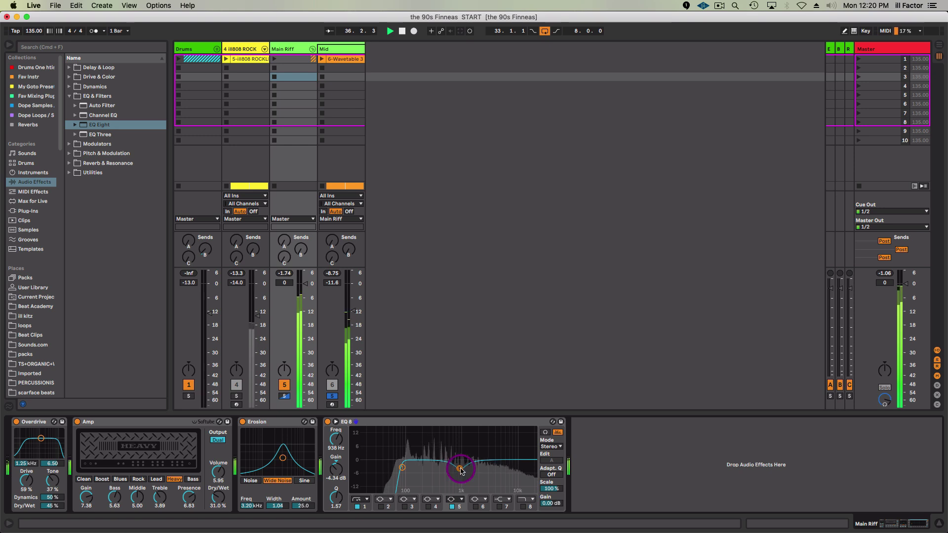
- Set the Mid track's volume to -14.4 dB and the Main Riff group's volume to -3.0 dB
left_click_drag(354, 311, 355, 319)
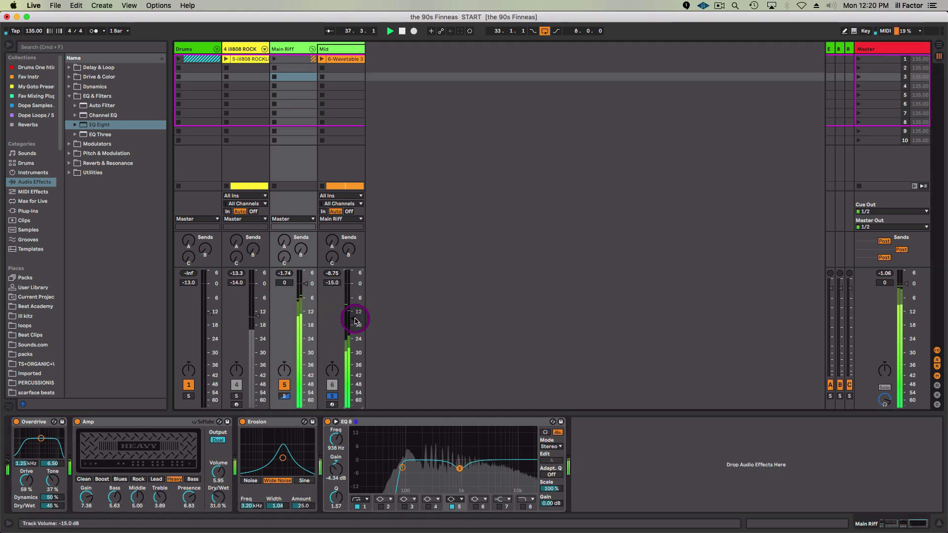
left_click_drag(302, 287, 303, 295)
left_click_drag(358, 317, 353, 313)
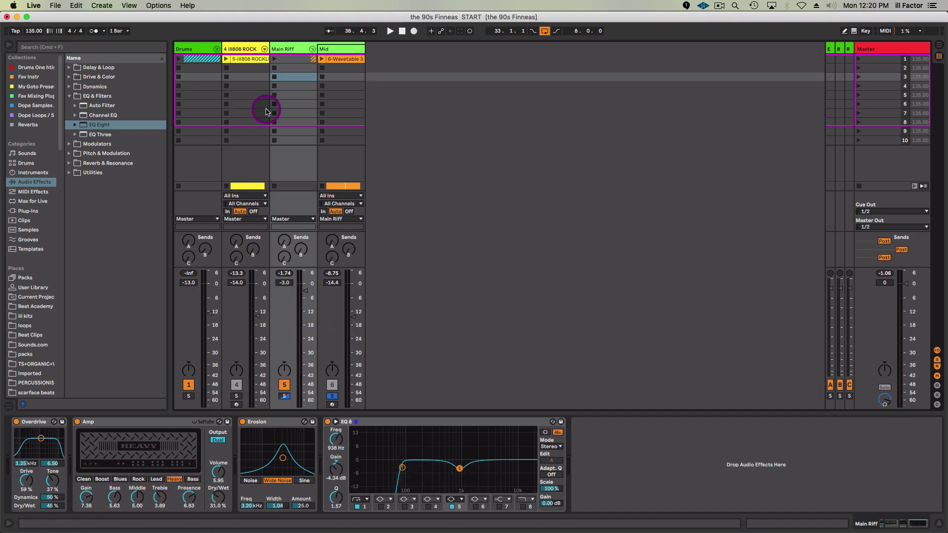
- Return to the arrangement, select the Hi track holding the 7-Wavetable 4 clip, and examine its Wavetable oscillator settings
key("Tab")
left_click(389, 173)
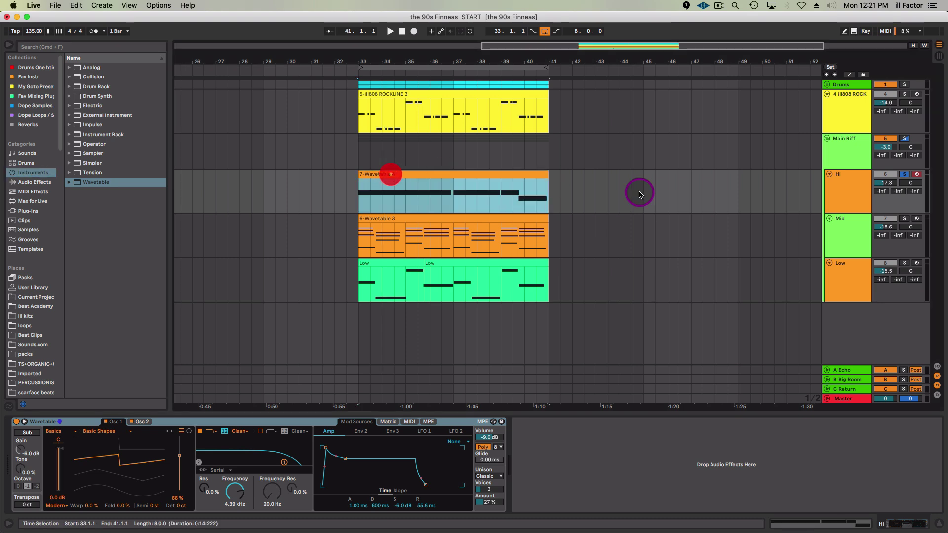
left_click(847, 188)
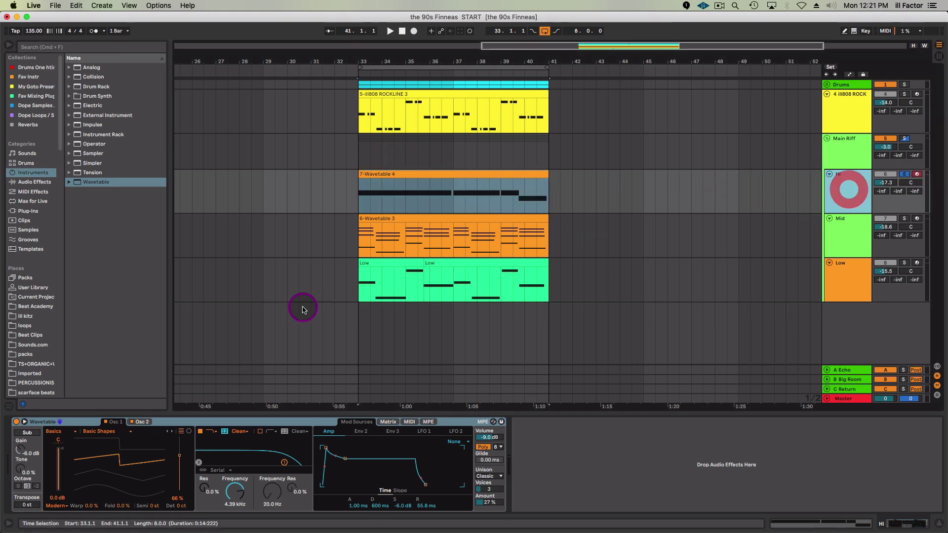
left_click(74, 423)
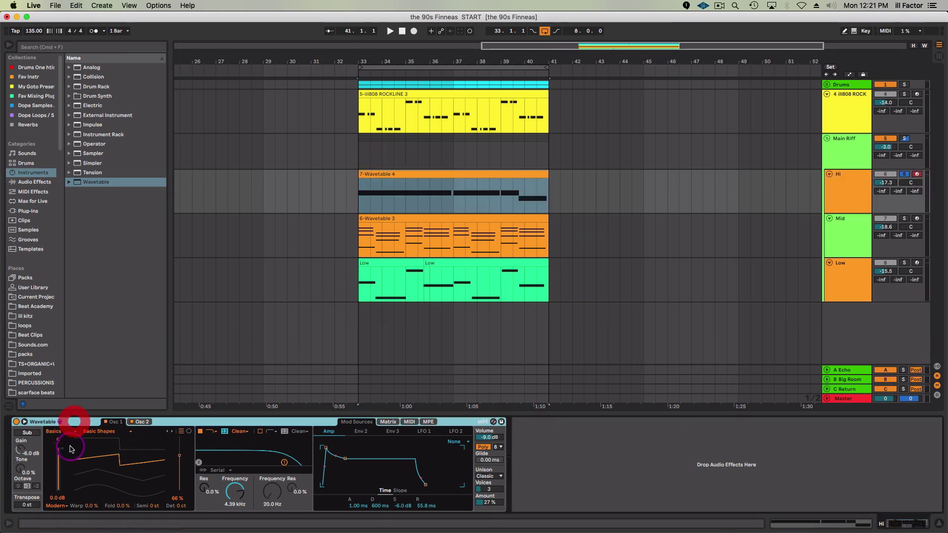
left_click(144, 422)
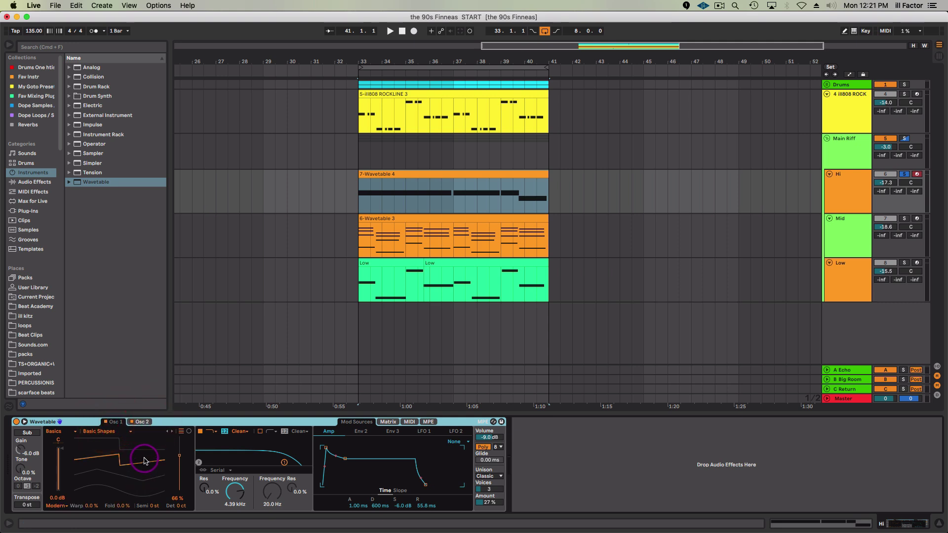
- Set the Hi Wavetable's first filter frequency to 5.47 kHz and choose Classic as its unison mode
left_click_drag(235, 491, 235, 480)
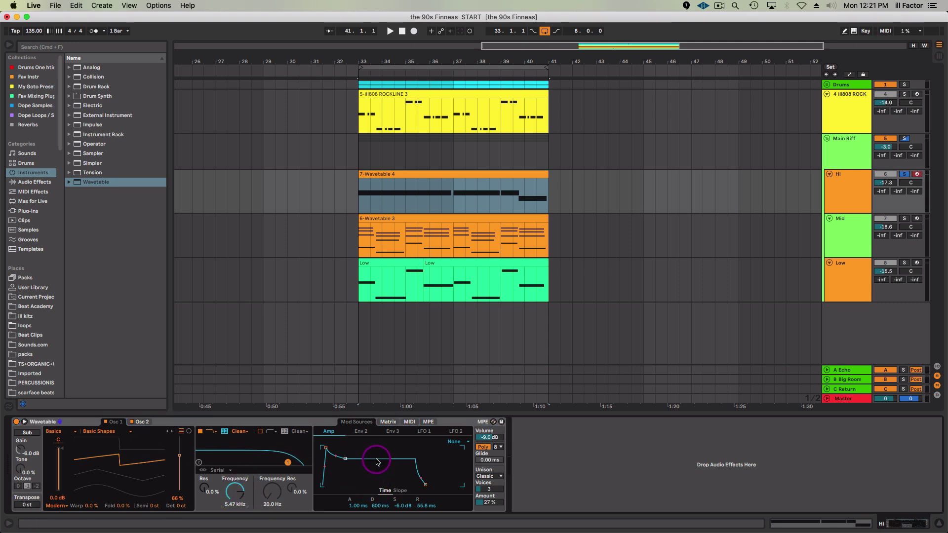
left_click(488, 476)
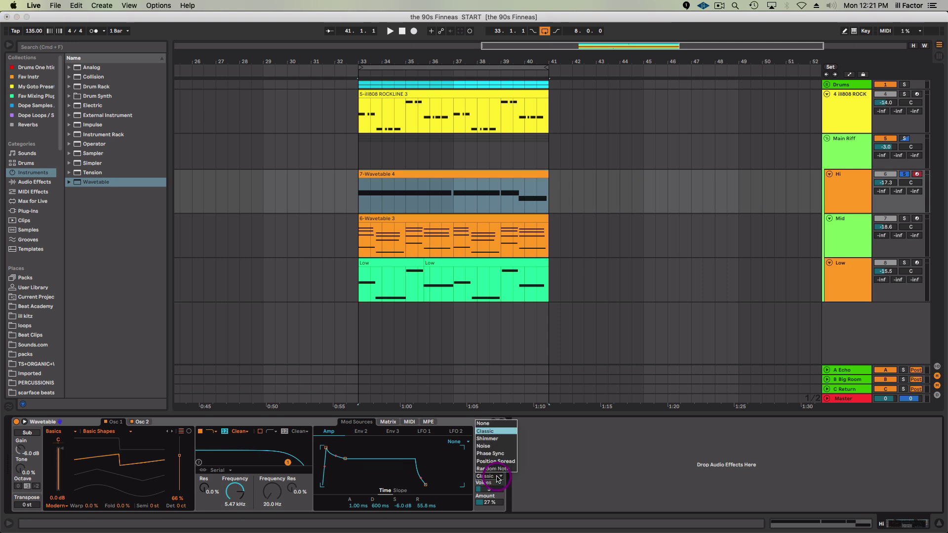
left_click(500, 431)
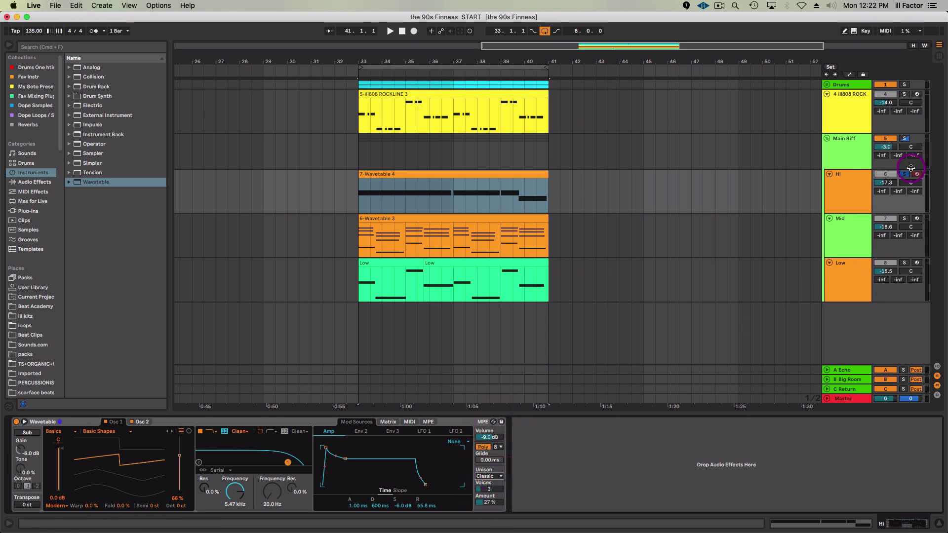
- Examine the note pitches of the 7-Wavetable 4 clip and audition the Hi layer, then return to its device view
double_click(403, 176)
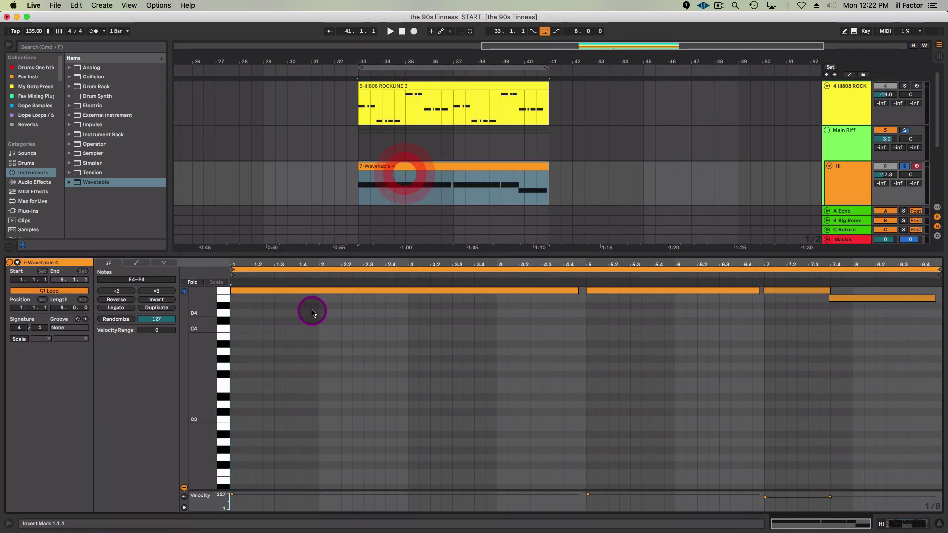
scroll(217, 316, "up", 3)
left_click_drag(220, 341, 220, 349)
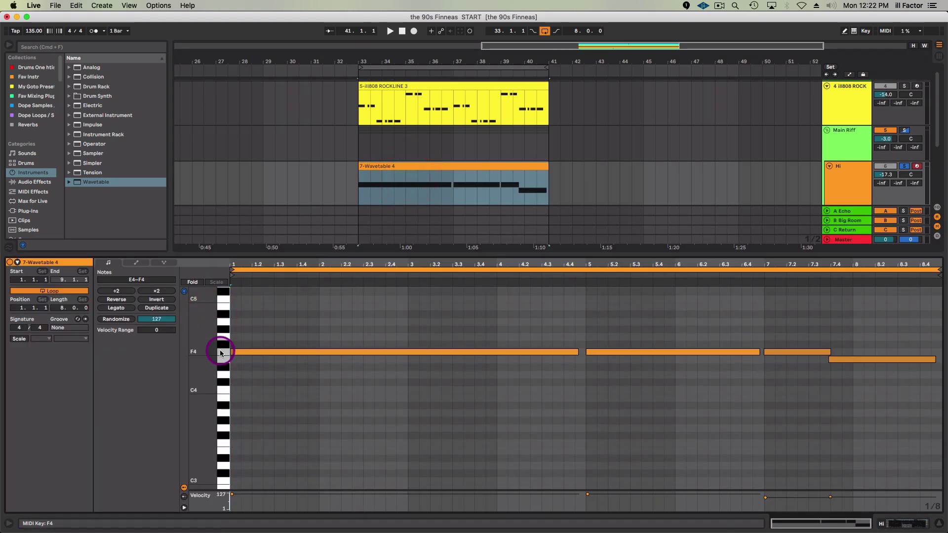
key("space")
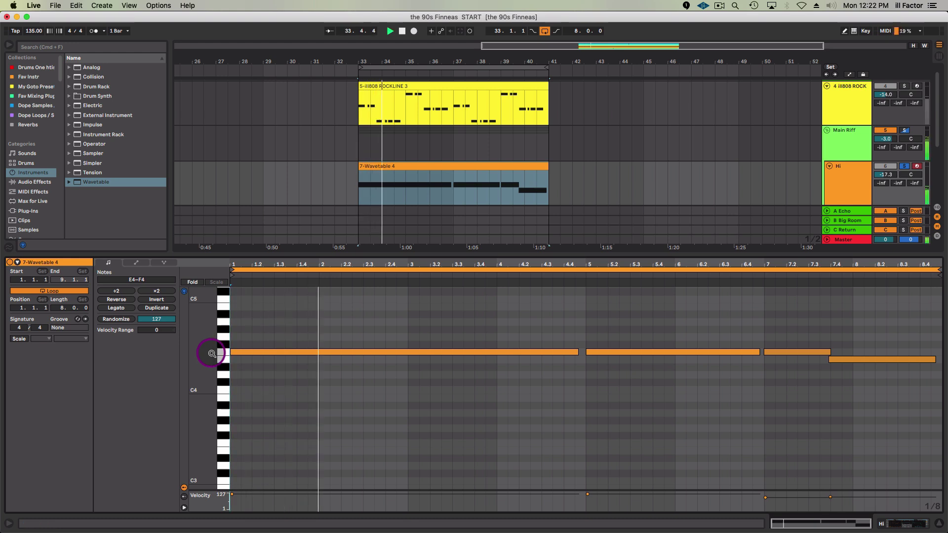
key("space")
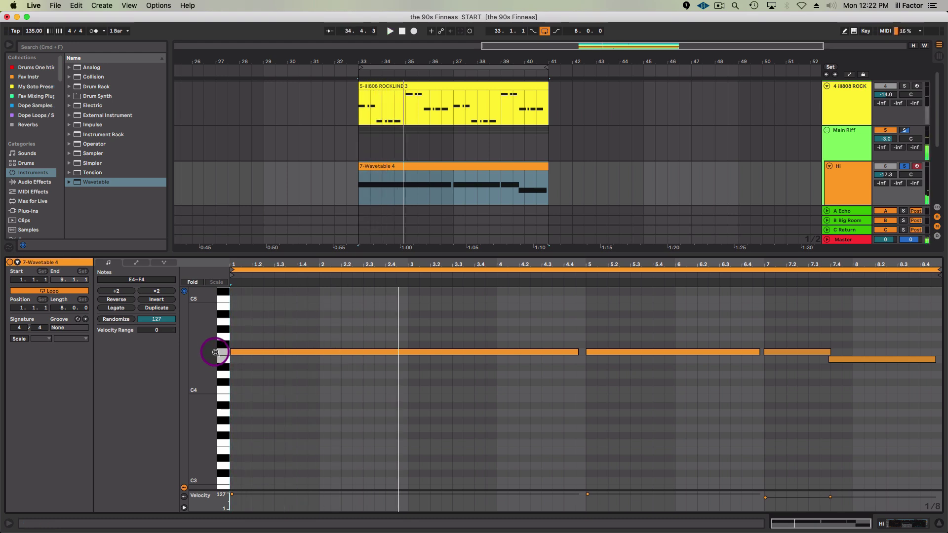
key("shift+Tab")
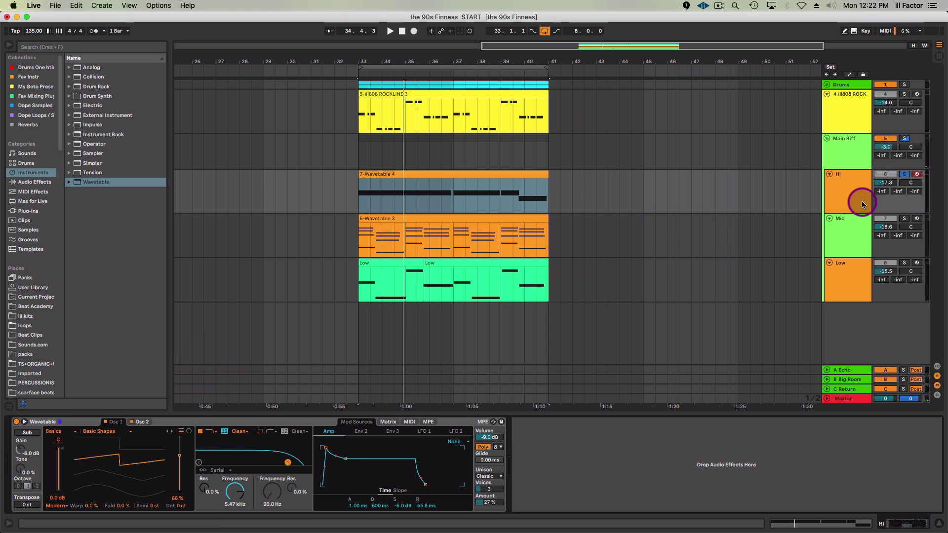
- Audition the Mid layer together with Hi, then solo and select the Low track and listen to it alone
left_click(905, 219)
key("space")
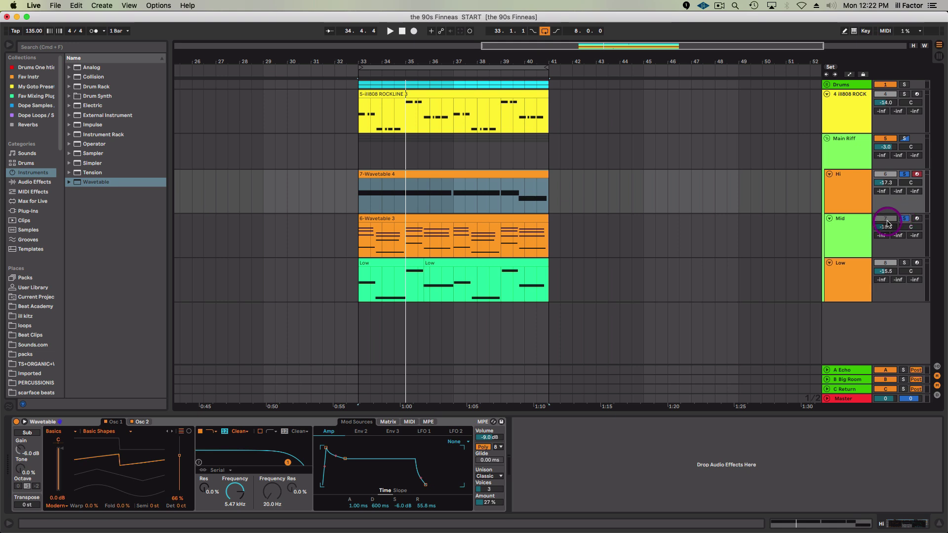
left_click(904, 218)
left_click(897, 266)
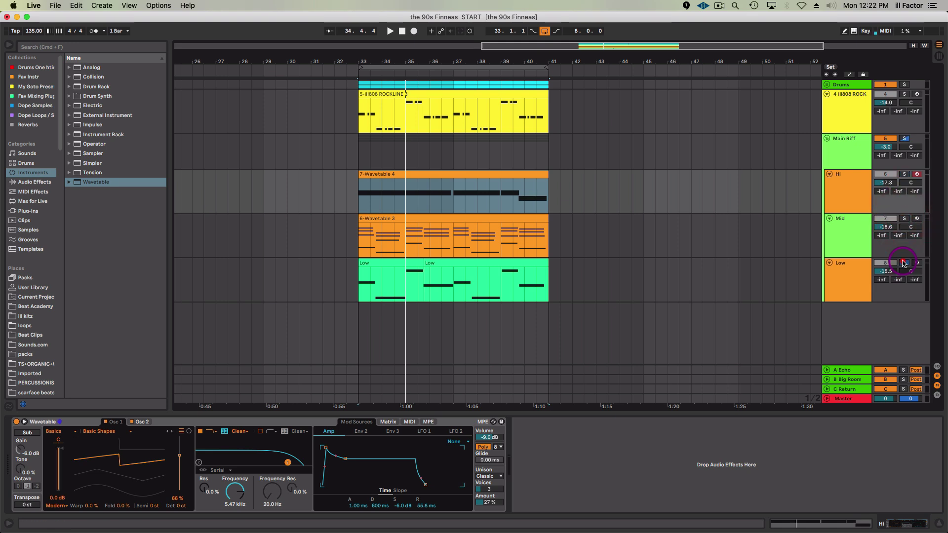
left_click(837, 273)
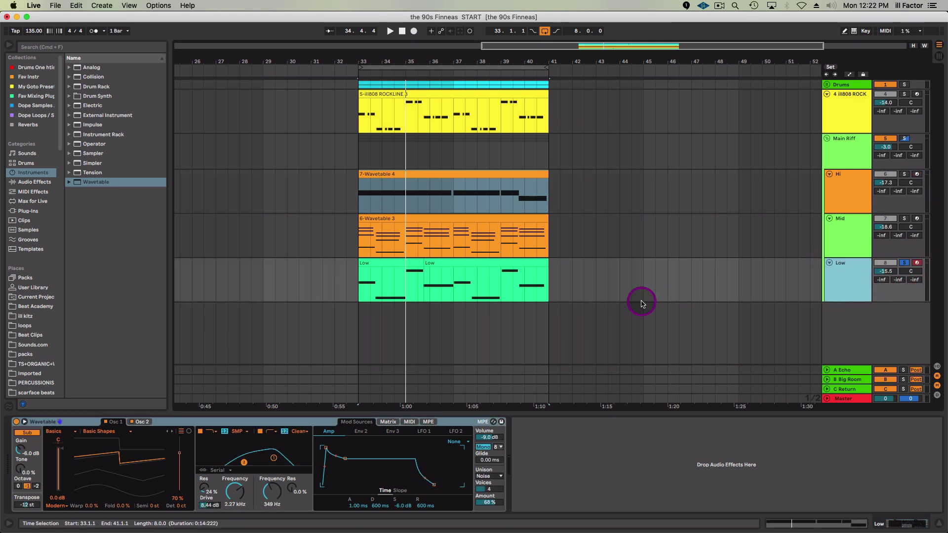
key("space")
key("space")
- Select the first Low clip and examine the settings of both oscillators in its Wavetable
left_click(384, 265)
left_click(142, 422)
left_click(110, 424)
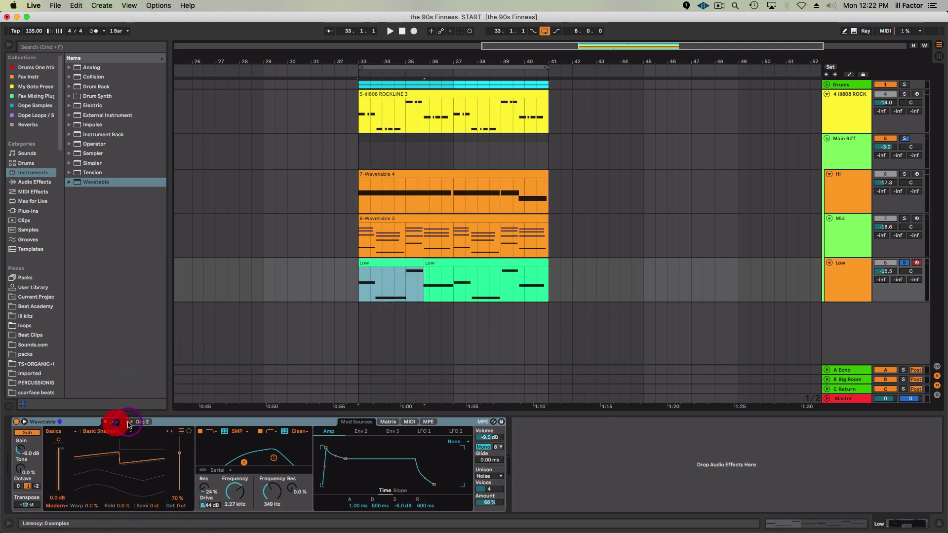
left_click(143, 422)
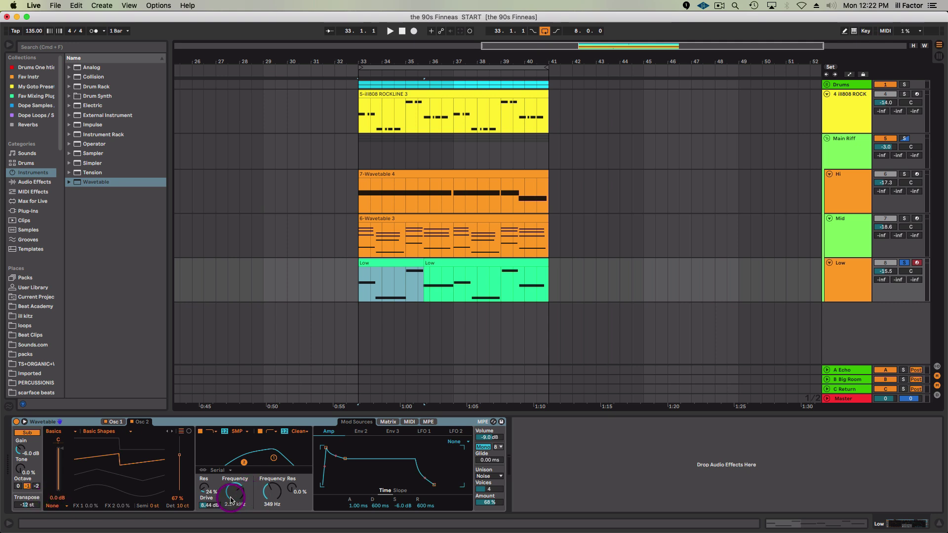
- Set the Low Wavetable's filter frequencies to 1.92 kHz and 412 Hz while auditioning the layer
left_click_drag(234, 500, 272, 491)
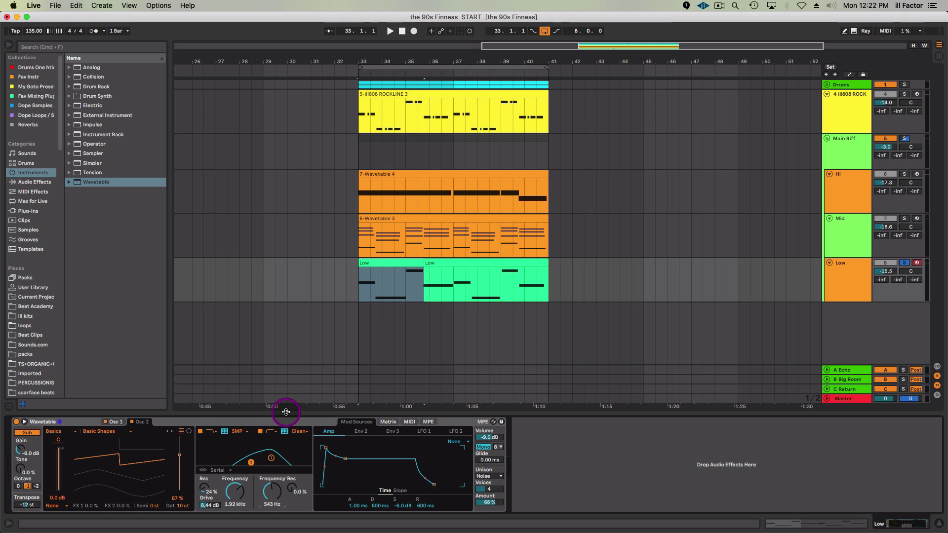
key("space")
mouse_move(268, 493)
left_mouse_down()
mouse_move(268, 483)
mouse_move(268, 497)
left_mouse_up()
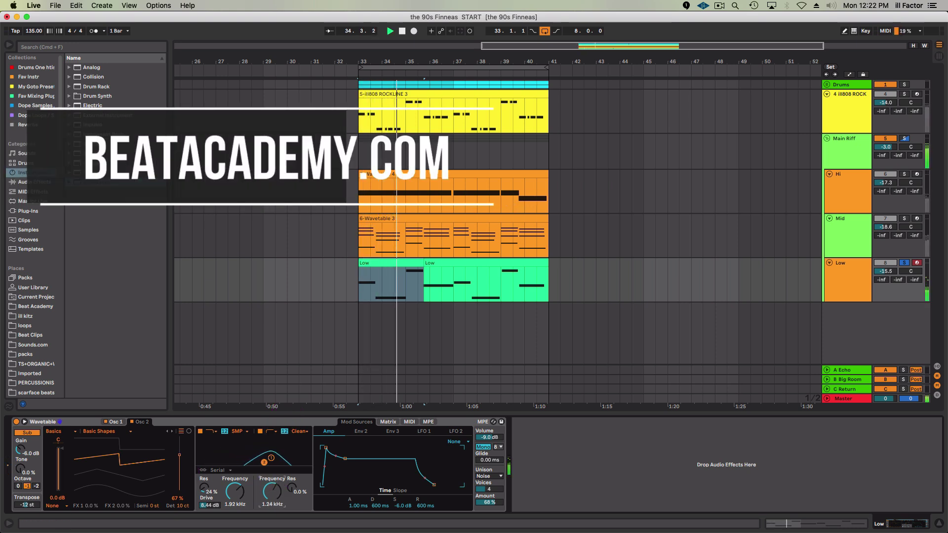
- Keep Noise as the Low Wavetable's unison mode and adjust its amount to about 67 % while listening
left_click(499, 476)
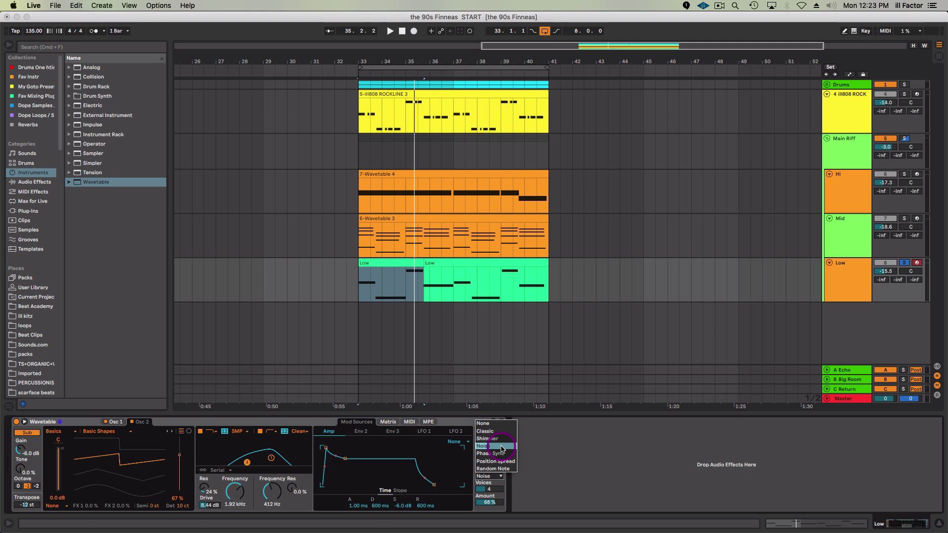
left_click(501, 448)
left_click(490, 504)
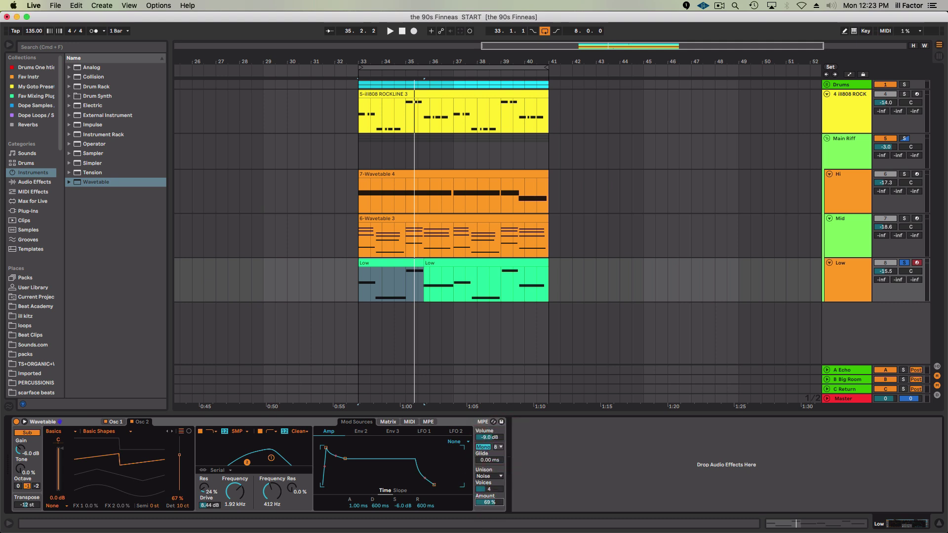
left_click_drag(489, 503, 492, 505)
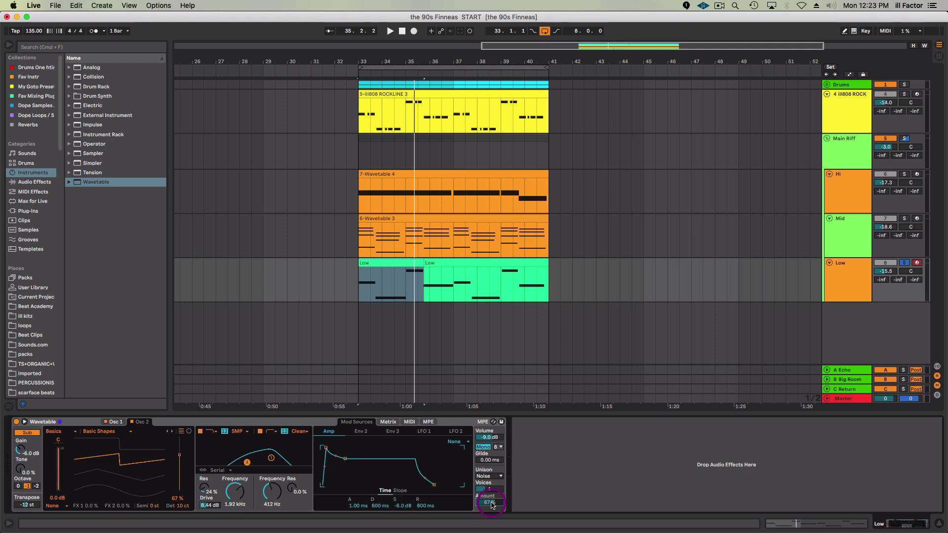
key("space")
left_click_drag(491, 503, 490, 506)
key("space")
- Select the Hi track, switch to the session mixer, unsolo the Low track and solo the whole Main Riff group
left_click(852, 190)
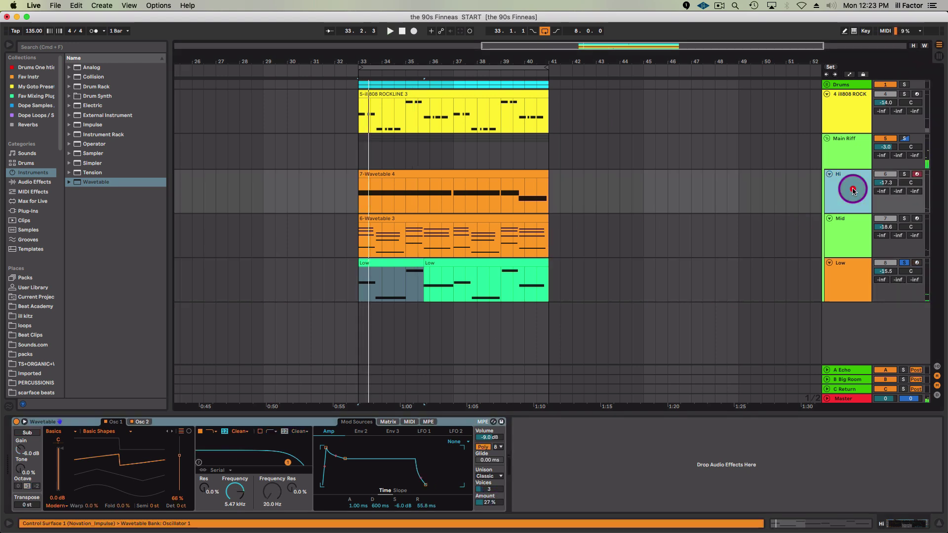
key("Tab")
left_click(427, 396)
left_click(285, 396)
- Balance the playing riff at -16.6 dB for Hi, -22.8 dB for Mid, -17.3 dB for Low and -6.5 dB for Main Riff
key("space")
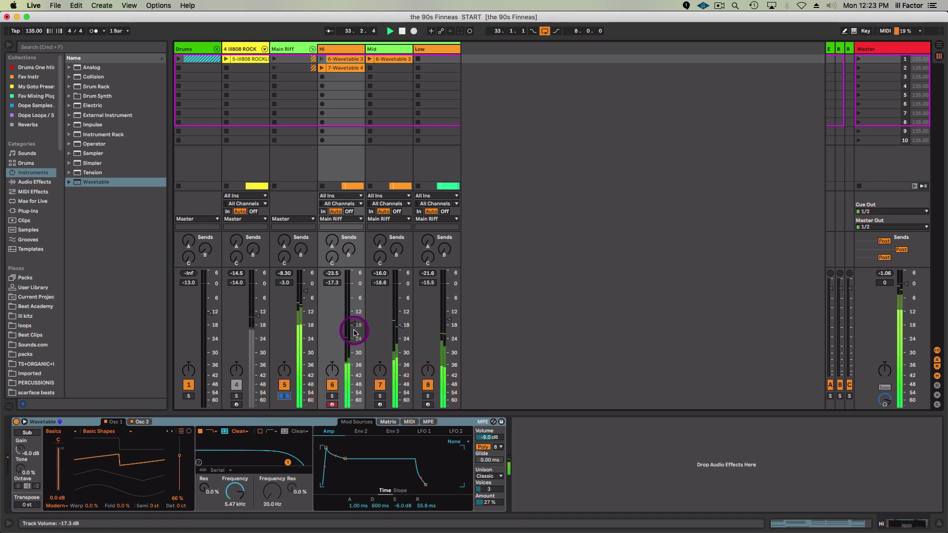
left_click_drag(402, 325, 449, 324)
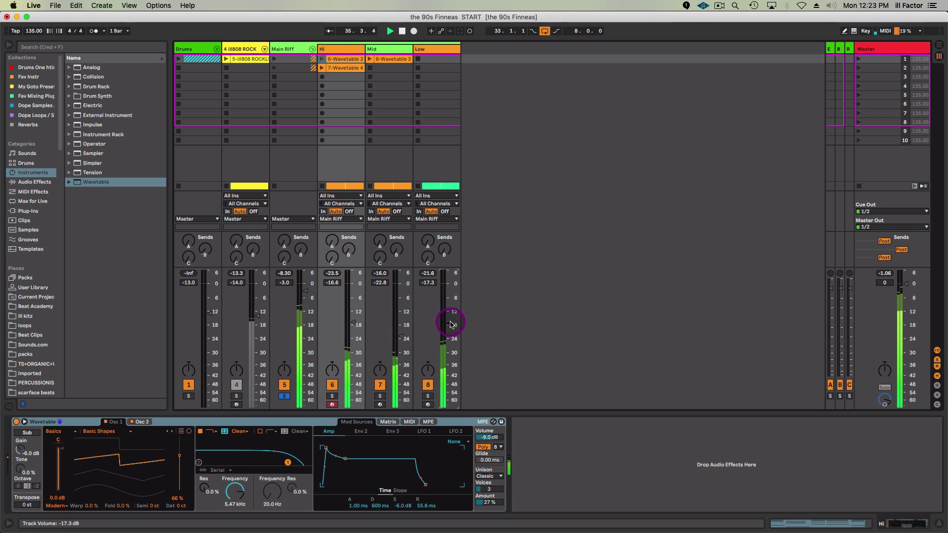
left_click(303, 301)
key("space")
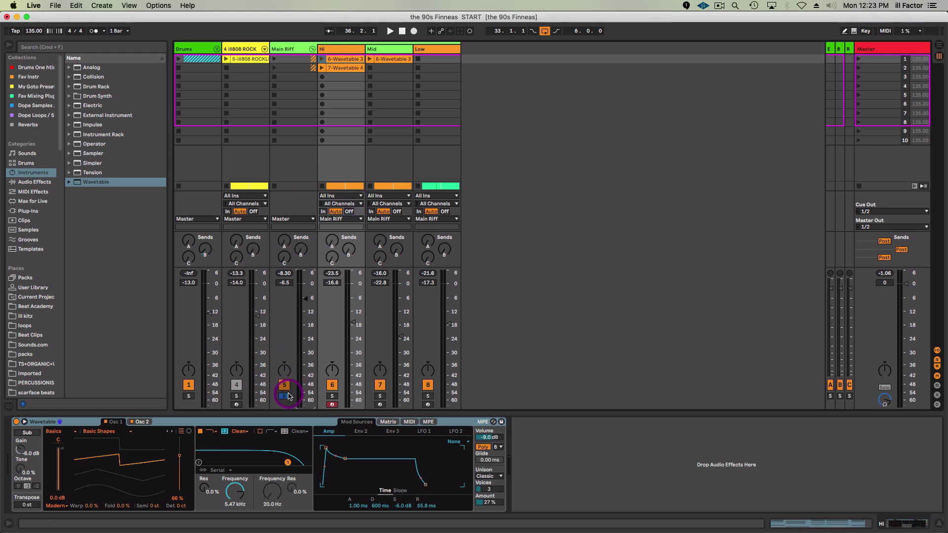
- Select the Gate trigger track next to Main Riff, widen it and examine its Analog instrument
left_click(299, 49)
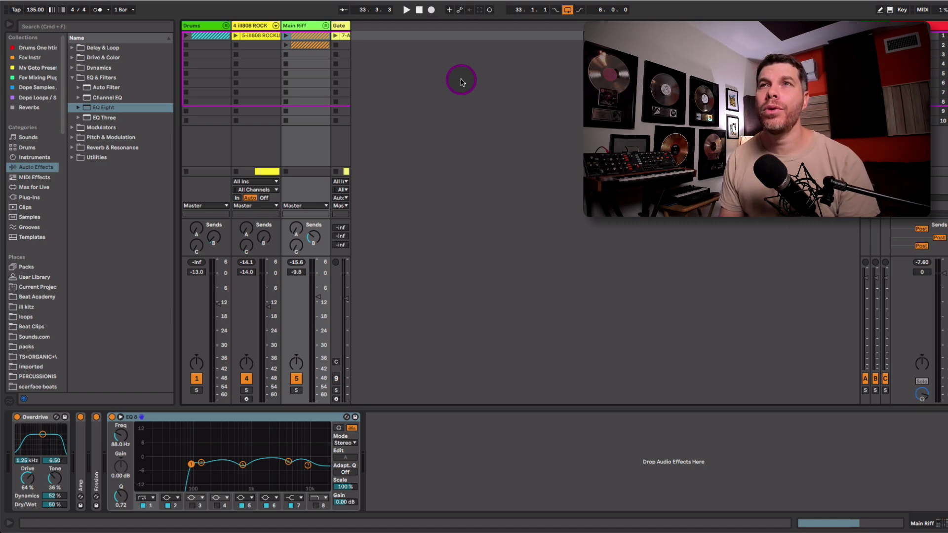
left_click_drag(350, 25, 387, 25)
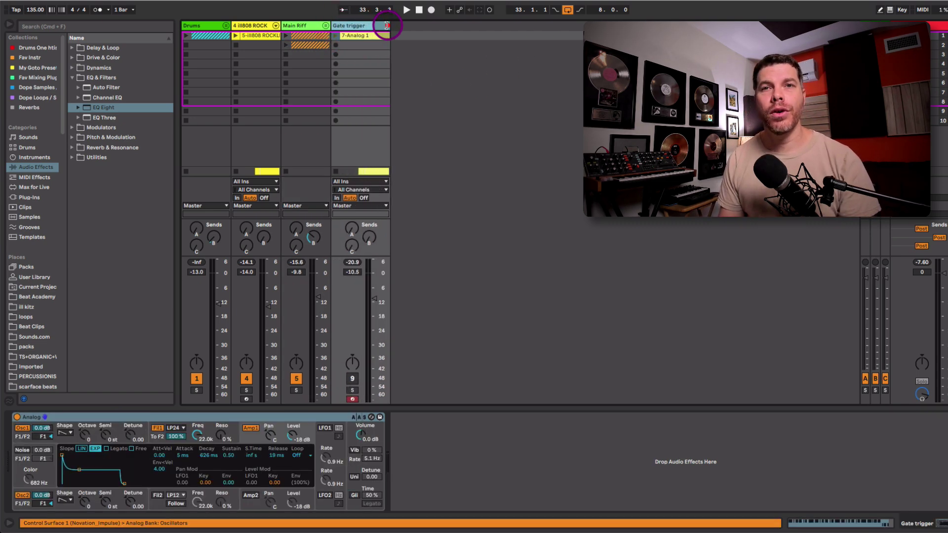
left_click(165, 419)
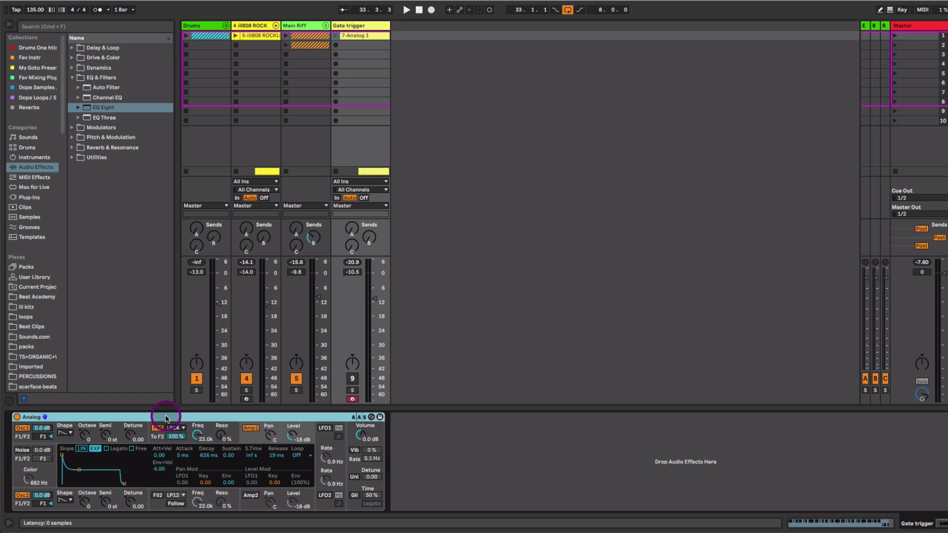
left_click(159, 418)
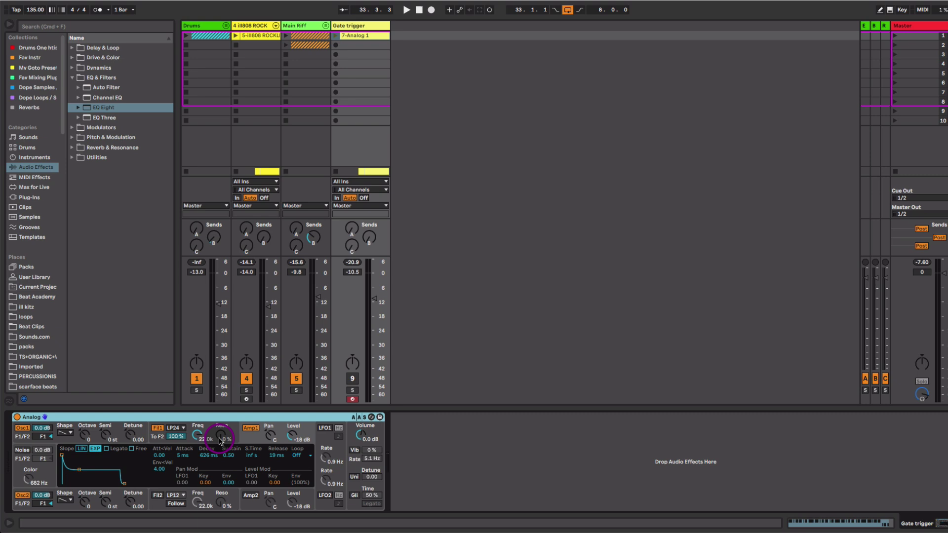
- Solo the Gate trigger track, launch its 7-Analog 1 clip and examine the clip's rhythmic note pattern
left_click(383, 36)
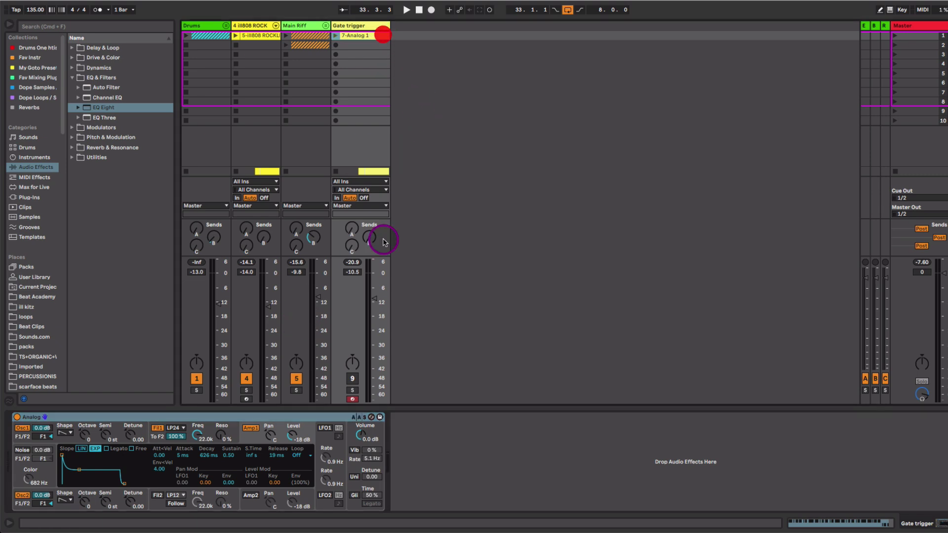
left_click(352, 391)
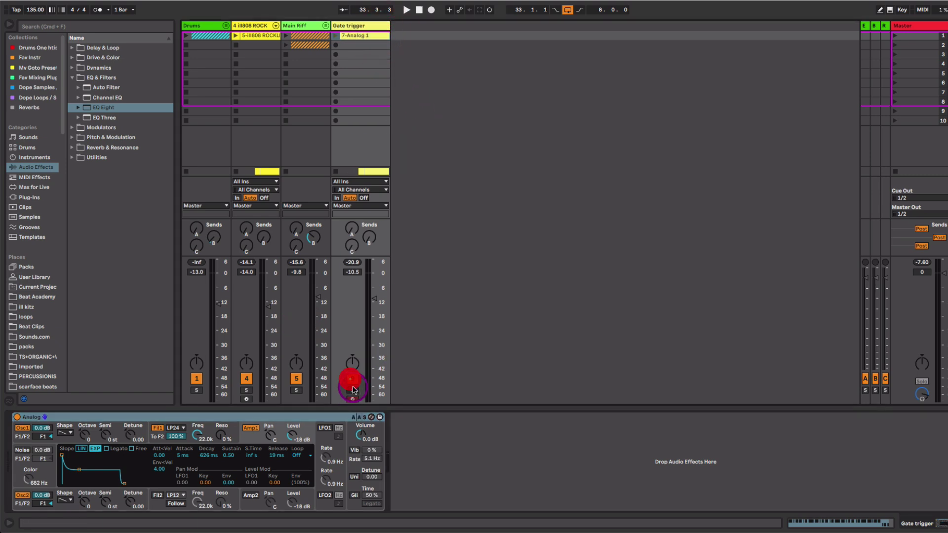
left_click(333, 36)
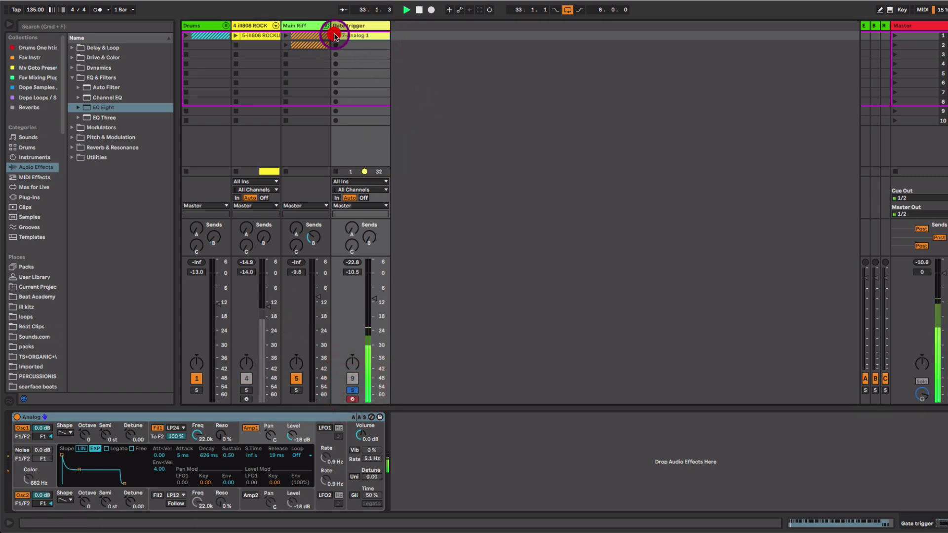
double_click(371, 34)
left_click(446, 330)
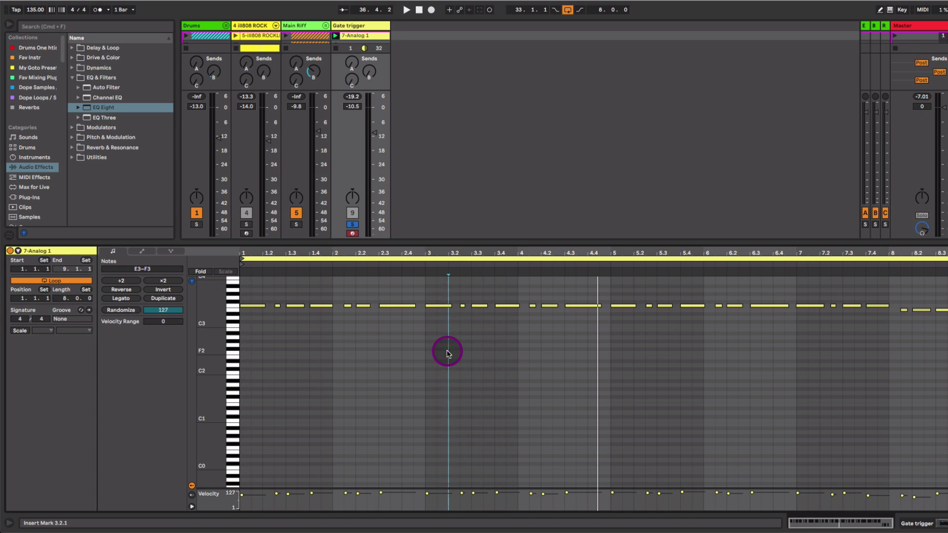
key("shift+Tab")
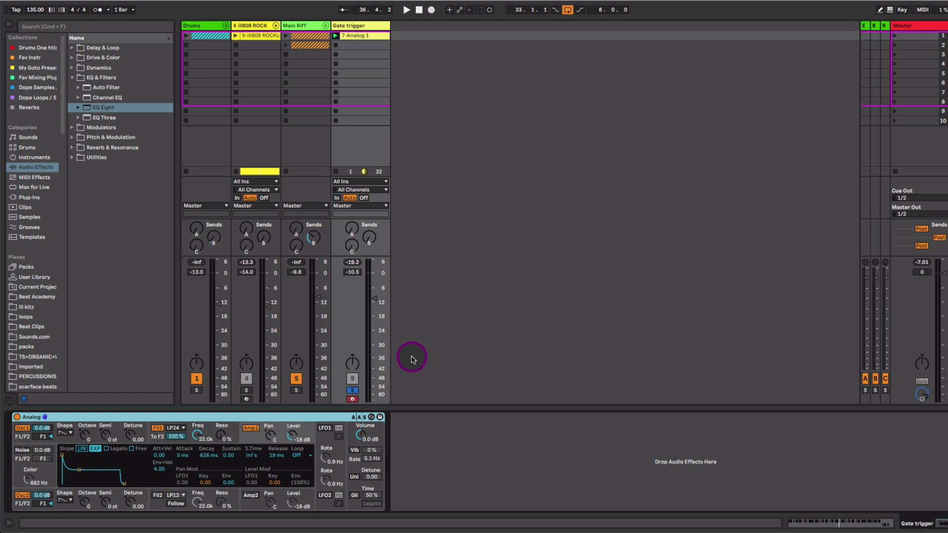
- Set the Gate trigger track's volume to -7.2 dB while it plays
key("space")
left_click_drag(374, 299, 376, 290)
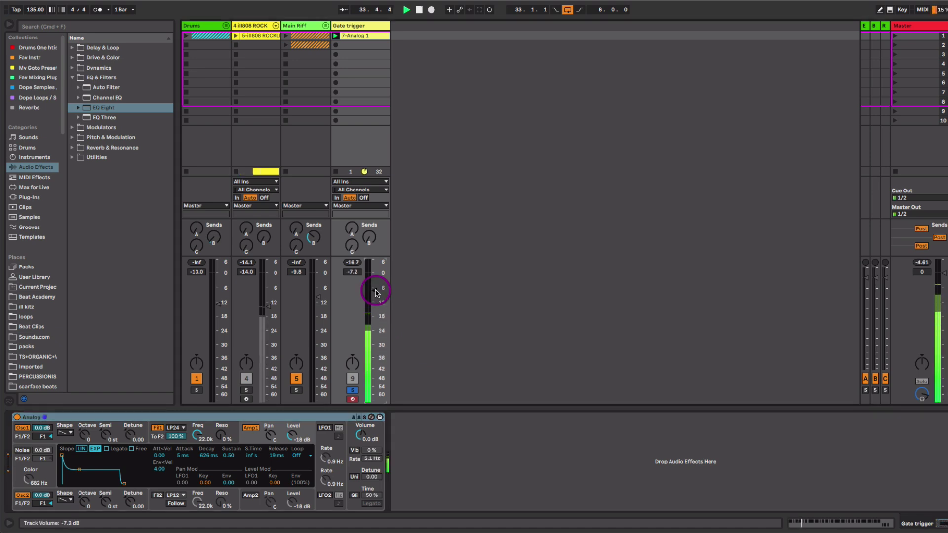
- Add a Gate after EQ Eight on the Main Riff group and expand its sidechain settings
left_click(300, 26)
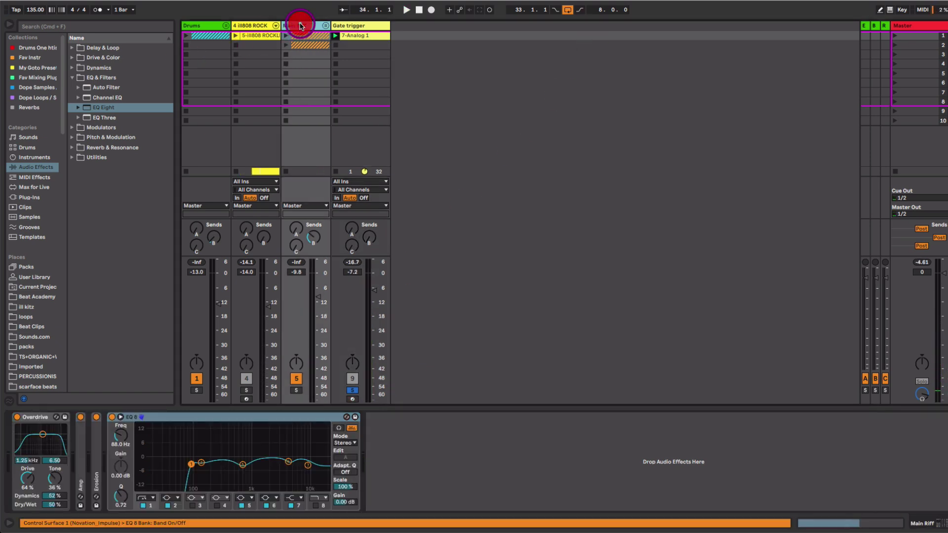
left_click(71, 68)
left_click_drag(91, 88, 309, 85)
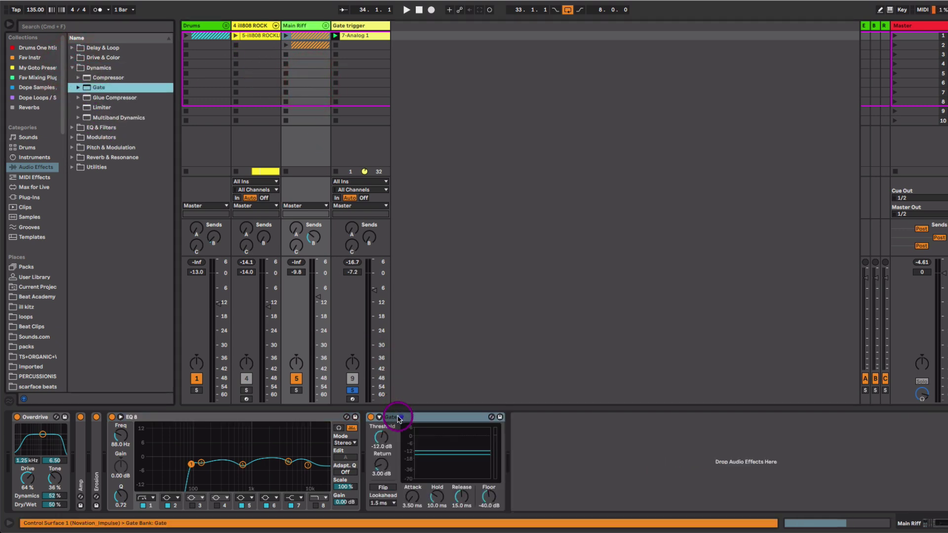
left_click(380, 419)
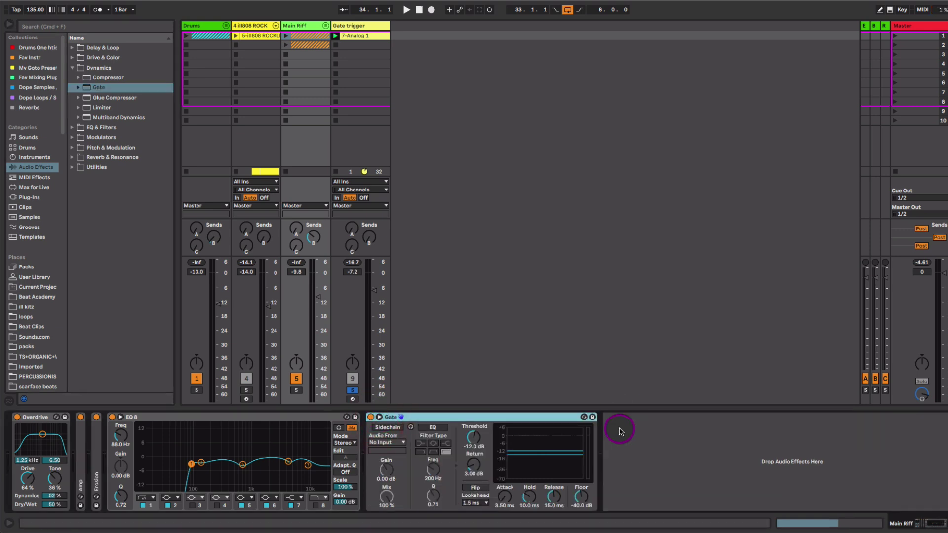
- Set the Gate's threshold to -14.6 dB and enable its sidechain with the Gate trigger track as audio source
left_click_drag(468, 441, 467, 447)
left_click(390, 428)
left_click(389, 428)
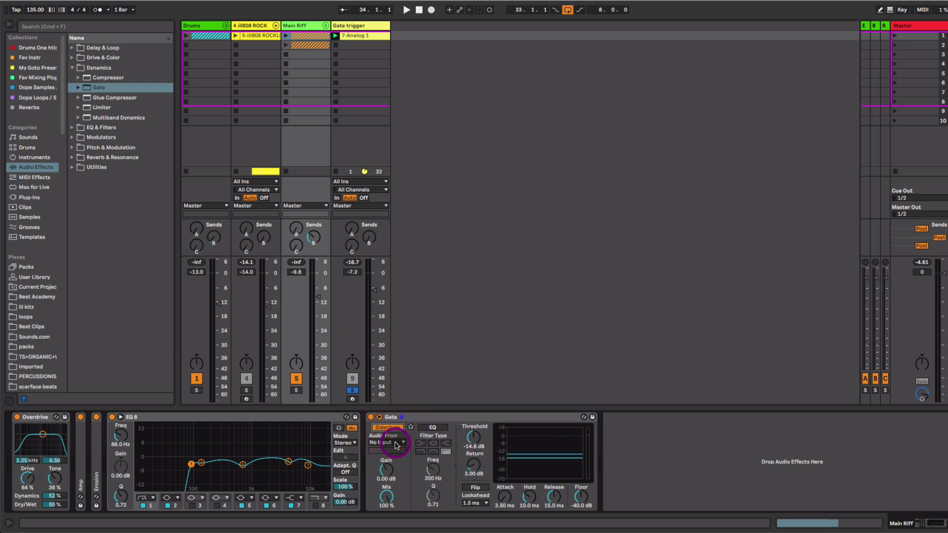
left_click(396, 444)
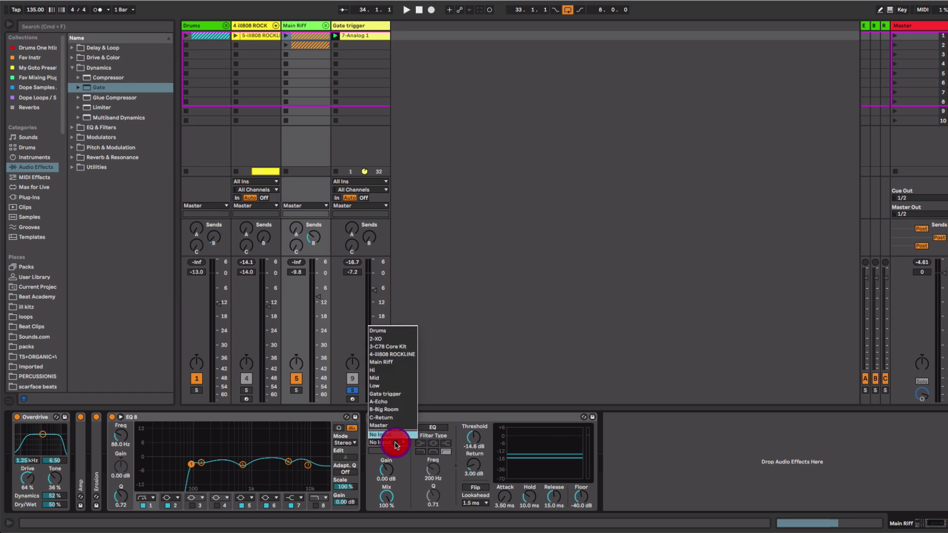
left_click(389, 394)
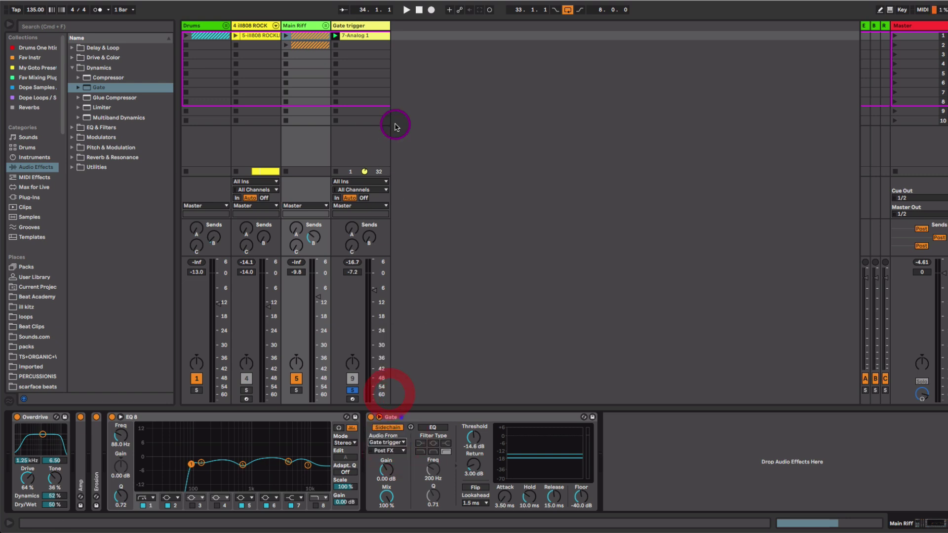
left_click(371, 28)
left_click(323, 27)
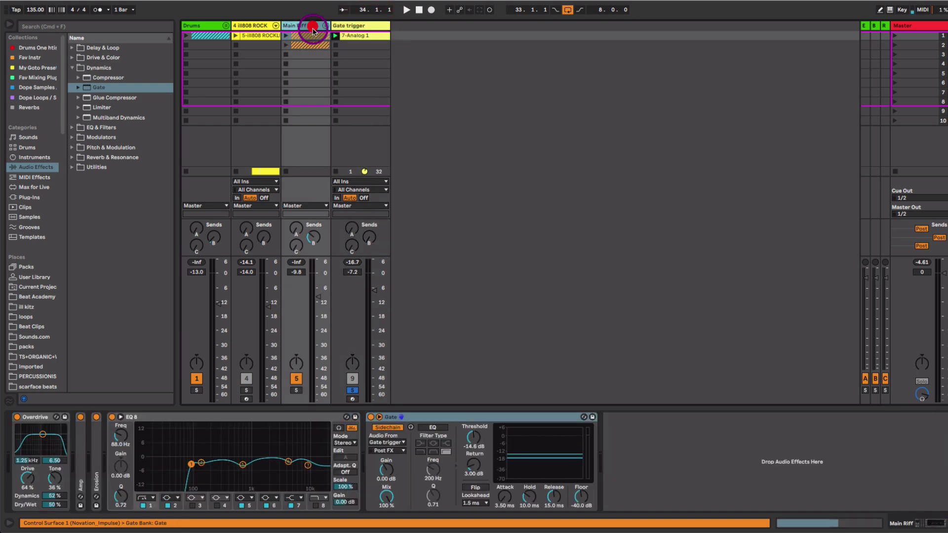
- Play the trigger against the Gate, and set its return to 0.00 dB and its threshold to -15.6 dB
key("space")
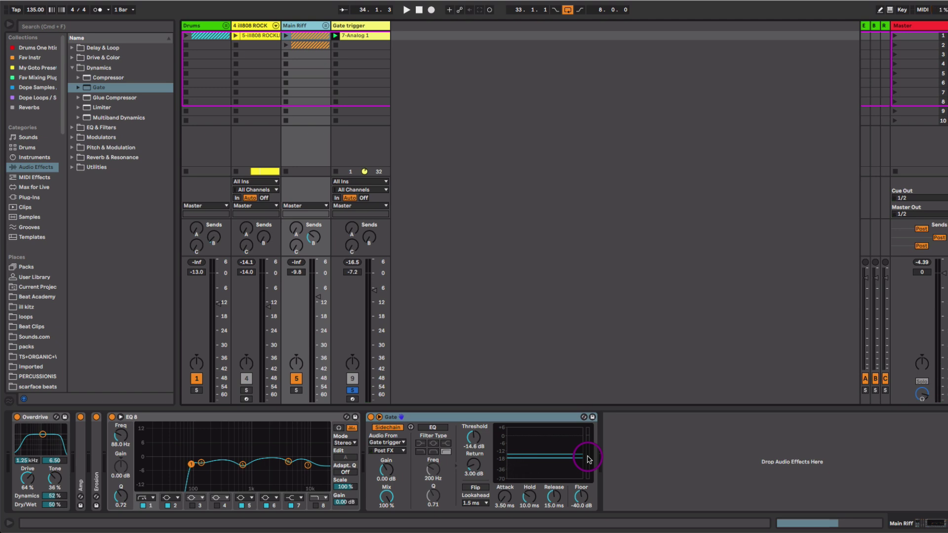
key("space")
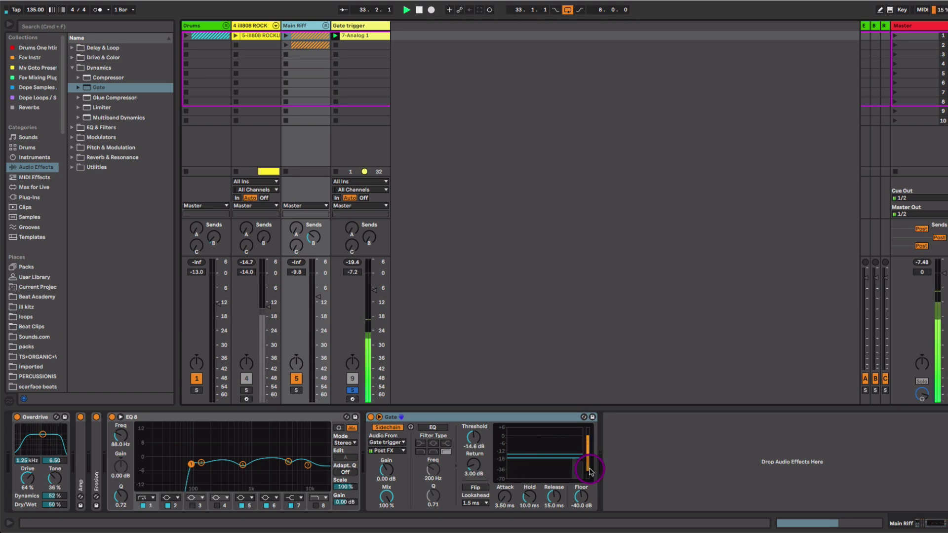
key("space")
left_click(474, 464)
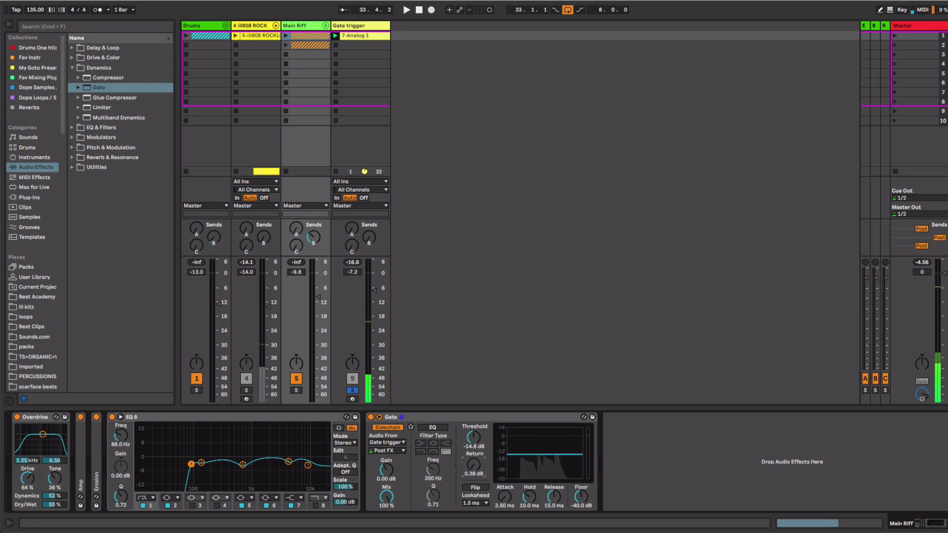
key("Delete")
left_click(475, 437)
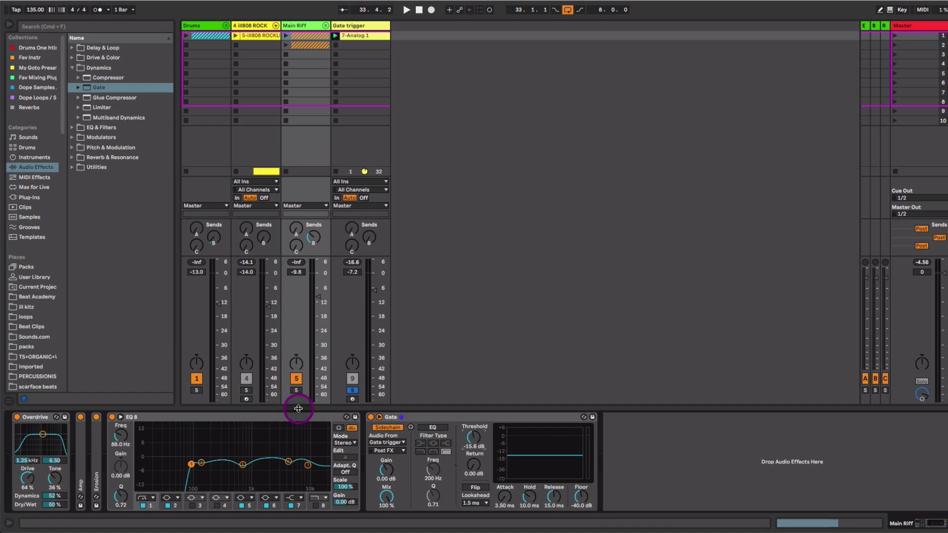
- Mute the Gate trigger track and solo the Main Riff group in its place
left_click(297, 392)
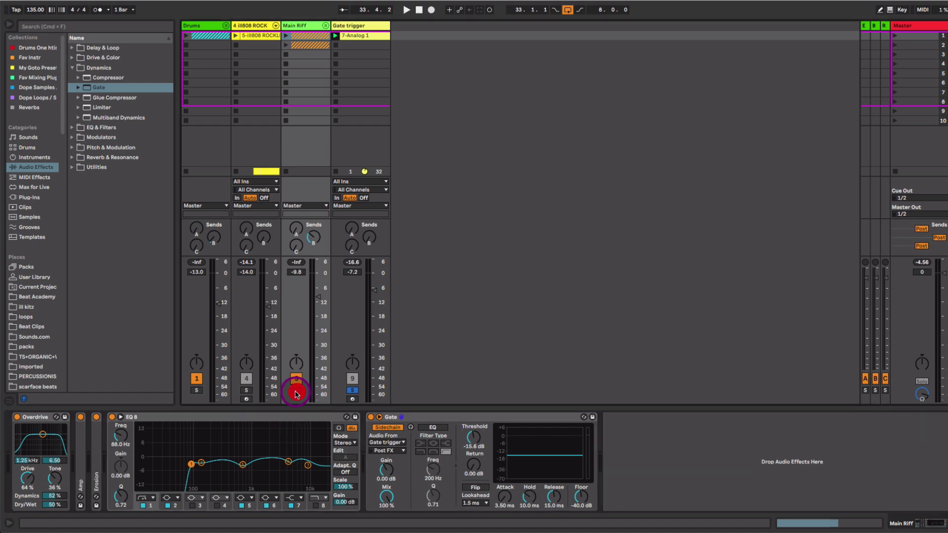
left_click(352, 391)
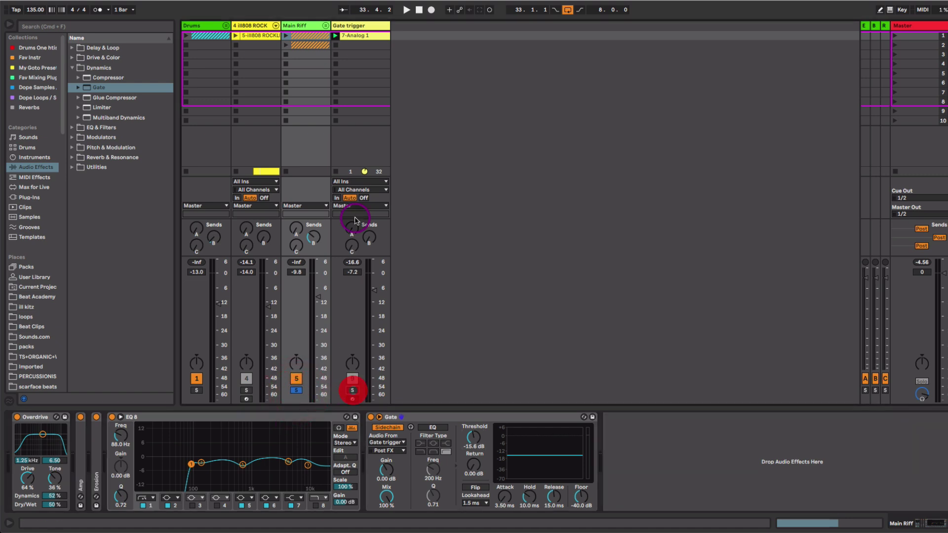
left_click(297, 390)
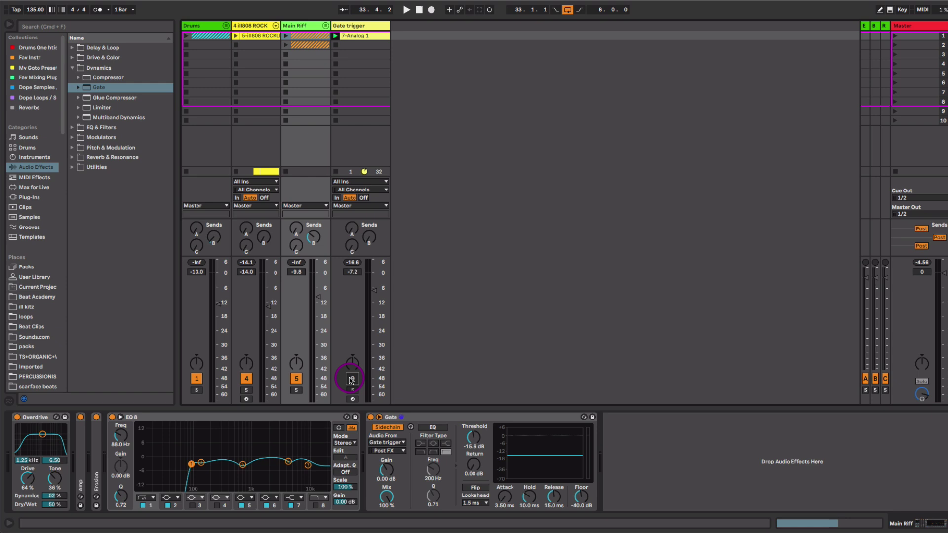
left_click(297, 390)
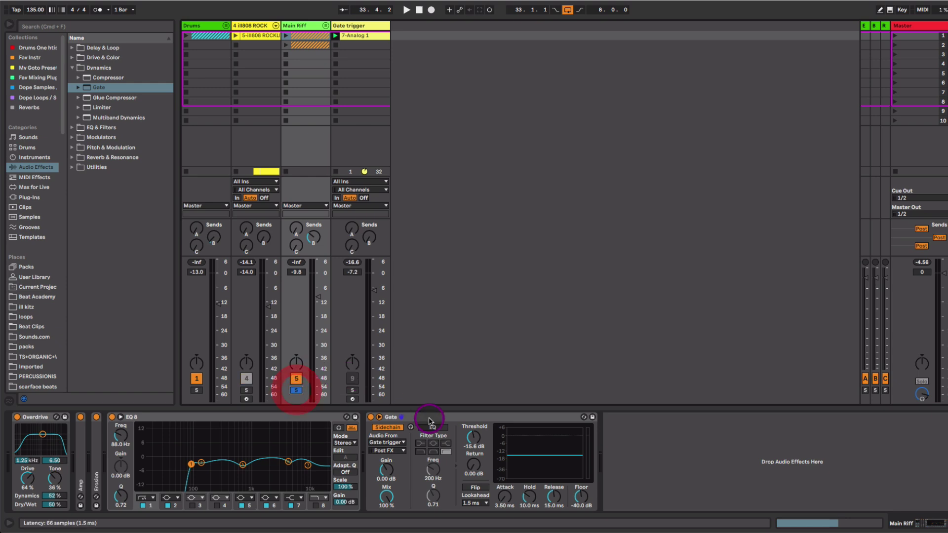
- Play the soloed riff and set the Gate's floor to -inf dB and its threshold to -26.9 dB
key("space")
key("space")
left_click_drag(581, 496, 581, 523)
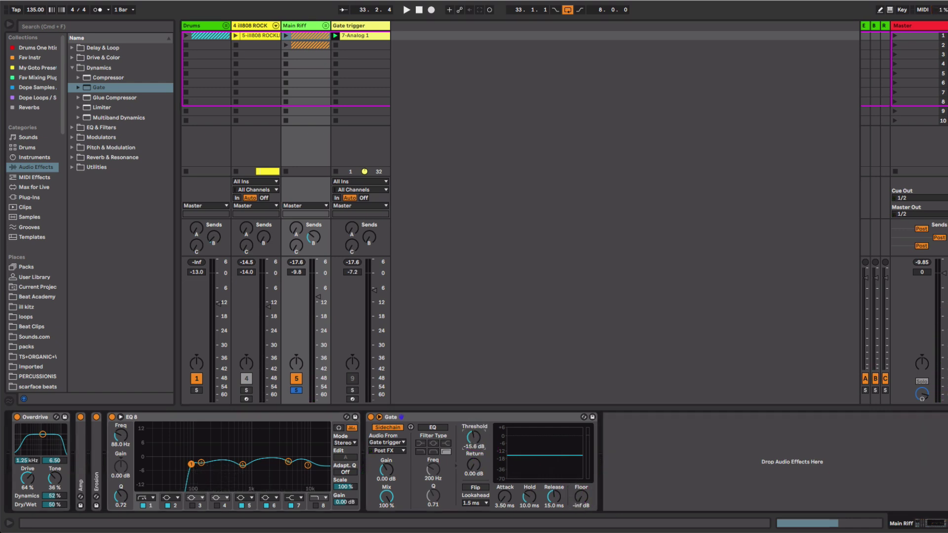
key("space")
left_click_drag(474, 439, 477, 438)
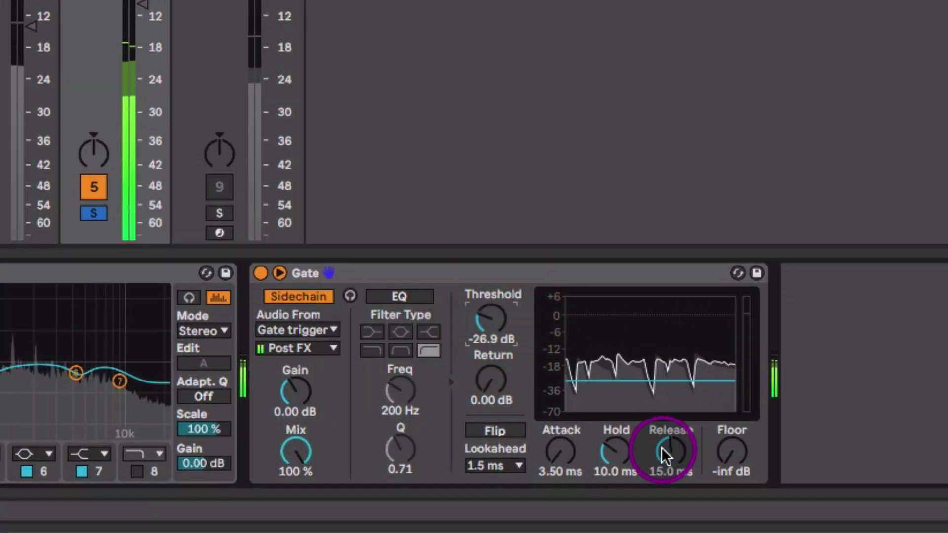
- Refine the Gate during playback to threshold -26.1 dB, attack 14.3 ms, hold 9.08 ms and release 1.16 ms
left_click_drag(661, 448, 669, 448)
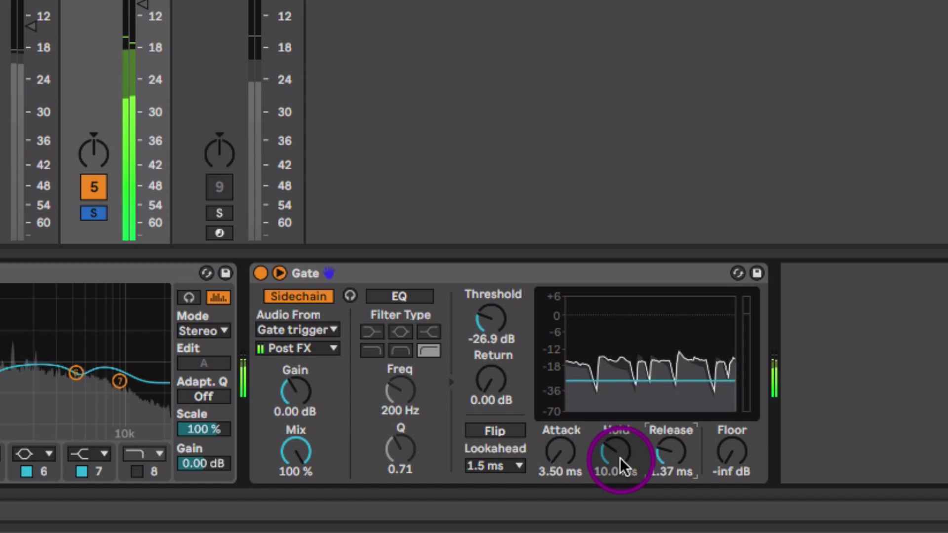
left_click_drag(615, 459, 615, 447)
left_click_drag(687, 463, 674, 449)
mouse_move(487, 327)
left_mouse_down()
mouse_move(487, 311)
mouse_move(484, 330)
left_mouse_up()
left_click_drag(588, 437, 615, 471)
left_click_drag(679, 466, 677, 451)
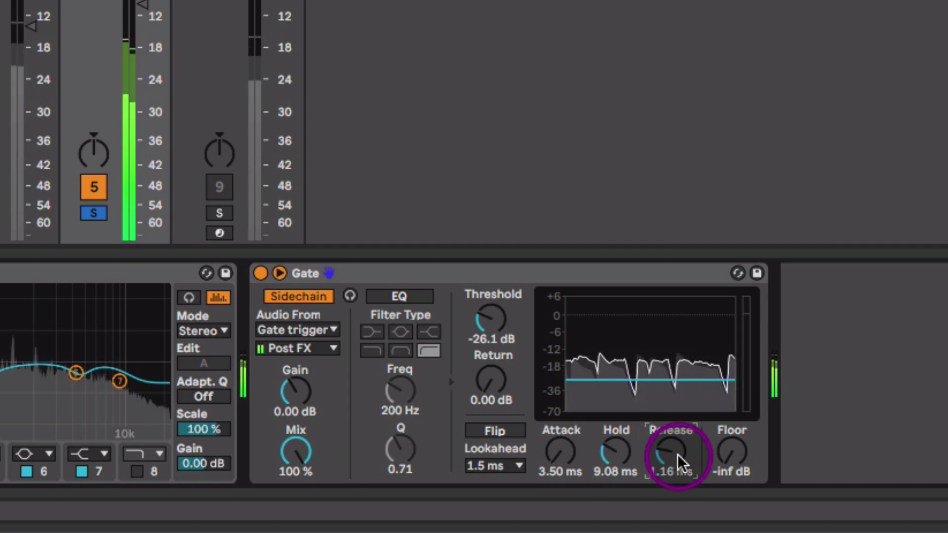
mouse_move(582, 466)
left_mouse_down()
mouse_move(582, 430)
mouse_move(567, 457)
left_mouse_up()
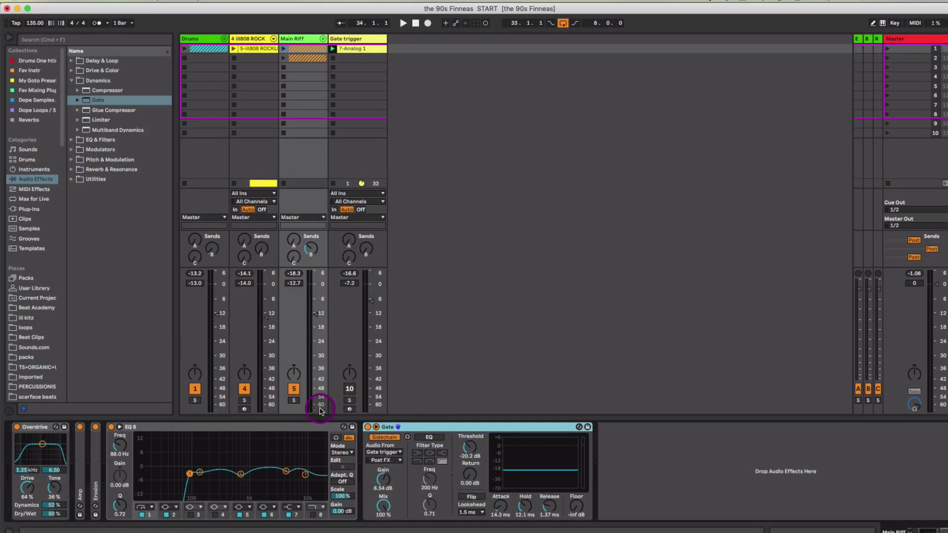
- Play the full beat and set the Main Riff group's volume to -12.2 dB
key("space")
left_click_drag(316, 315, 316, 313)
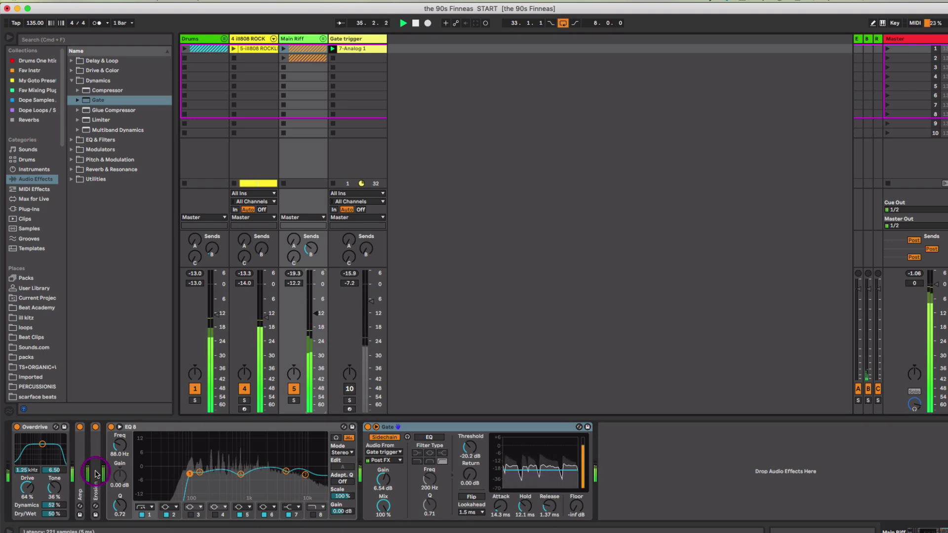
- On Main Riff, set Overdrive's tone to 43 % and EQ Eight's band 7 to 10.2 kHz at -3.80 dB
double_click(91, 491)
left_click_drag(54, 487, 54, 485)
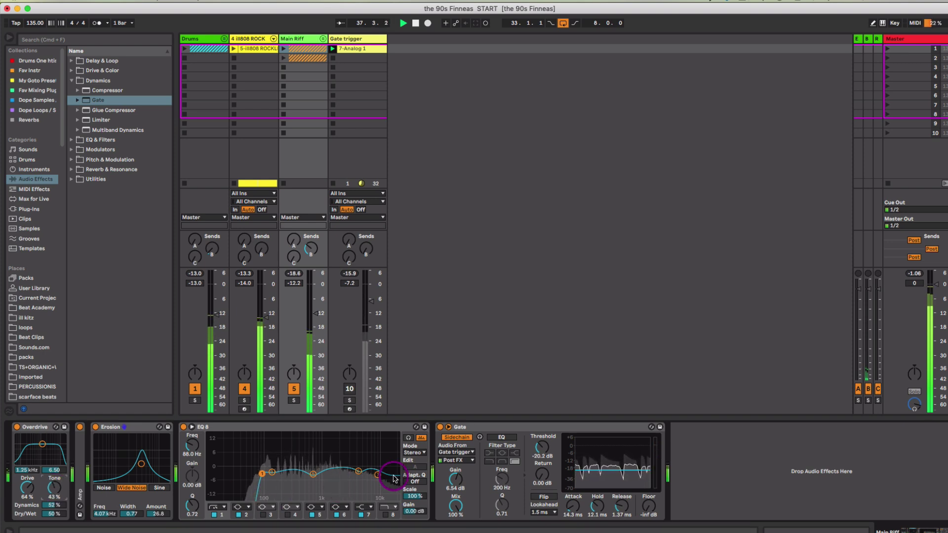
mouse_move(377, 475)
left_mouse_down()
mouse_move(378, 463)
mouse_move(379, 473)
left_mouse_up()
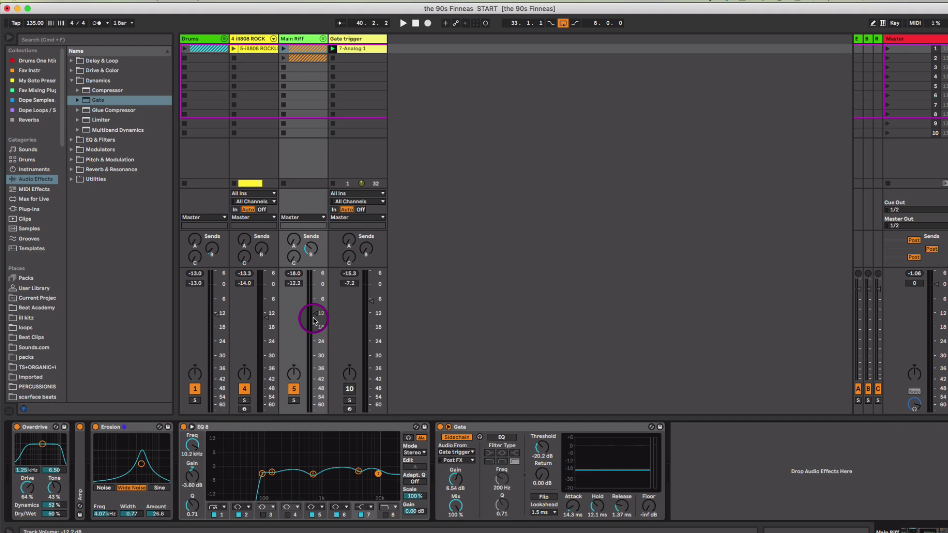
- Switch to the Arrangement View and select the 12 Audio vocal track inside the Vox group
key("Tab")
left_click(884, 248)
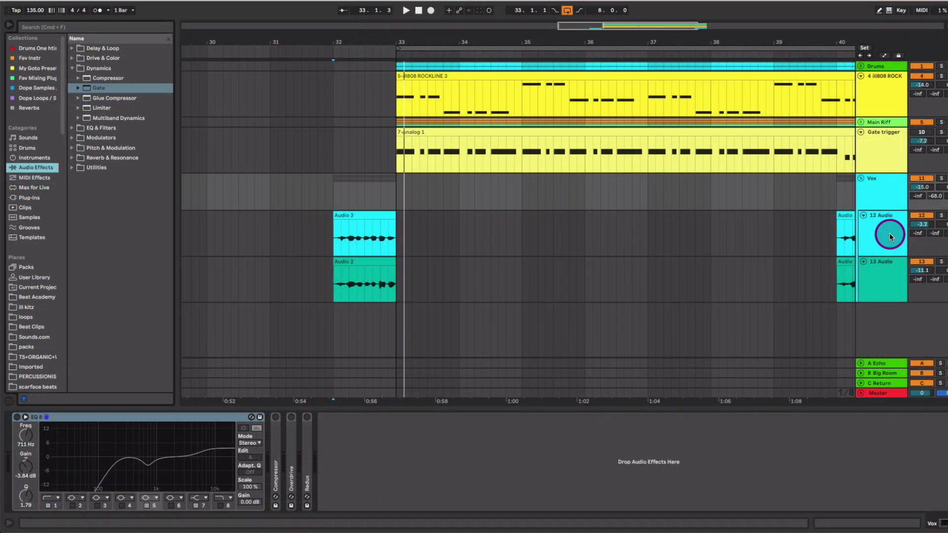
left_click(890, 237)
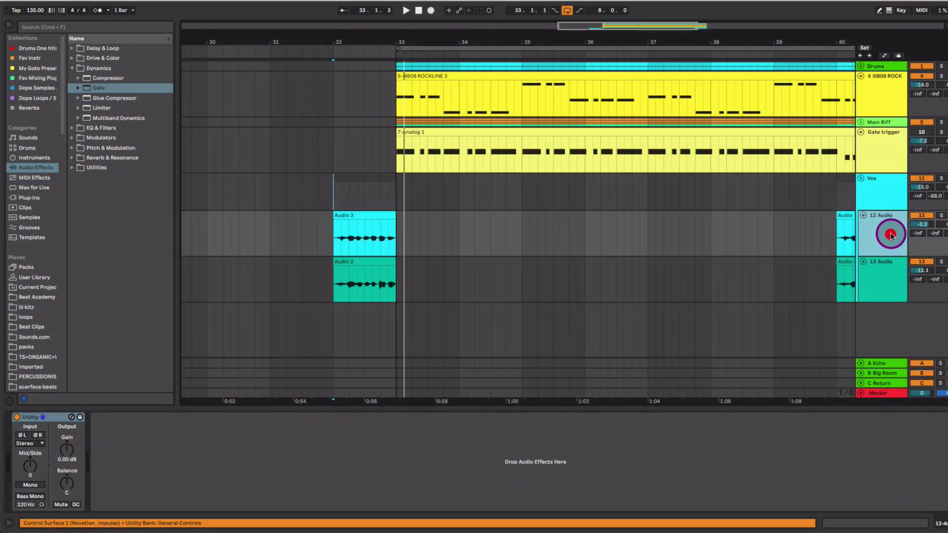
- Audition the 12 Audio and 13 Audio vocal tracks one at a time in solo
left_click(941, 215)
key("space")
key("space")
left_click(941, 216)
left_click(941, 262)
key("space")
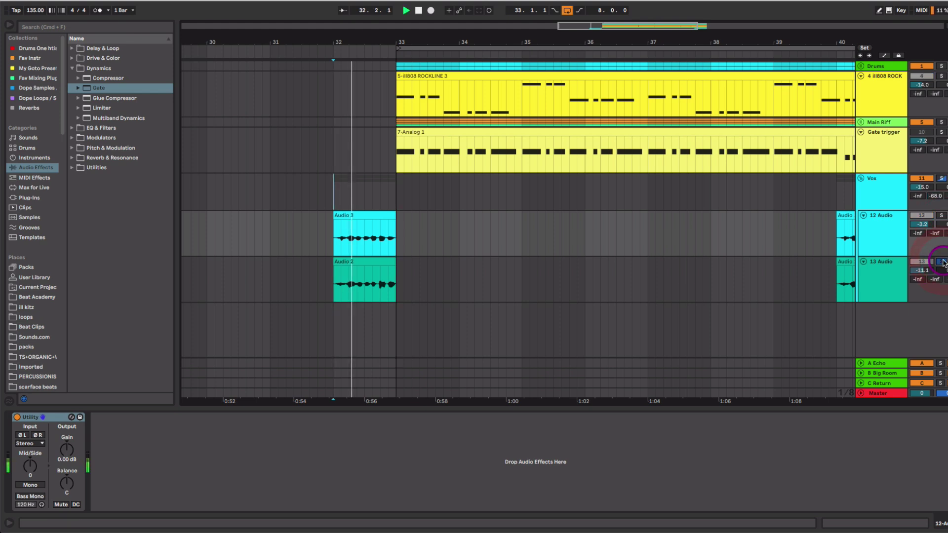
key("space")
left_click(941, 262)
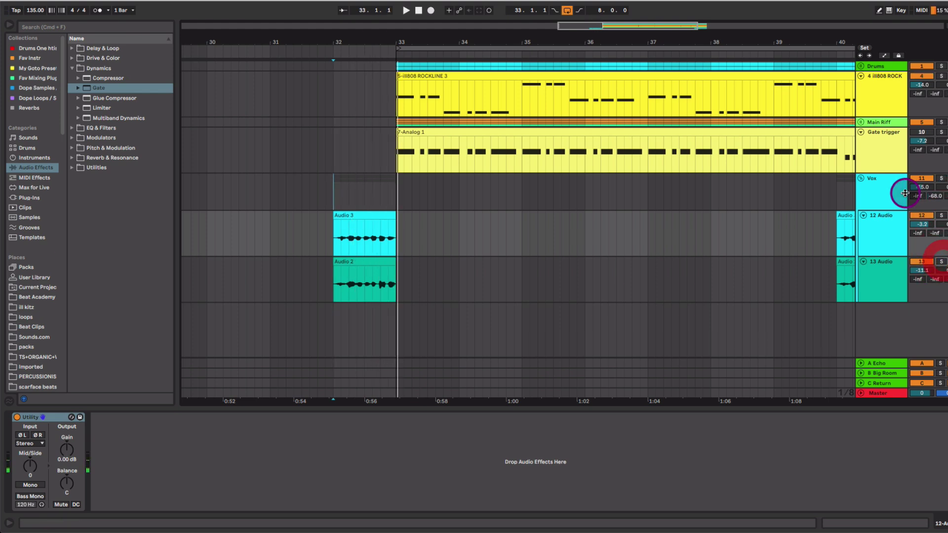
- Select and heighten the Vox group track, and enable its EQ Eight and its expanded Compressor
left_click(877, 195)
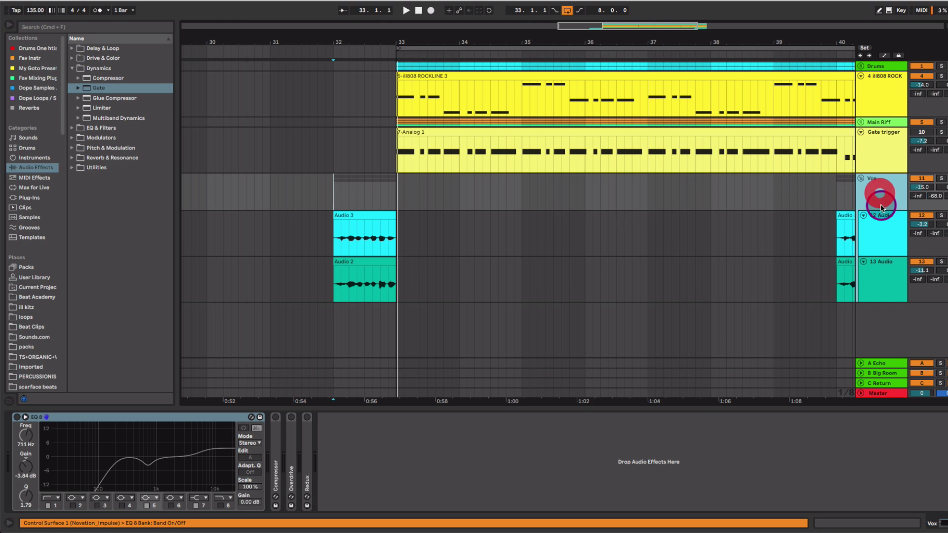
left_click_drag(880, 209, 881, 228)
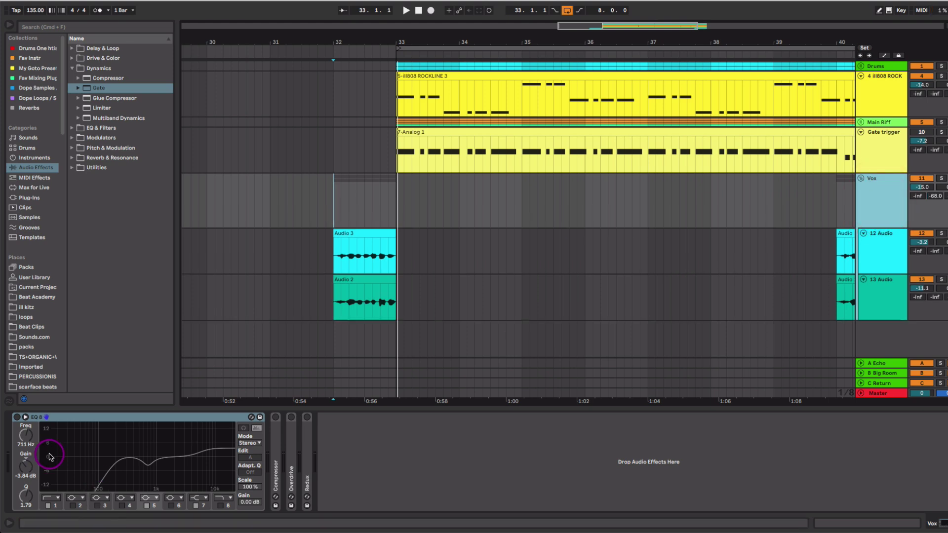
left_click(17, 418)
left_click(118, 462)
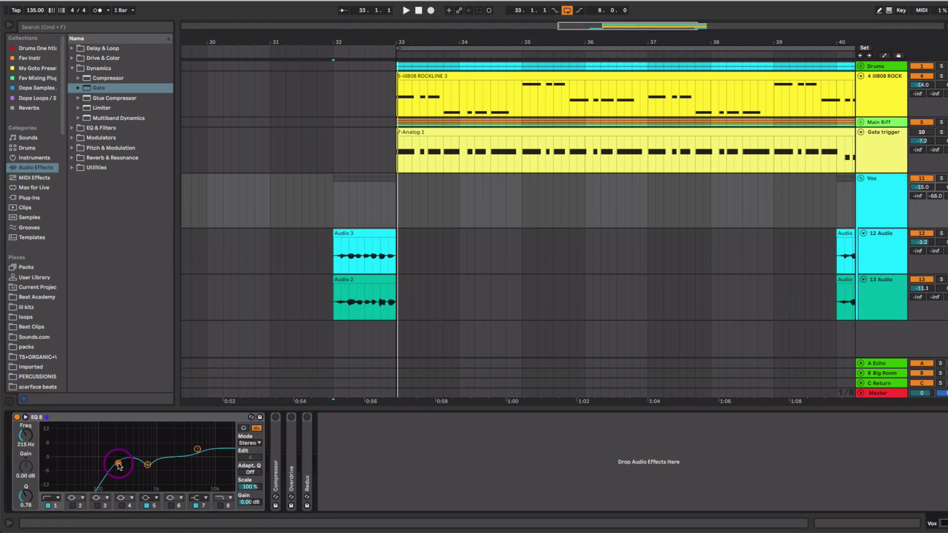
double_click(275, 445)
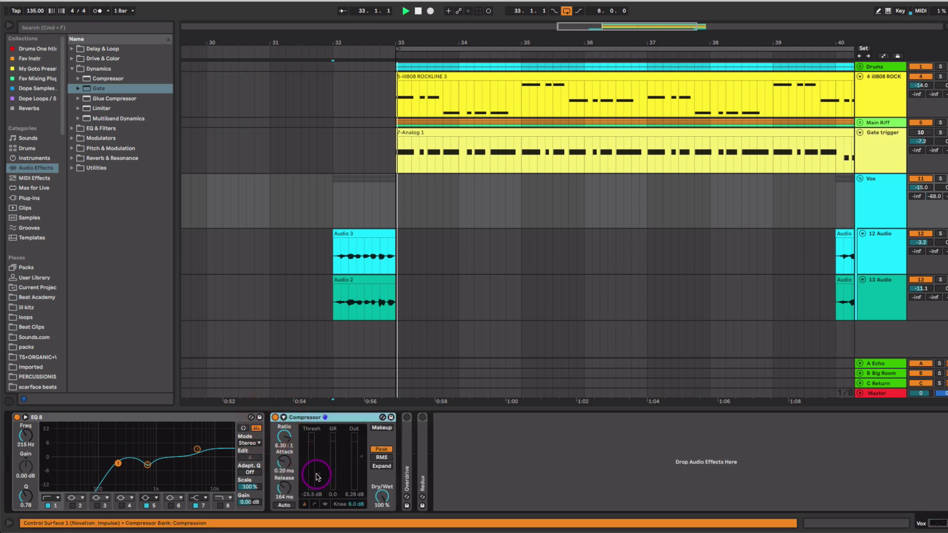
key("space")
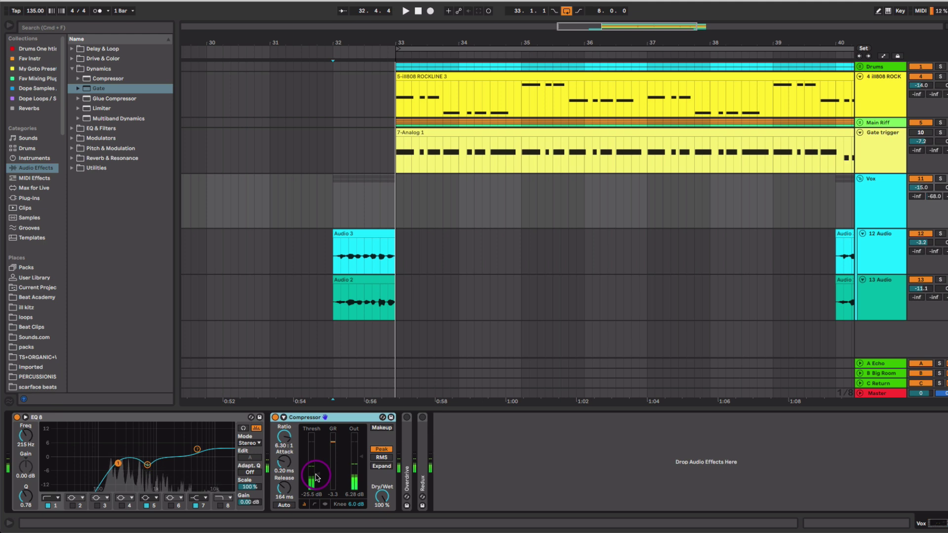
- Expand and enable the Vox group's Overdrive, setting its drive to 62 % and tone to 34 % while listening
double_click(408, 454)
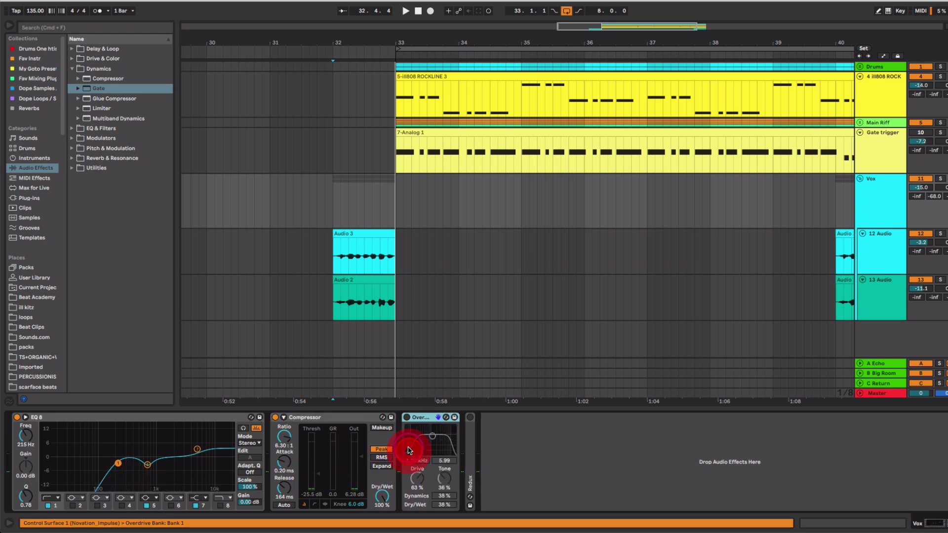
left_click(407, 418)
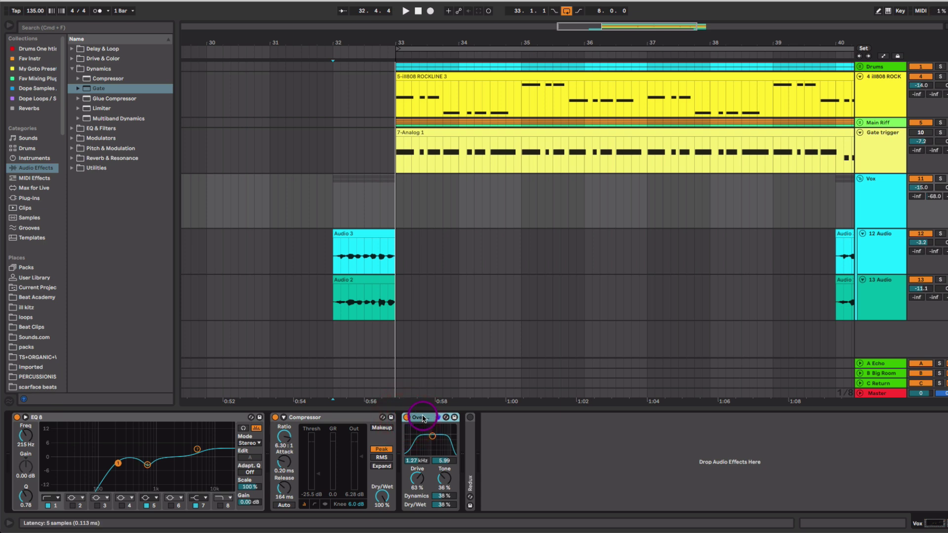
key("space")
left_click_drag(418, 481, 443, 491)
key("space")
key("space")
key("space")
- Expand and enable Redux on the Vox group, with bits at 9 and dry/wet at 80 %
double_click(468, 447)
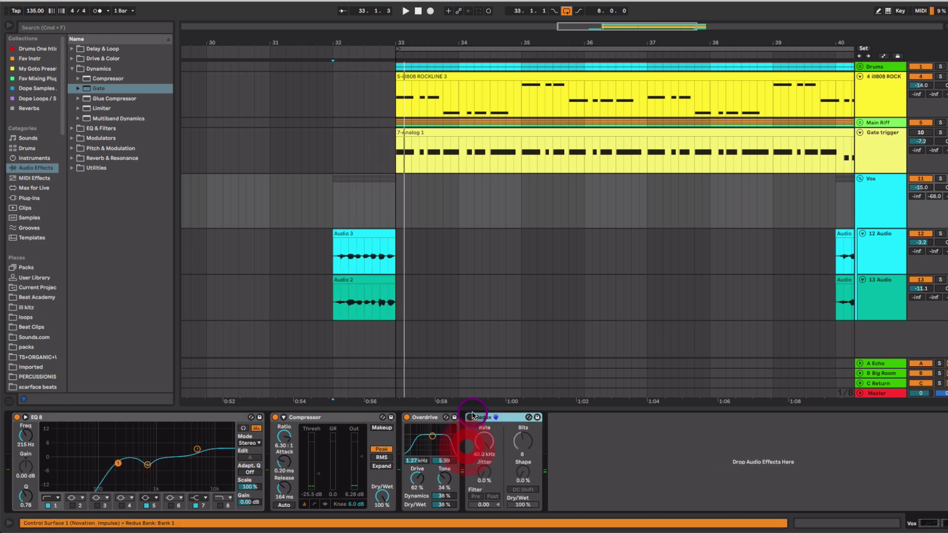
left_click(470, 417)
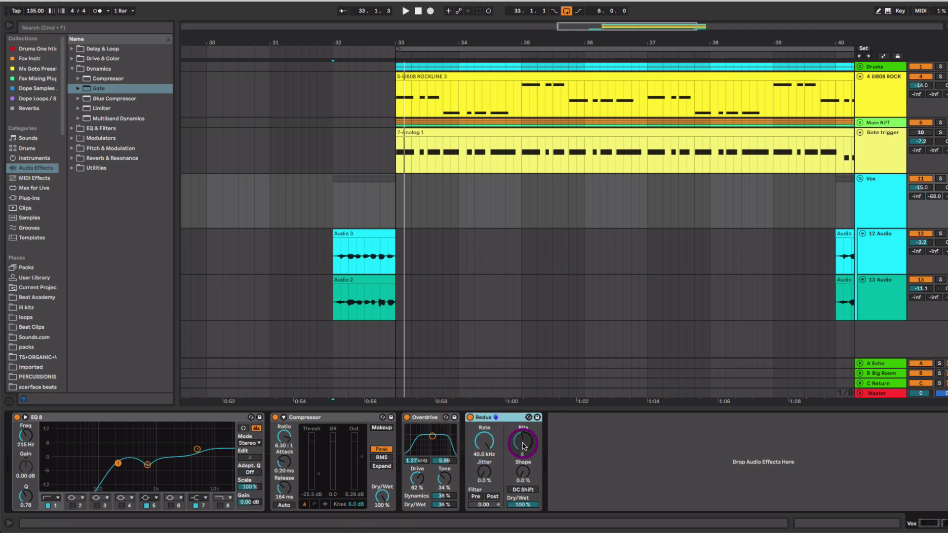
key("space")
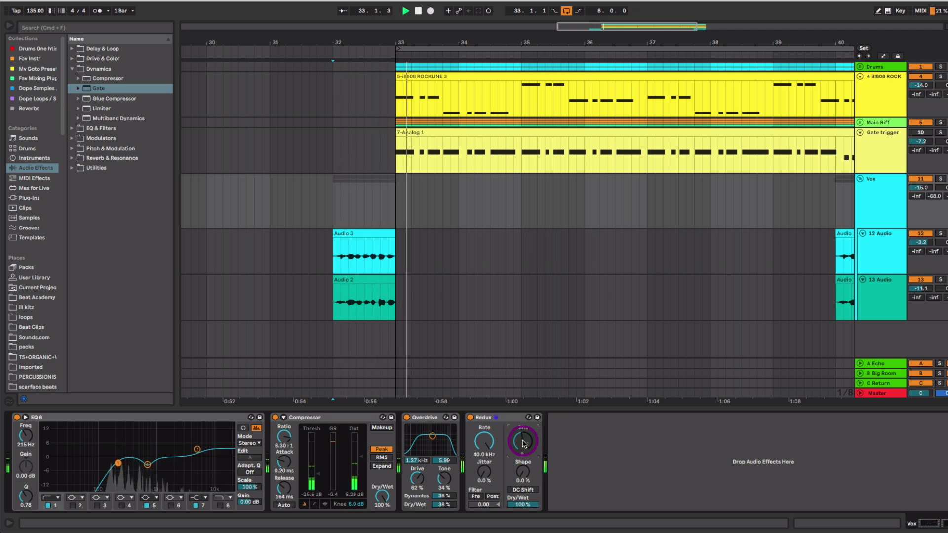
left_click_drag(525, 504, 529, 509)
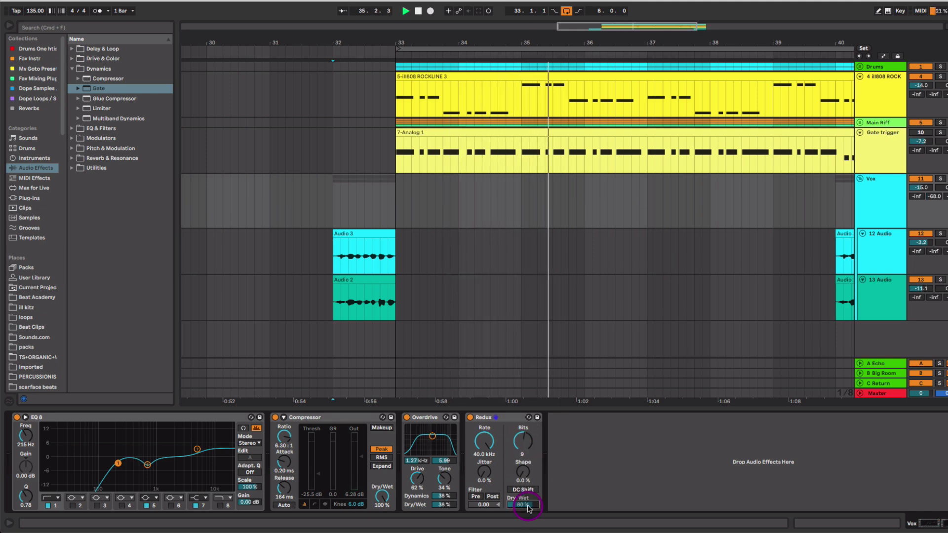
left_click_drag(705, 270, 571, 266)
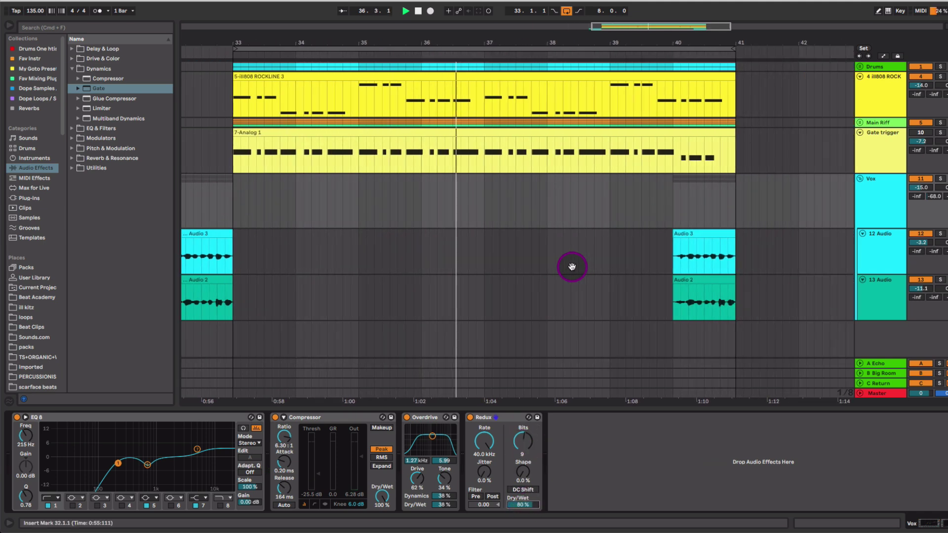